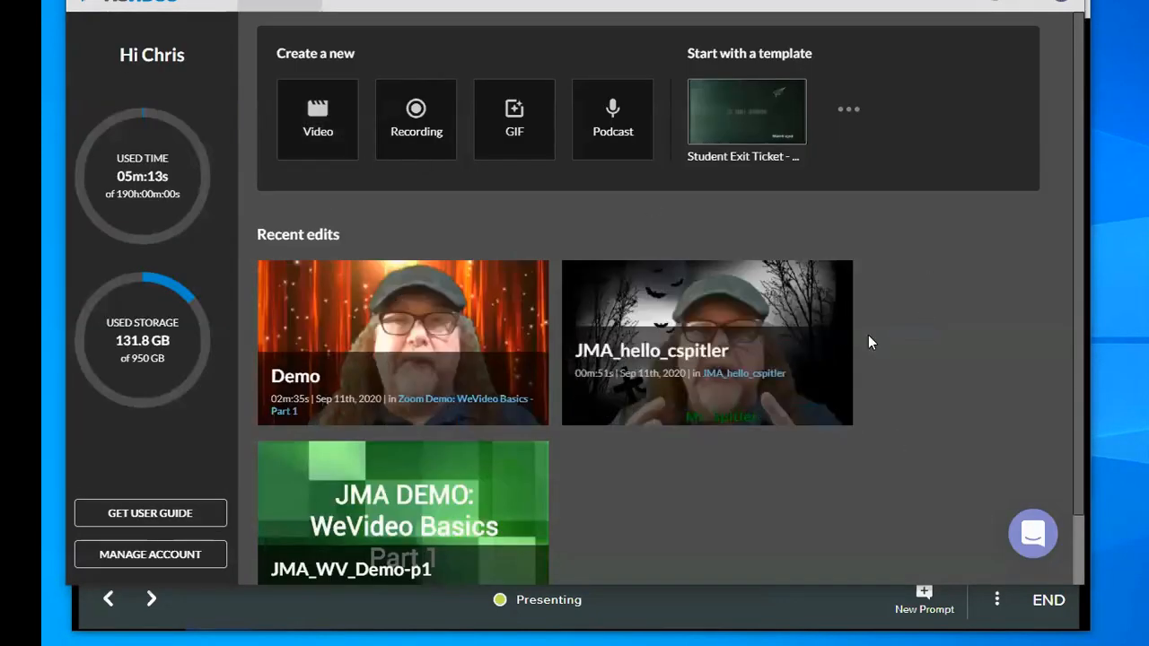
Open the recent hello project with the Halloween-style background for editing.
mouse_move(712, 345)
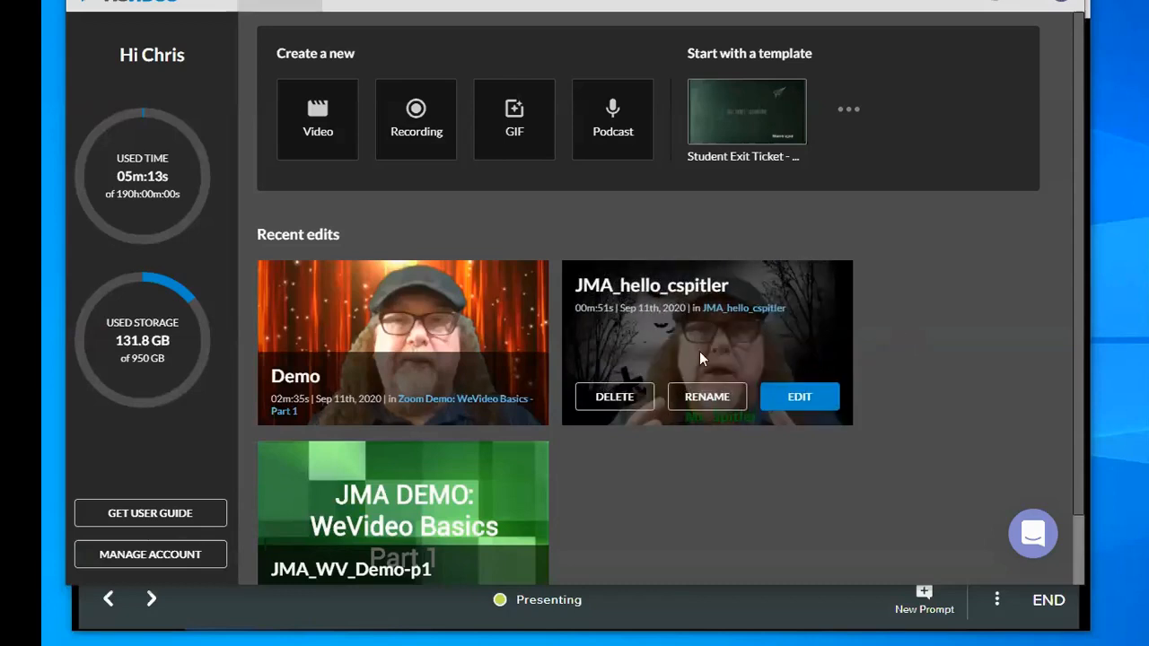
click(797, 398)
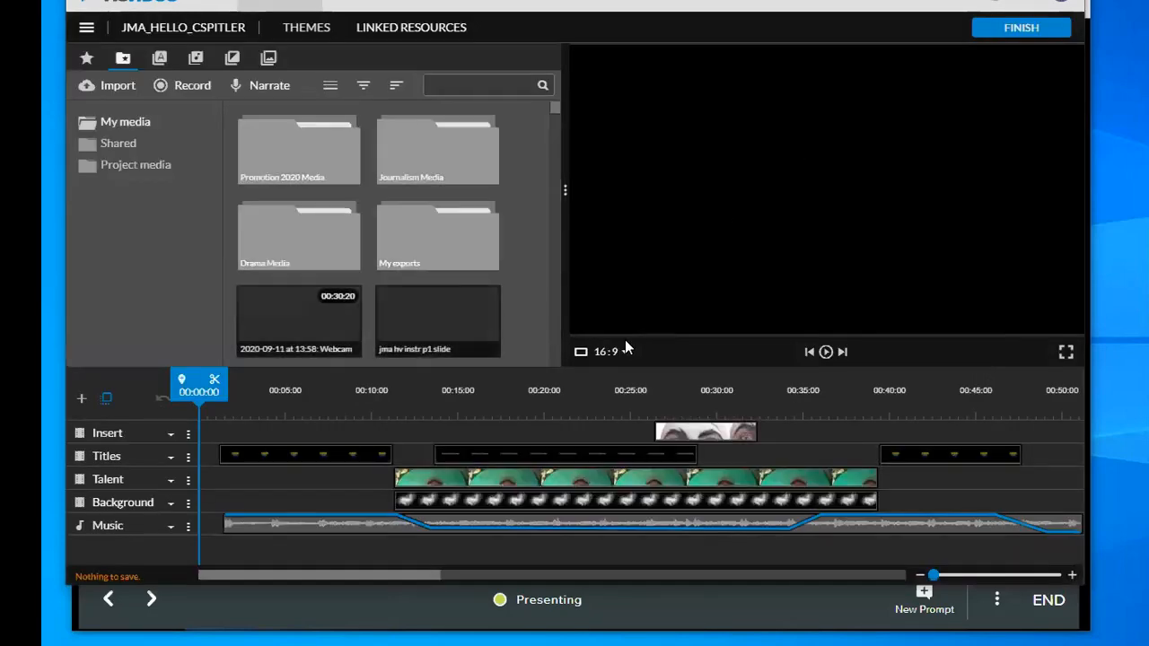
Switch to the Pear Deck presentation session, make its window slightly taller, and return to the video editor.
click(821, 633)
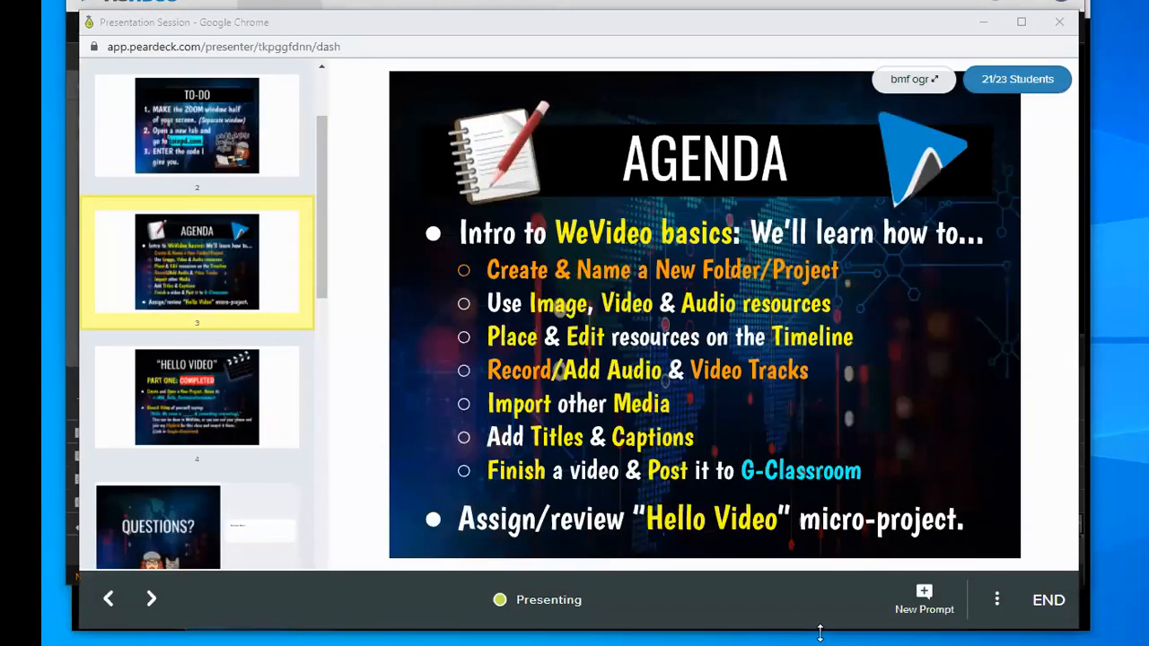
drag(820, 633, 821, 645)
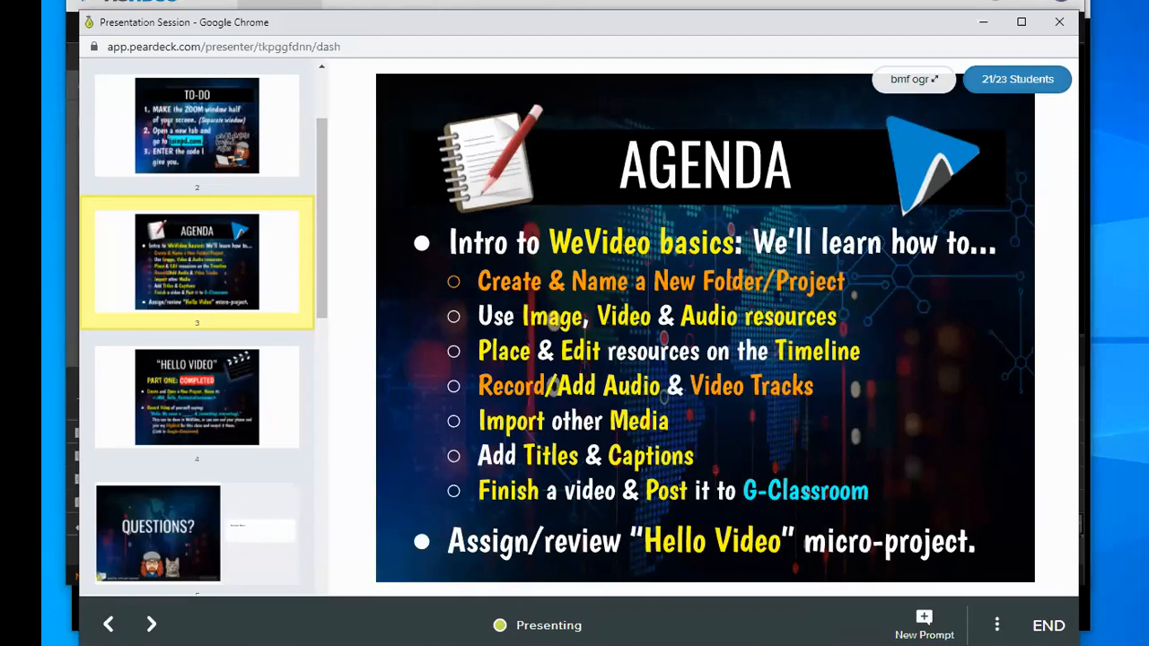
click(734, 3)
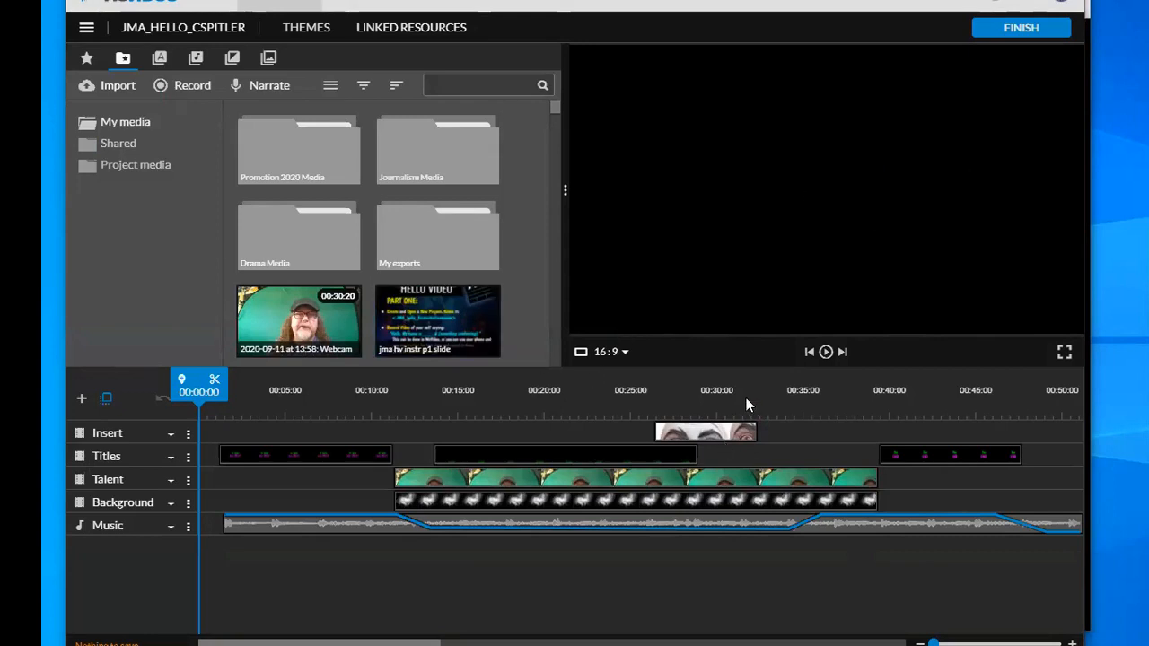
Show the project media and preview the clips on the Background and Talent tracks.
click(134, 165)
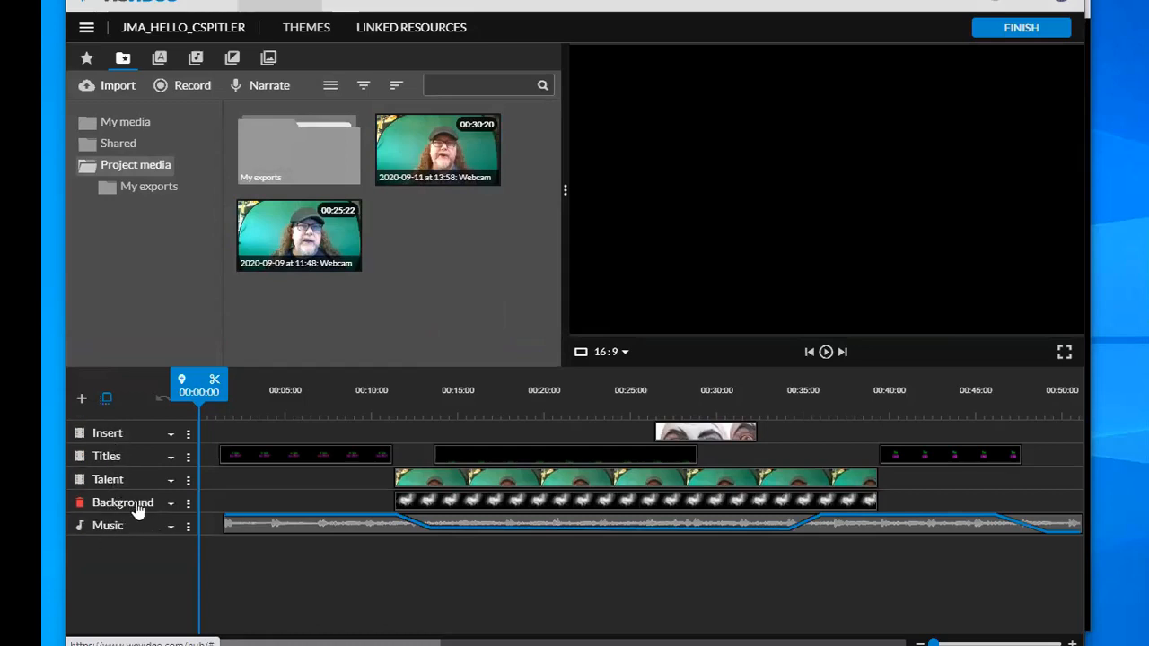
click(426, 503)
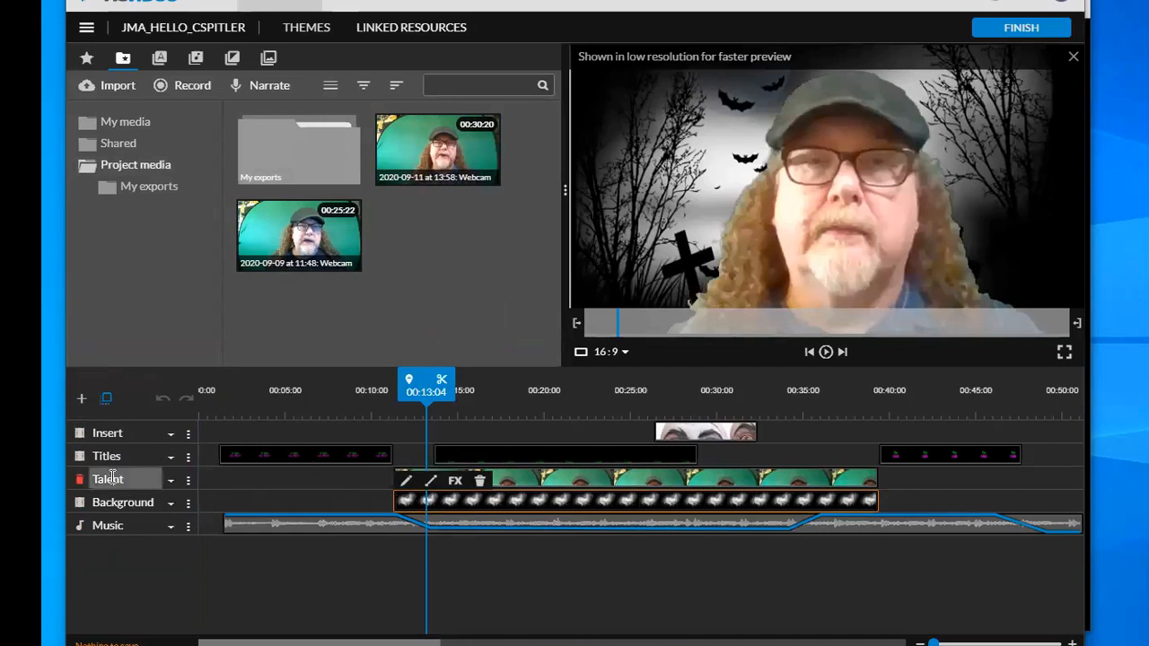
click(512, 478)
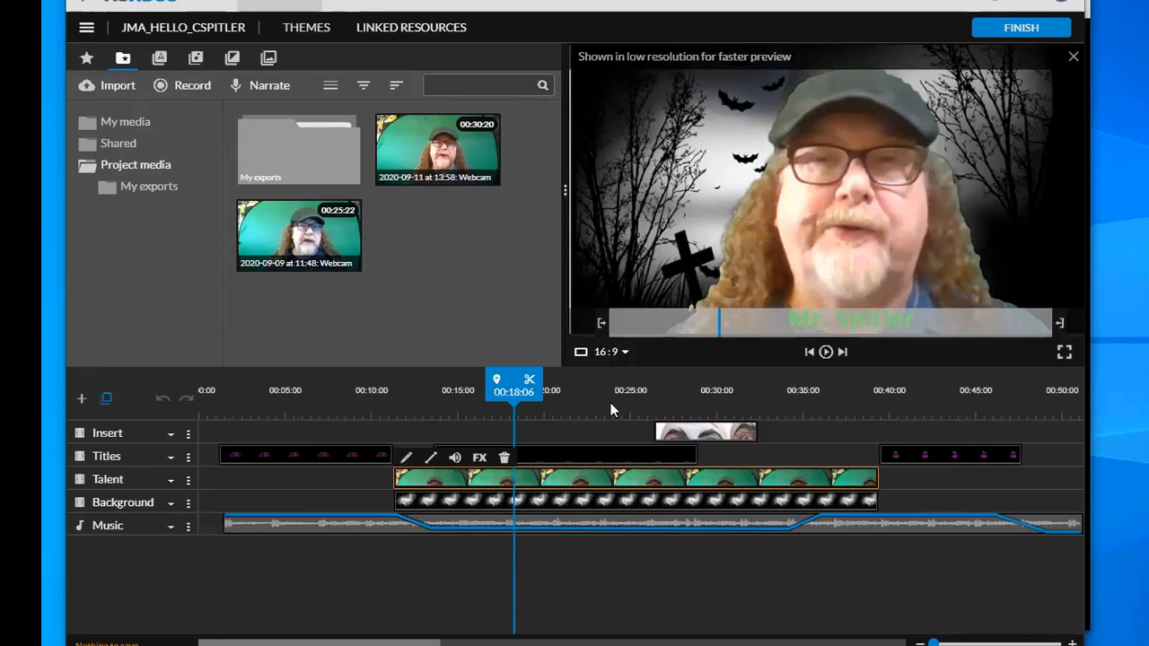
Preview the opening title near the start of the timeline and examine the Music clip's volume points.
click(385, 412)
drag(384, 402, 245, 410)
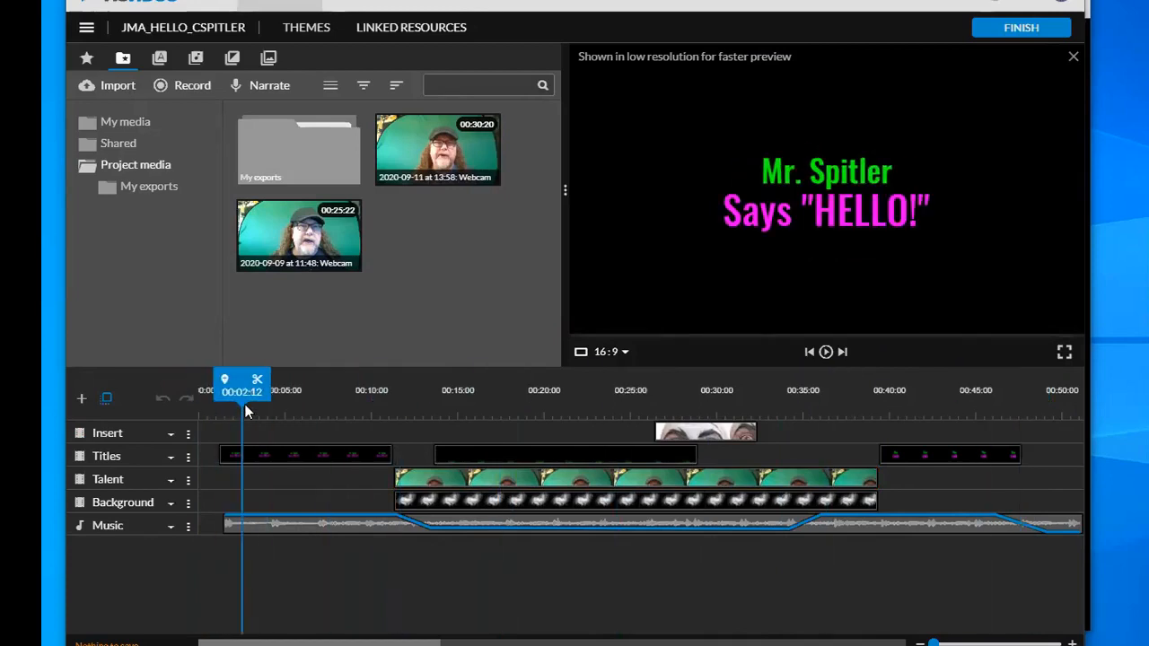
click(281, 456)
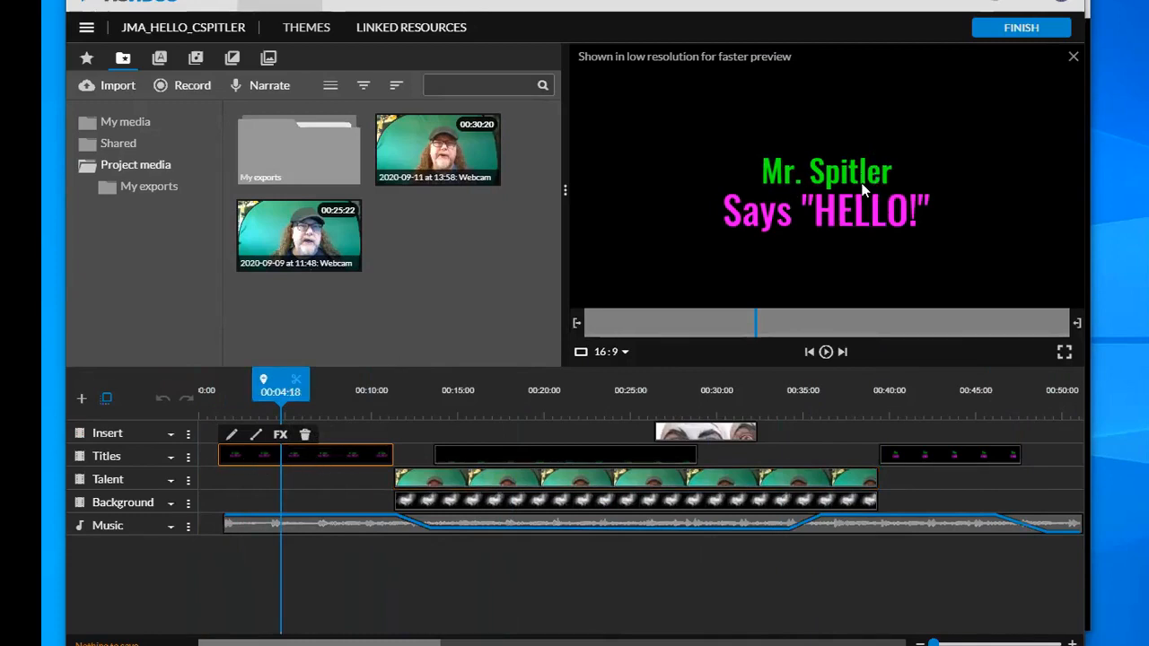
click(256, 390)
drag(252, 390, 215, 399)
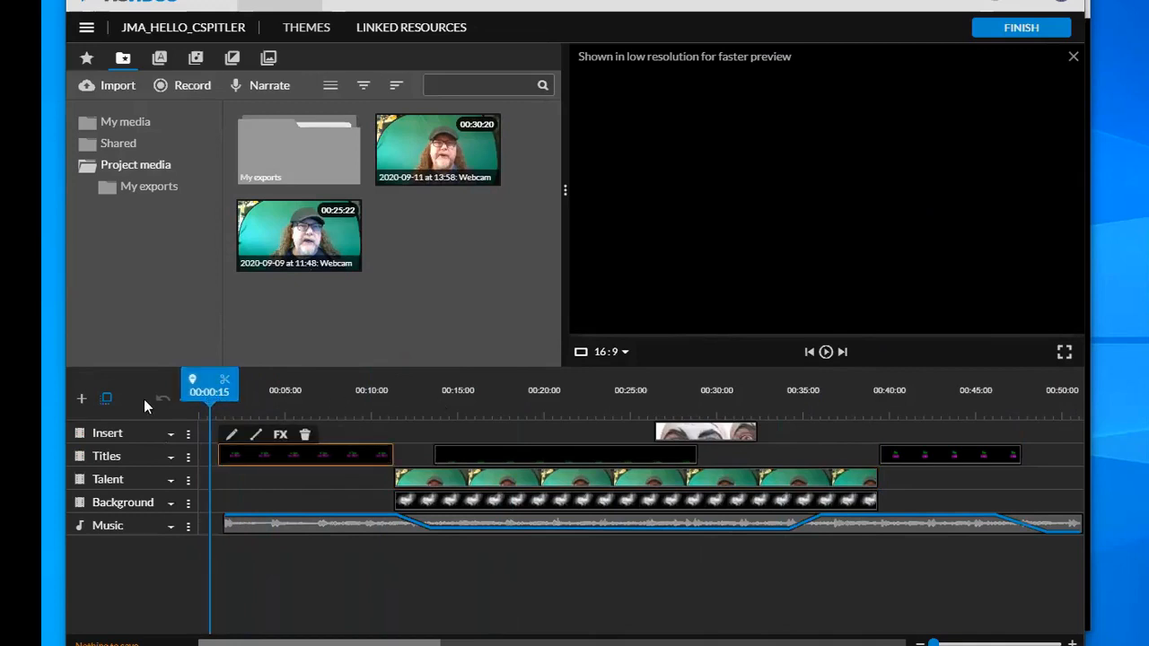
drag(208, 388, 235, 388)
click(245, 518)
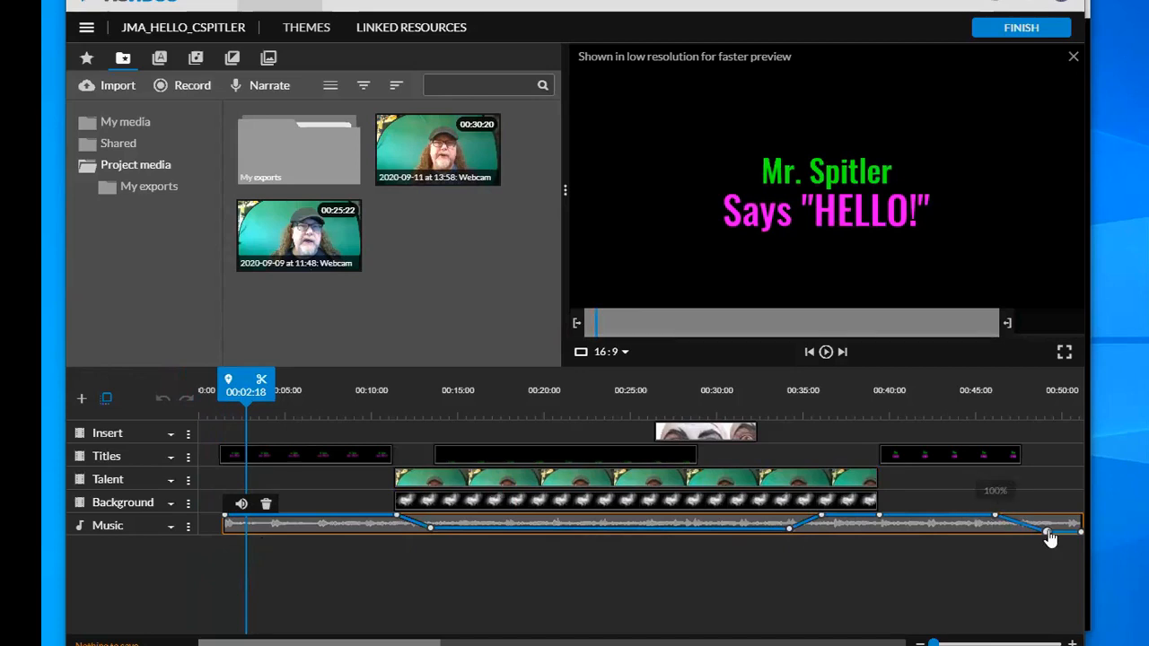
Preview the name caption on the Titles track from its start to about 23 seconds.
drag(250, 386, 449, 392)
click(461, 453)
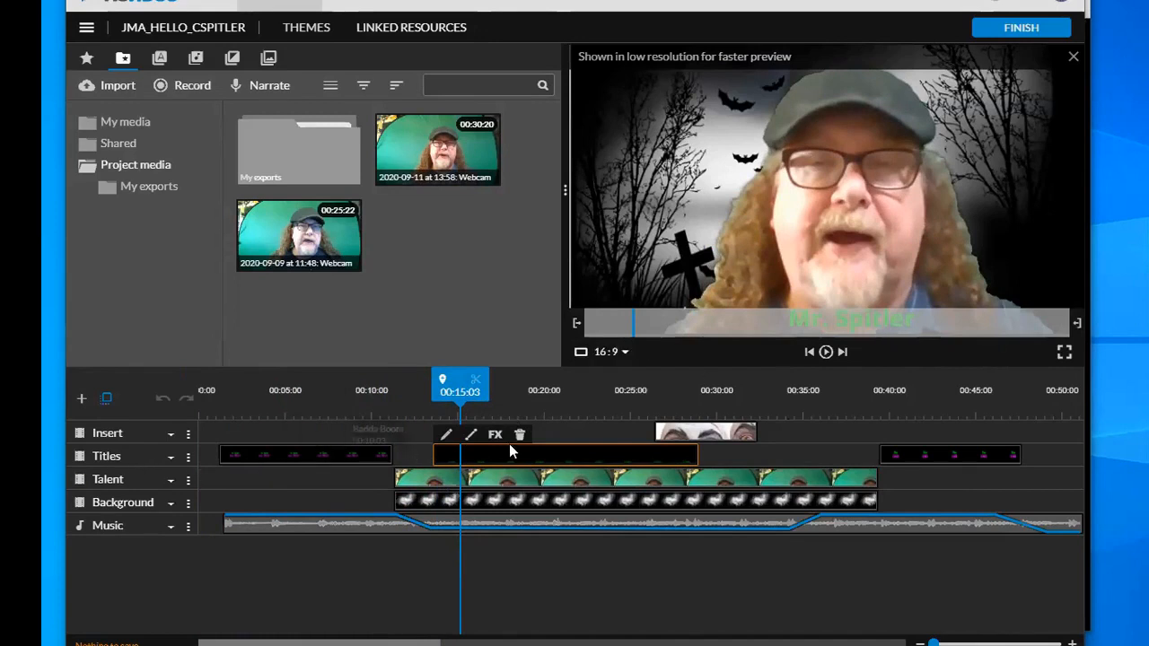
drag(474, 394, 446, 393)
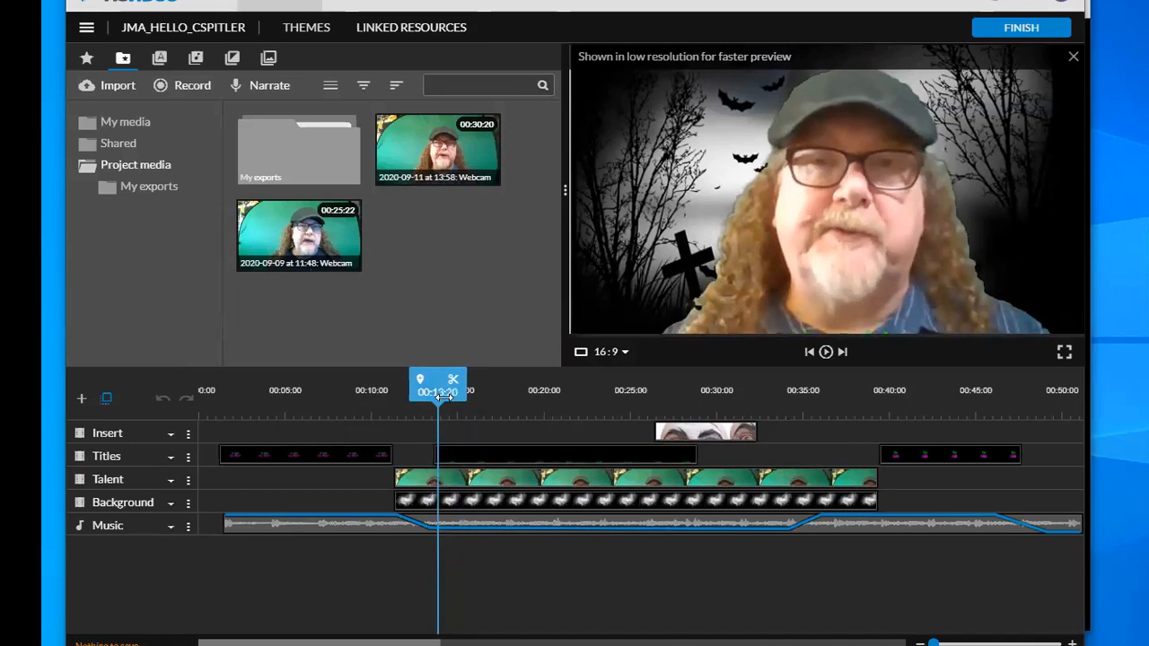
drag(446, 395, 607, 393)
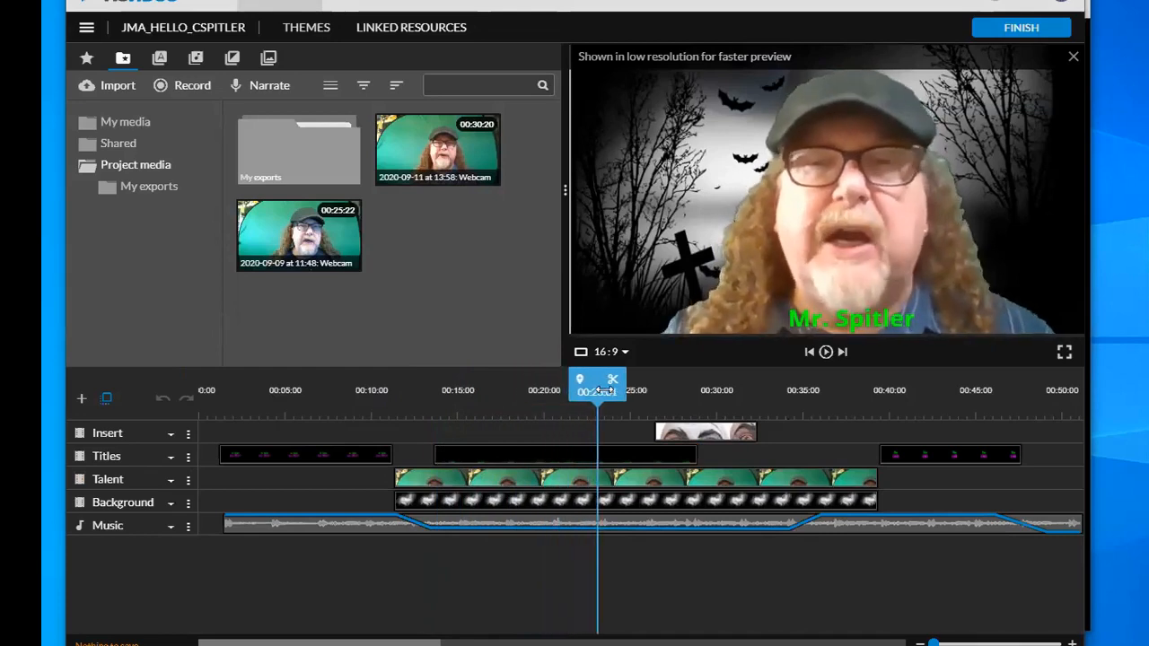
click(615, 456)
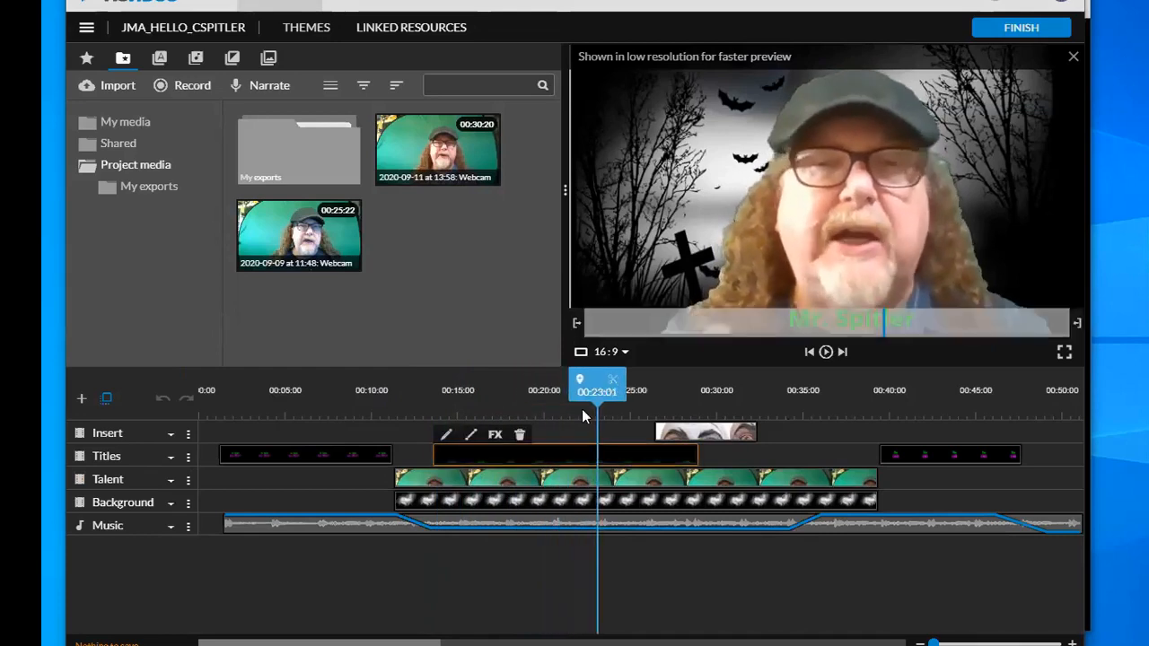
Examine the Talent, Background and Music clips stacked at about 23 seconds.
click(599, 476)
click(602, 496)
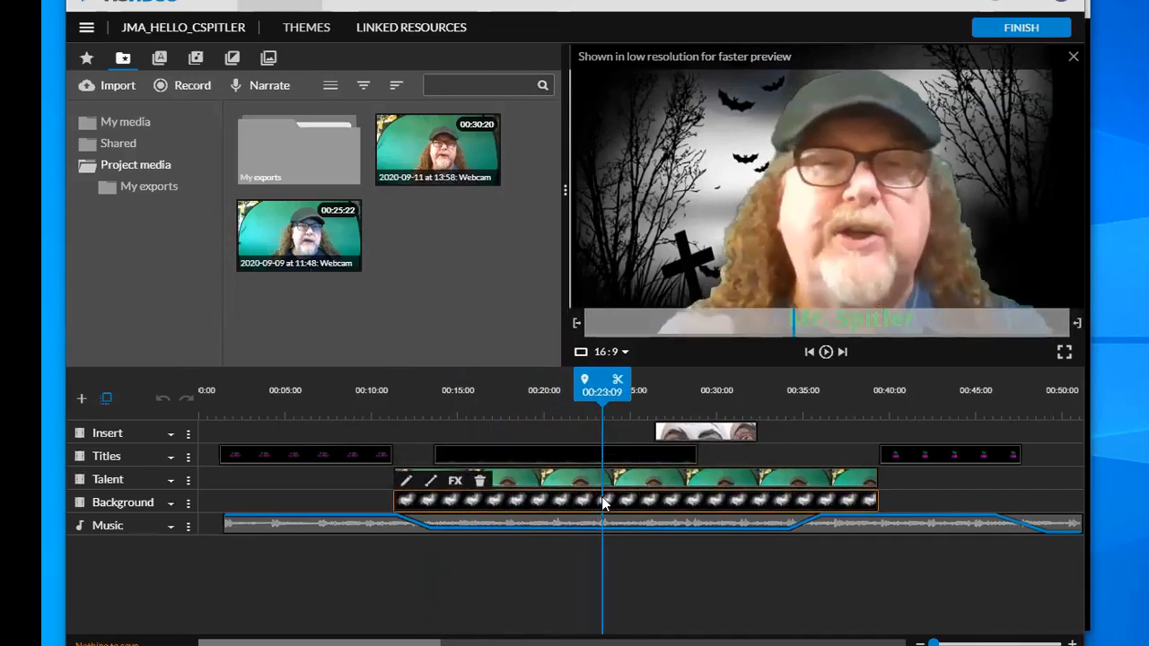
click(605, 520)
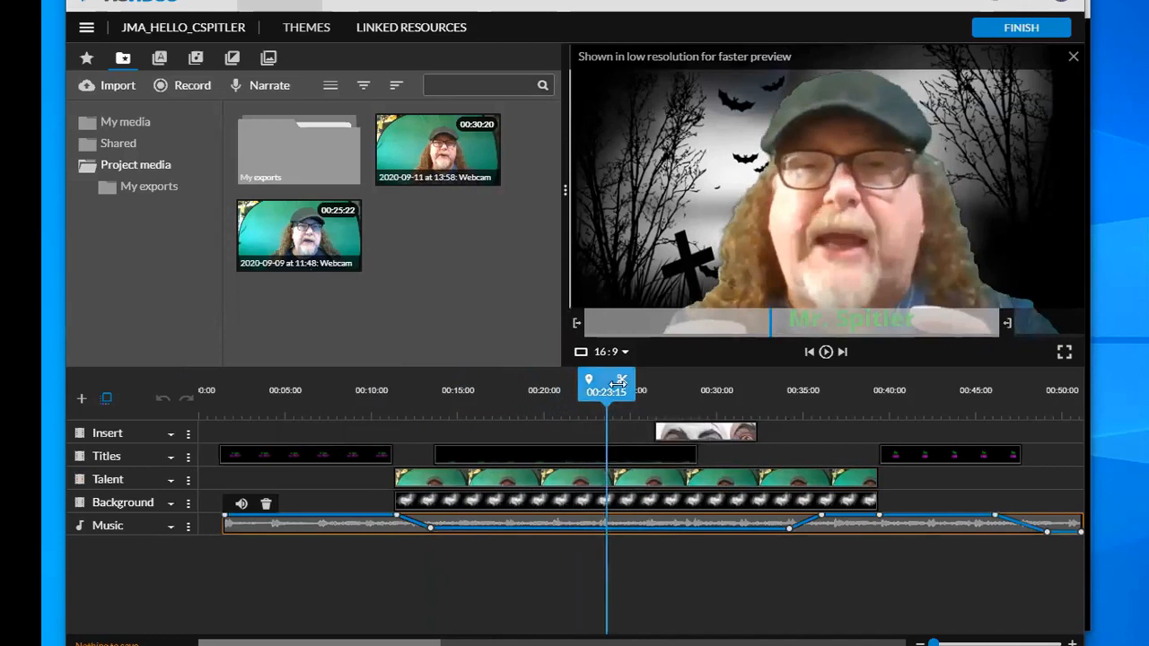
Preview the vampire makeup clip on the Insert track from about 27 to 30 seconds.
mouse_move(617, 384)
mouse_down()
mouse_move(620, 401)
mouse_move(632, 401)
mouse_up()
drag(627, 409, 676, 398)
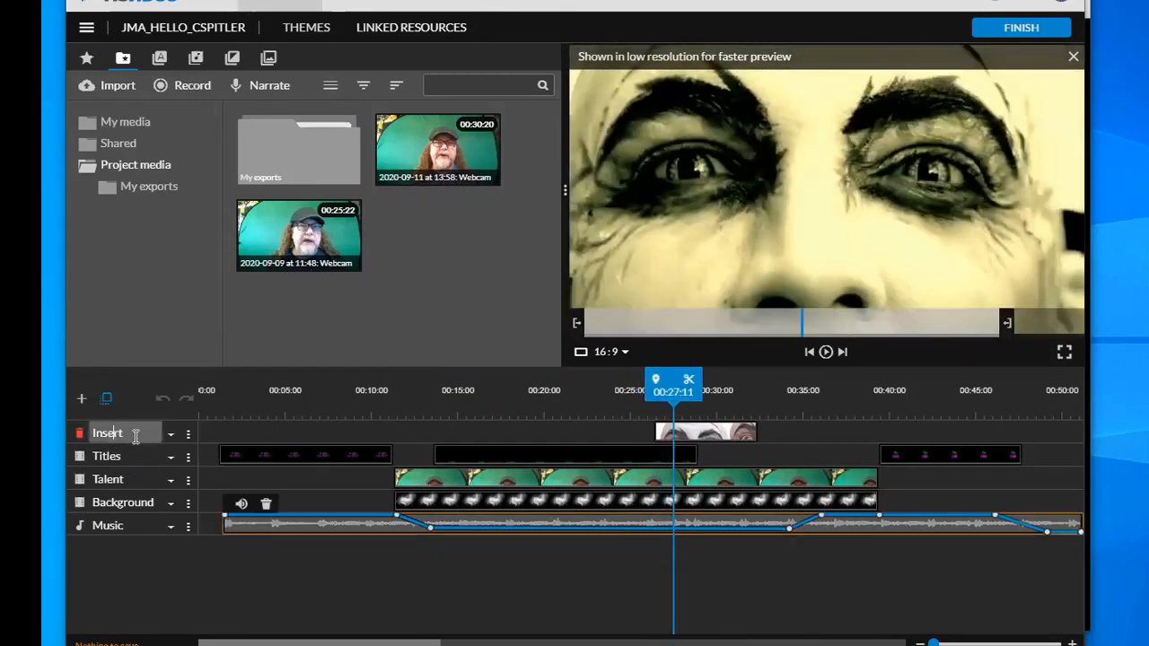
click(684, 434)
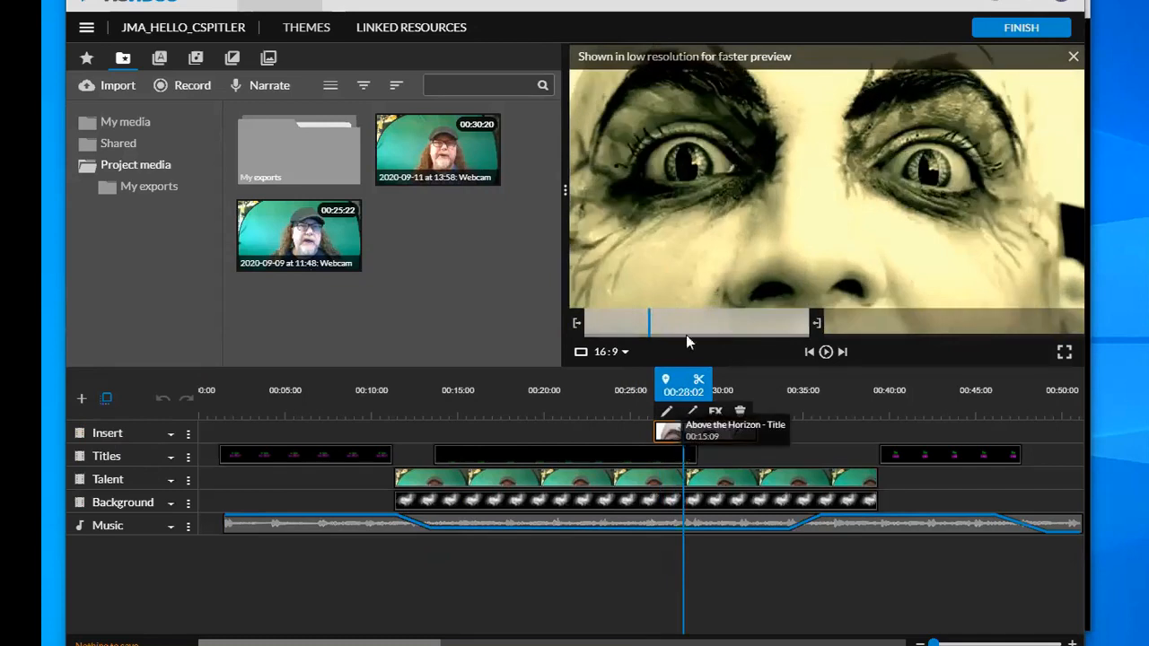
click(672, 388)
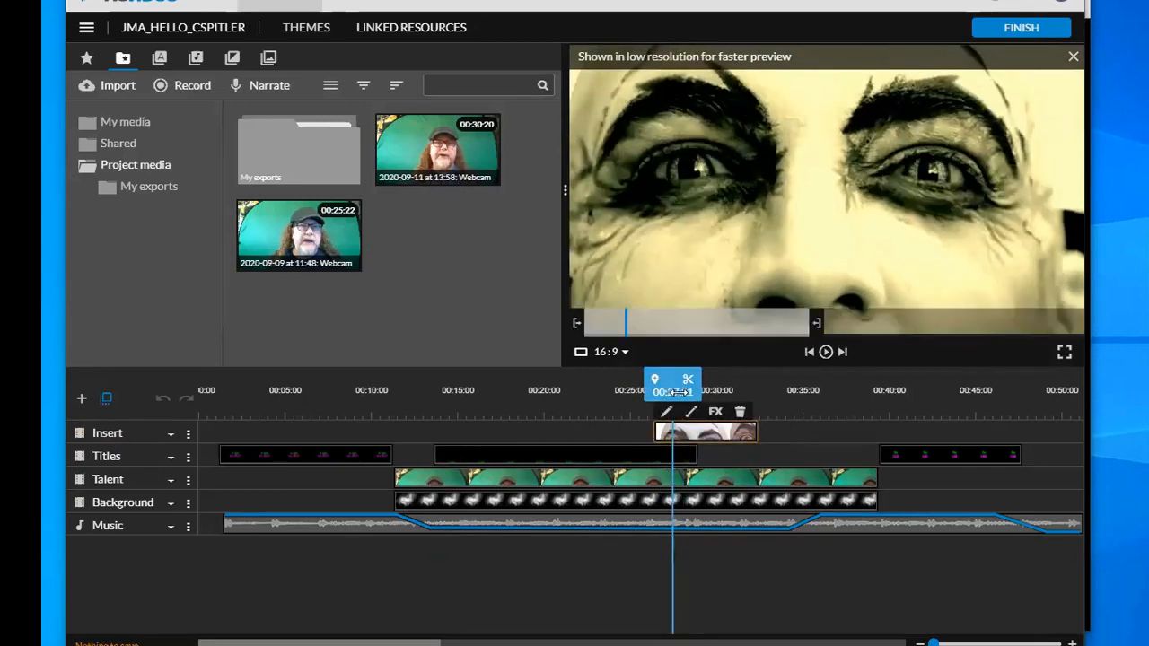
drag(672, 388, 724, 391)
click(693, 433)
click(723, 433)
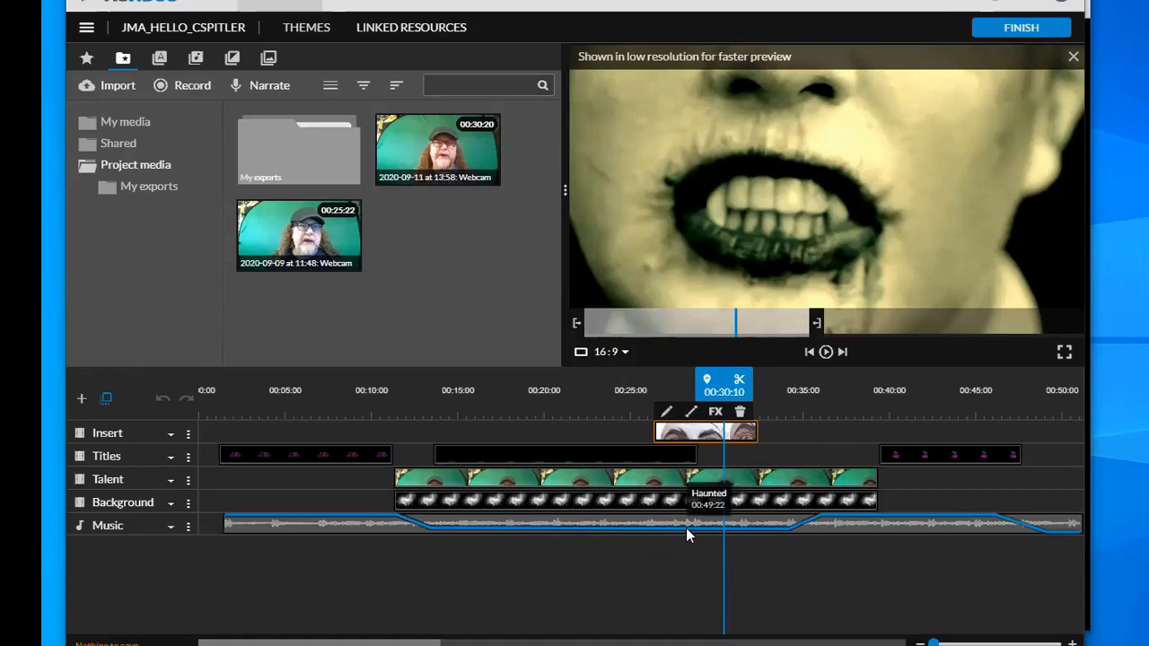
Preview the return to the Talent footage after the Insert clip and the rest of the timeline to its end.
drag(715, 391, 758, 380)
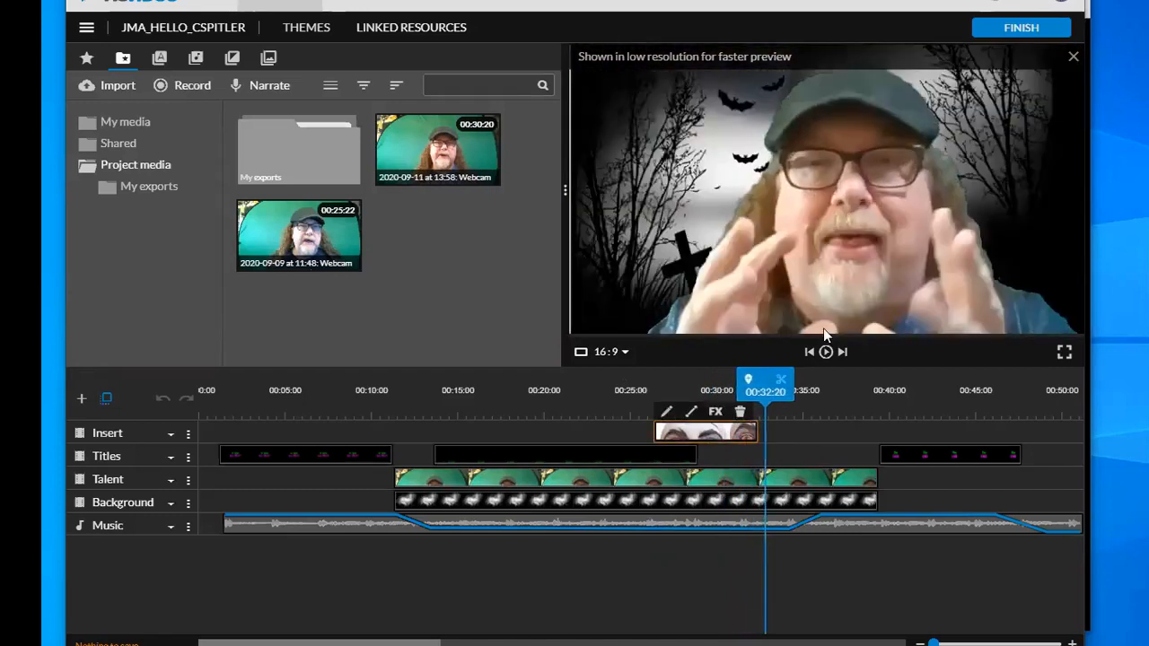
click(651, 456)
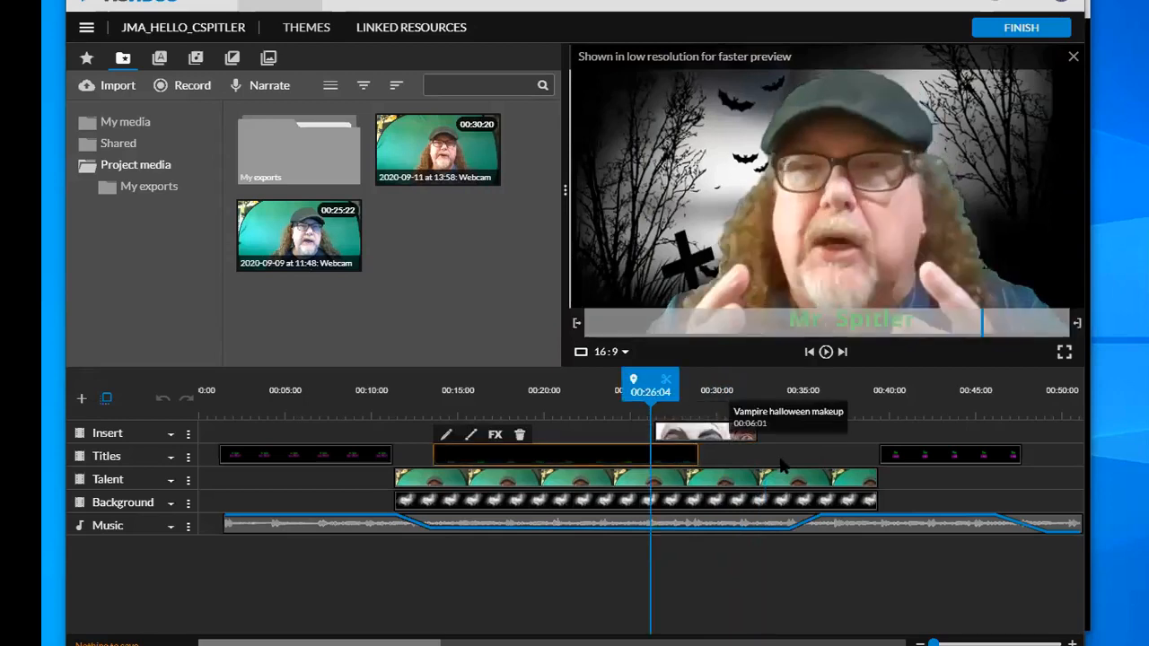
drag(651, 384, 778, 385)
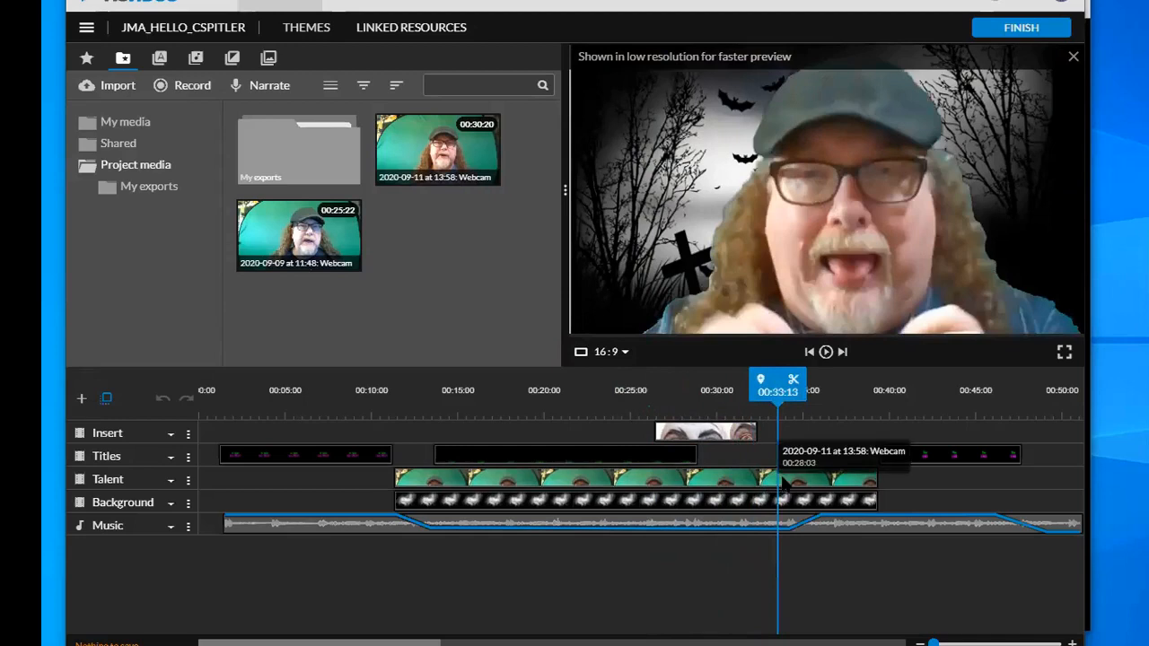
drag(779, 392, 1071, 397)
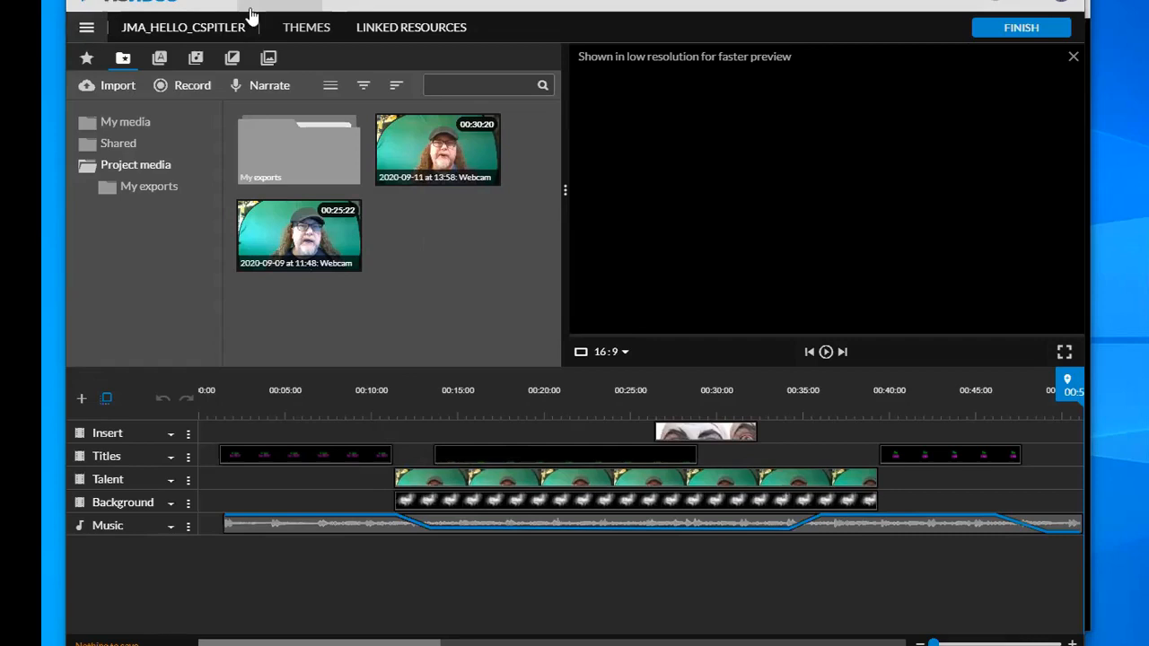
Switch to the empty My Video project and widen the editor window while showing the text titles.
click(359, 5)
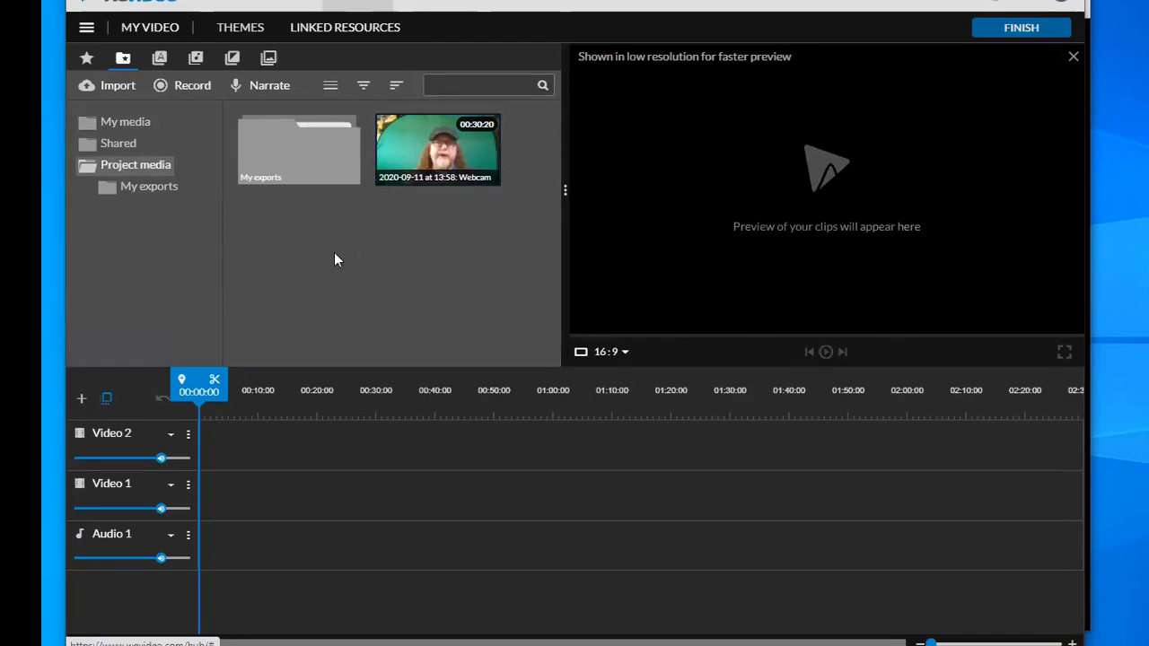
click(160, 62)
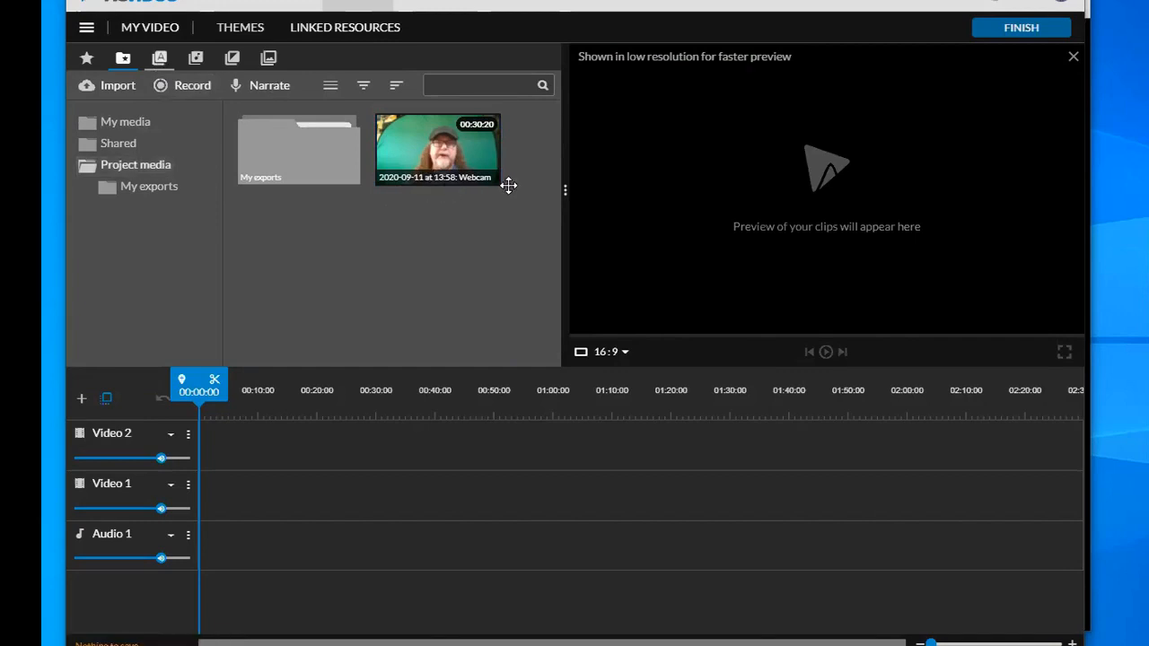
drag(569, 191, 593, 186)
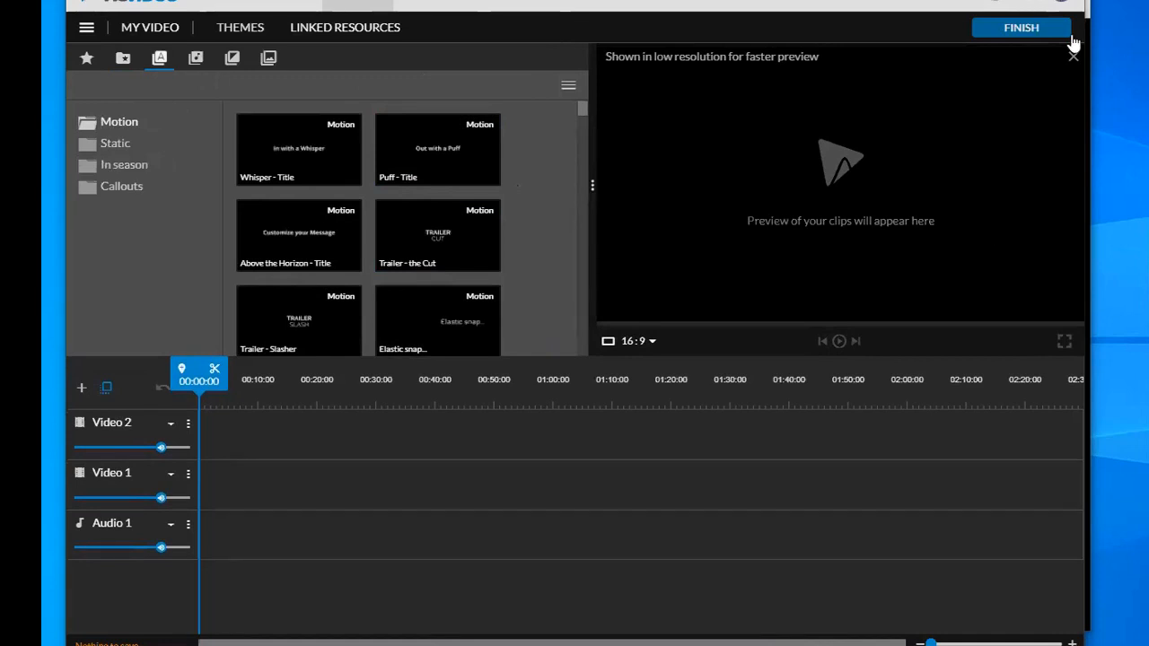
drag(1089, 42, 1128, 43)
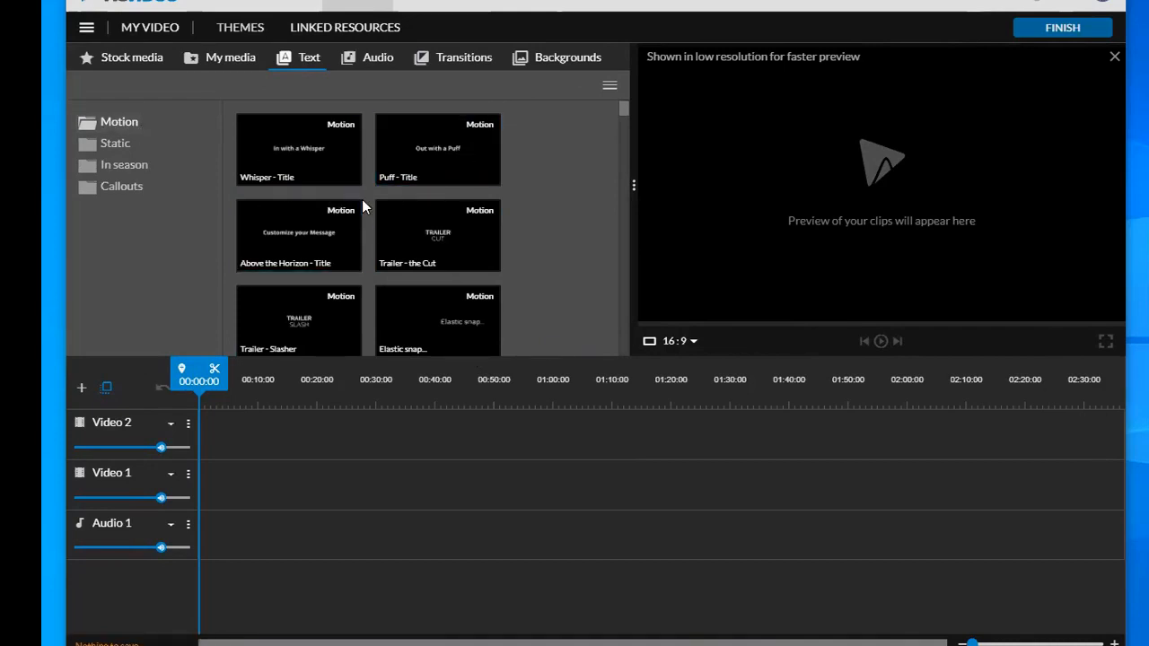
Preview the Whisper, Puff and Above the Horizon motion titles.
scroll(415, 213, down, 10)
scroll(379, 256, up, 10)
click(326, 161)
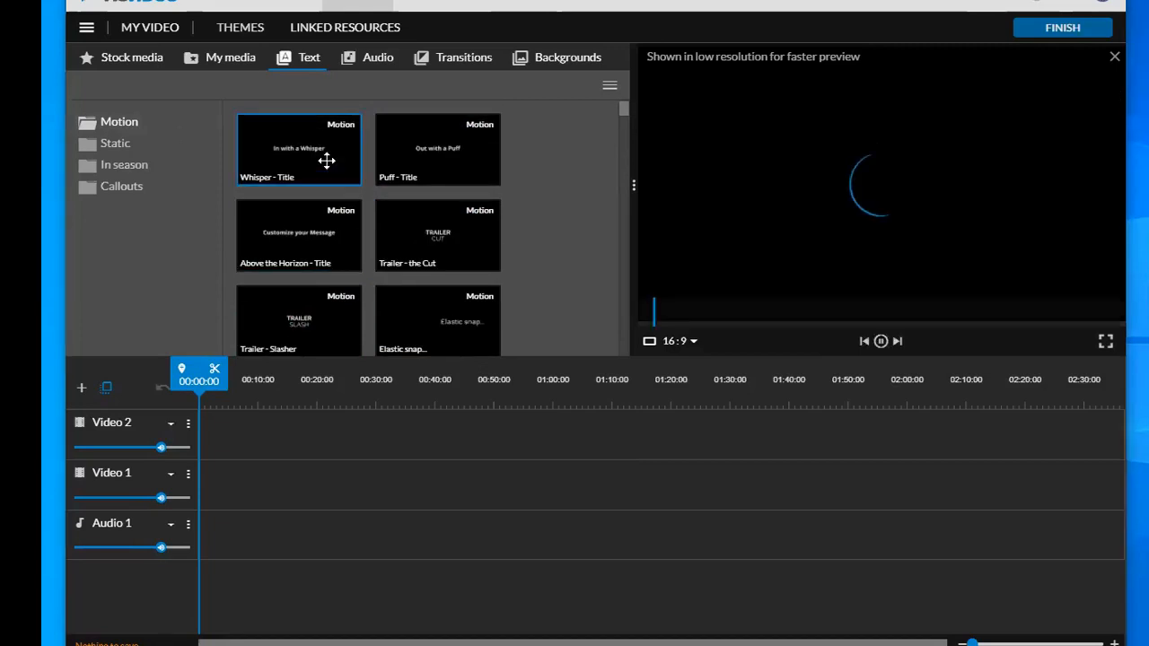
click(452, 168)
click(311, 234)
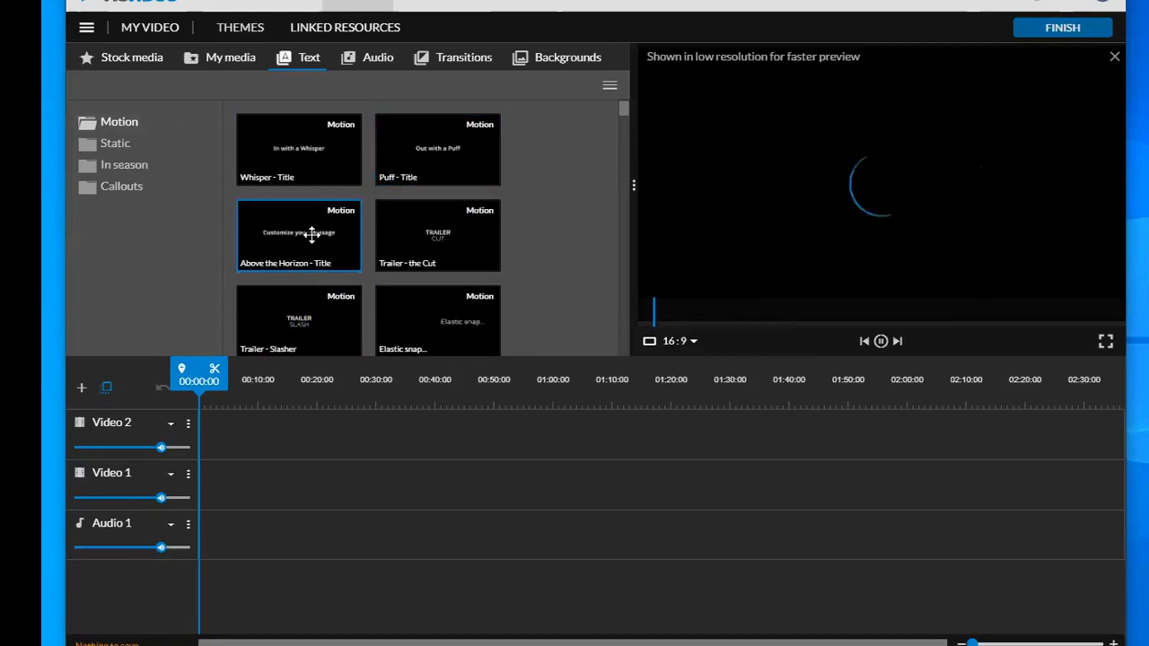
Browse further through the motion titles and preview Leaflet and Badda Boom.
scroll(312, 243, down, 3)
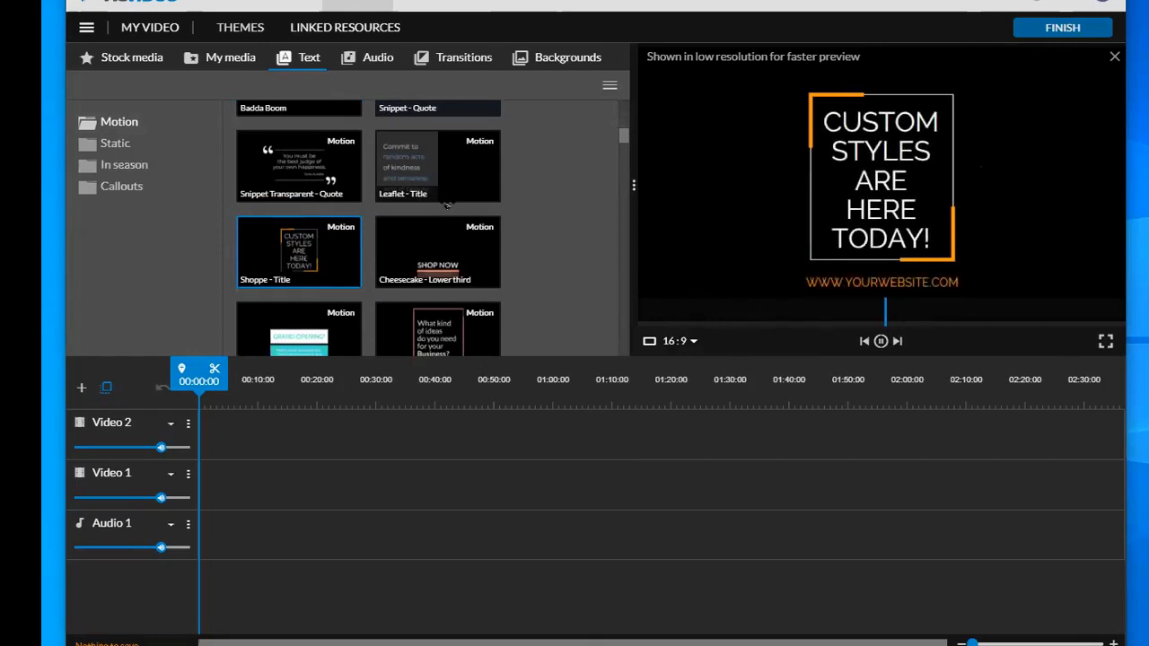
click(425, 180)
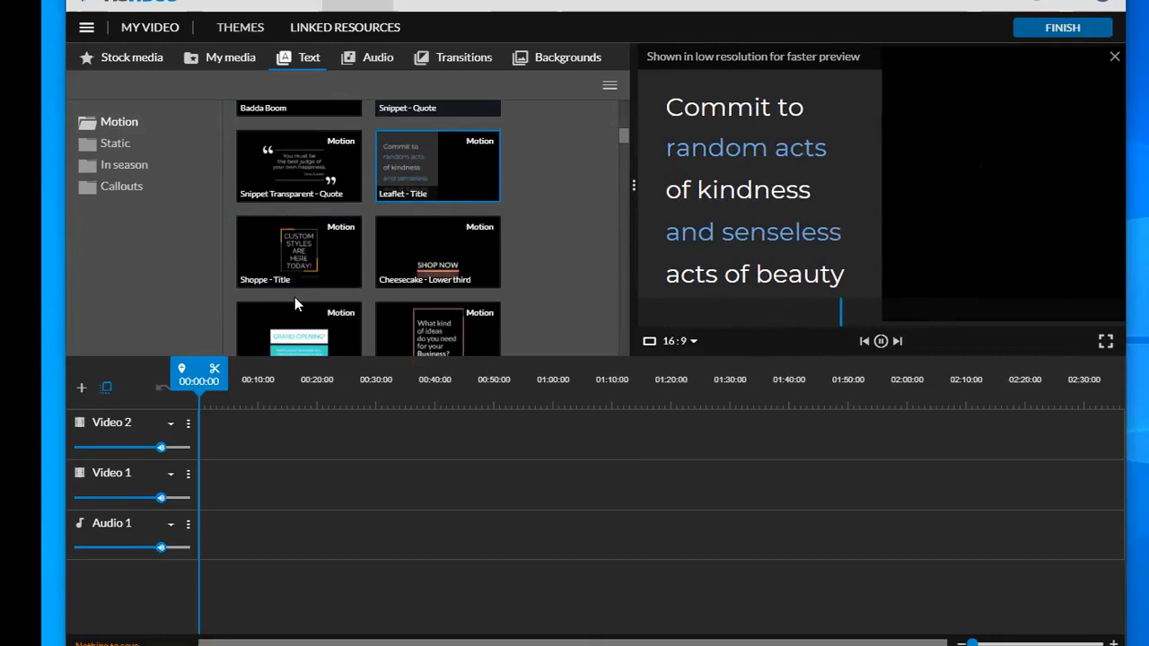
scroll(315, 272, up, 3)
scroll(319, 287, down, 2)
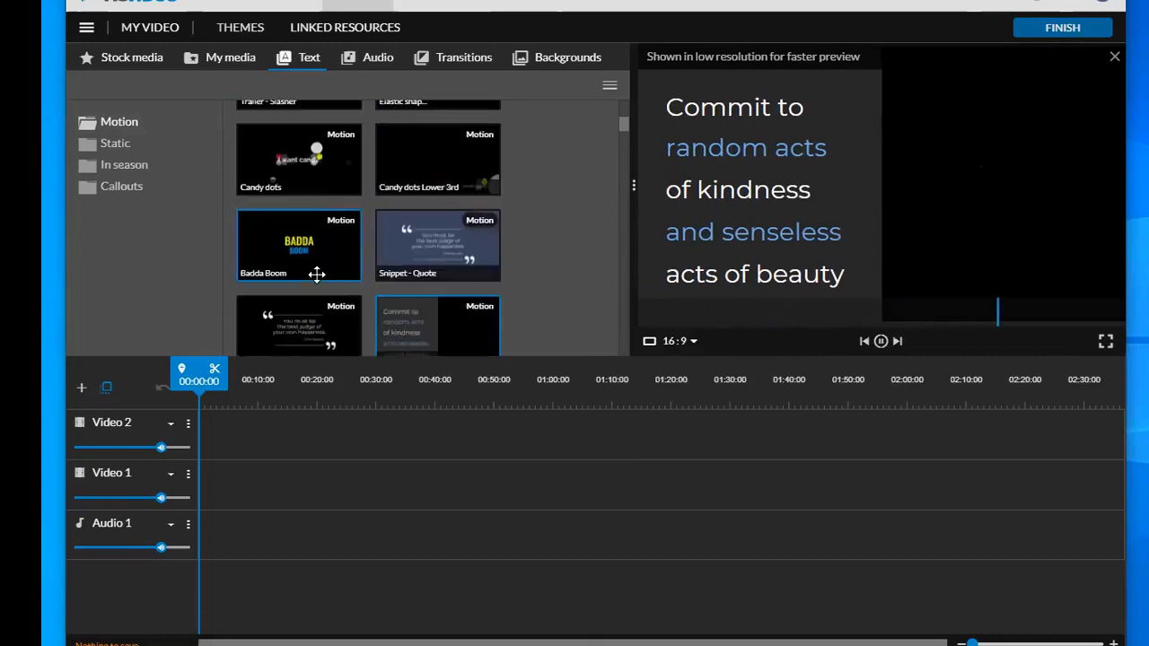
click(315, 268)
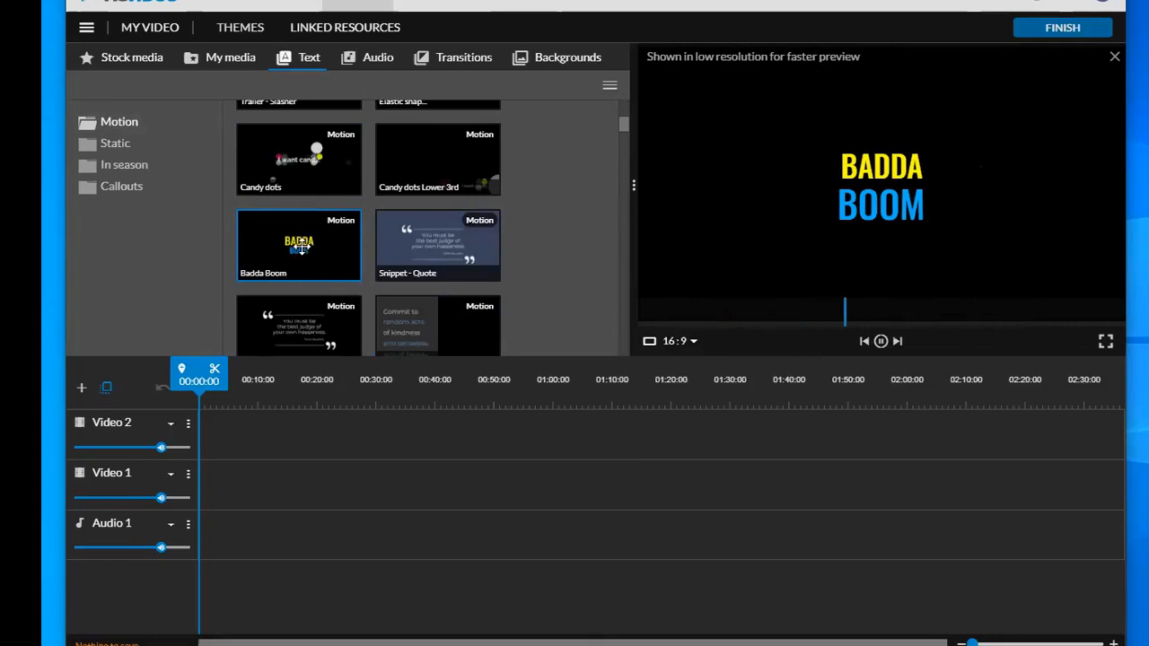
Rename the Audio 1 track as music and the Video 1 track as talent.
double_click(116, 527)
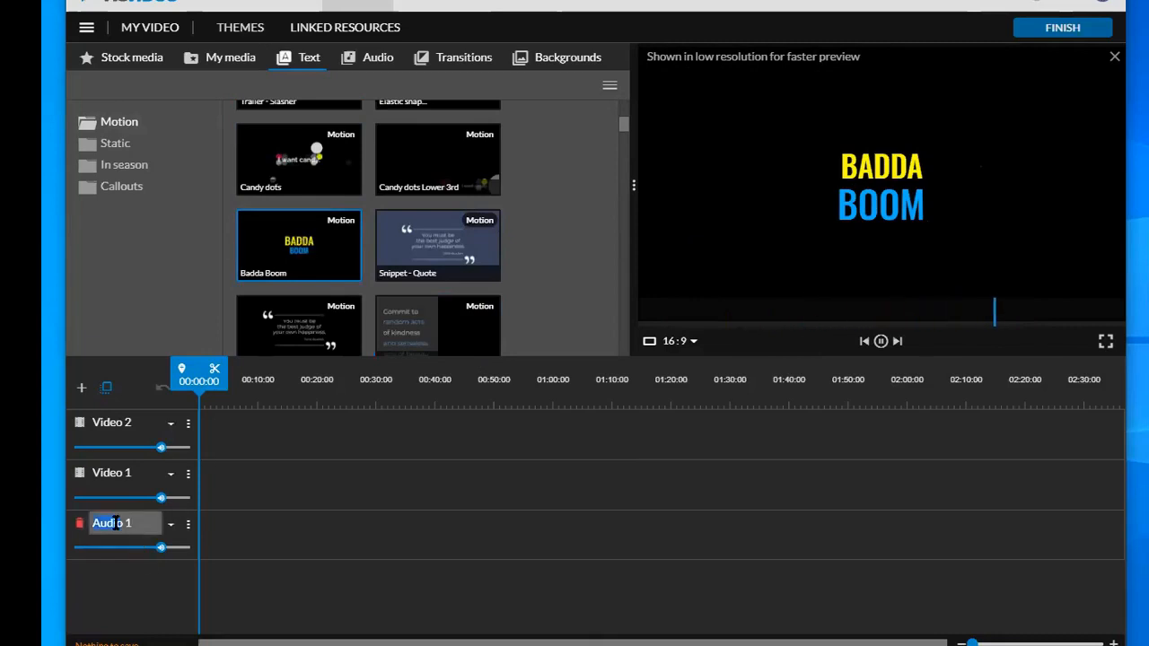
text(music)
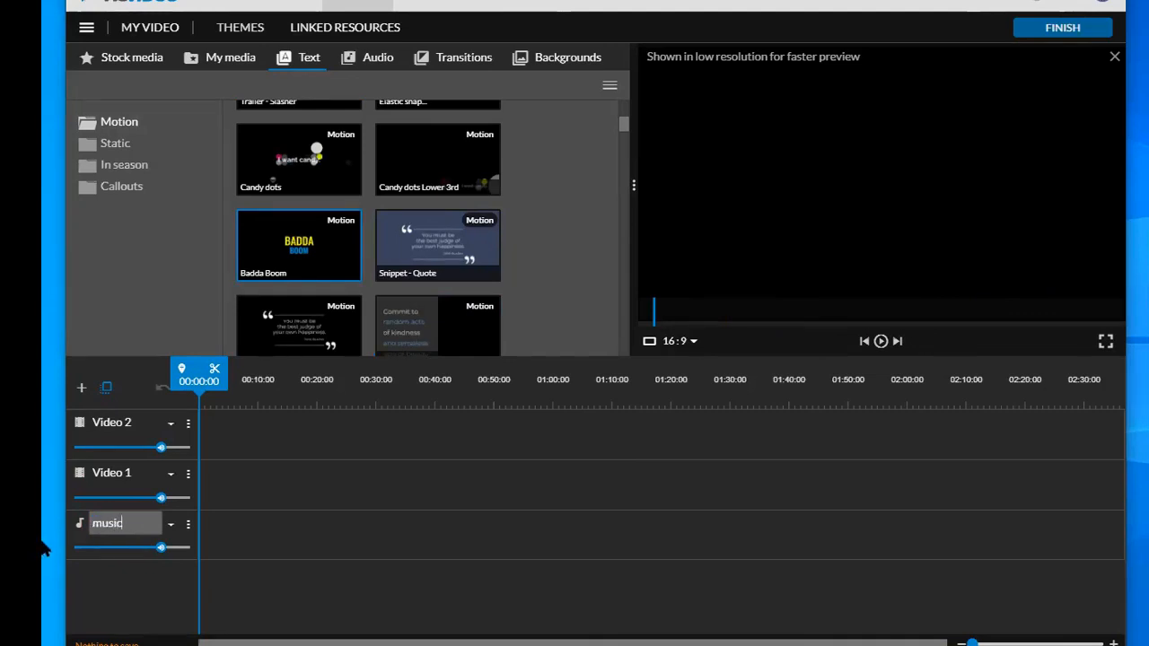
double_click(120, 473)
drag(141, 475, 90, 475)
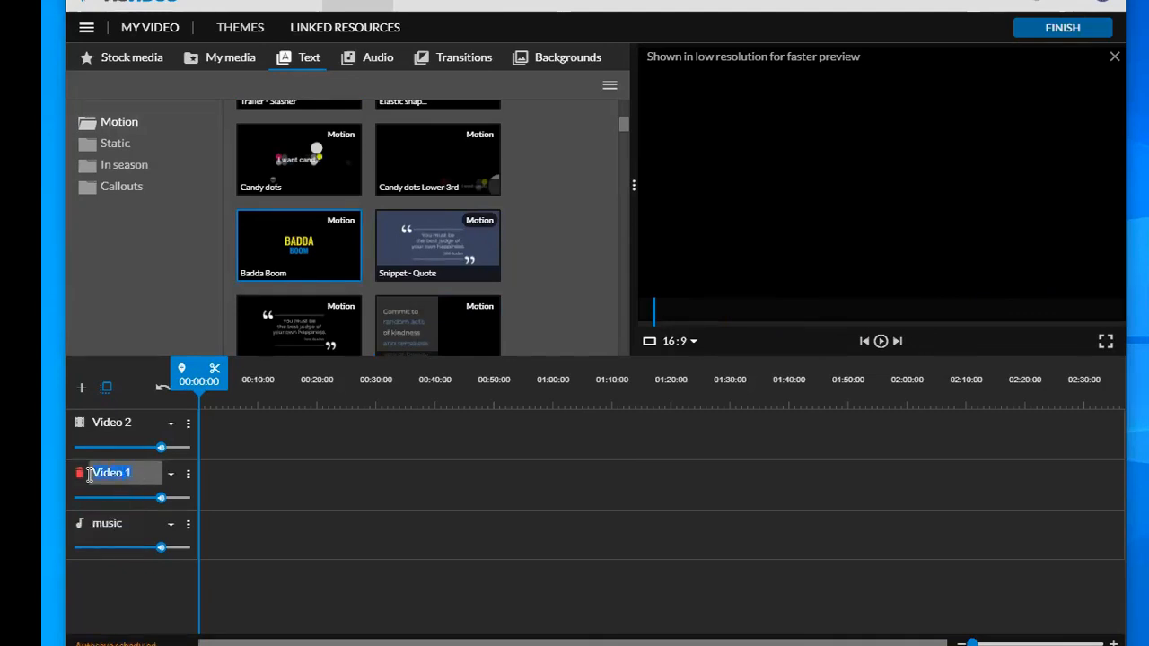
text(talent)
Rename the Video 2 track as titles.
double_click(144, 423)
drag(142, 424, 89, 425)
text(titles)
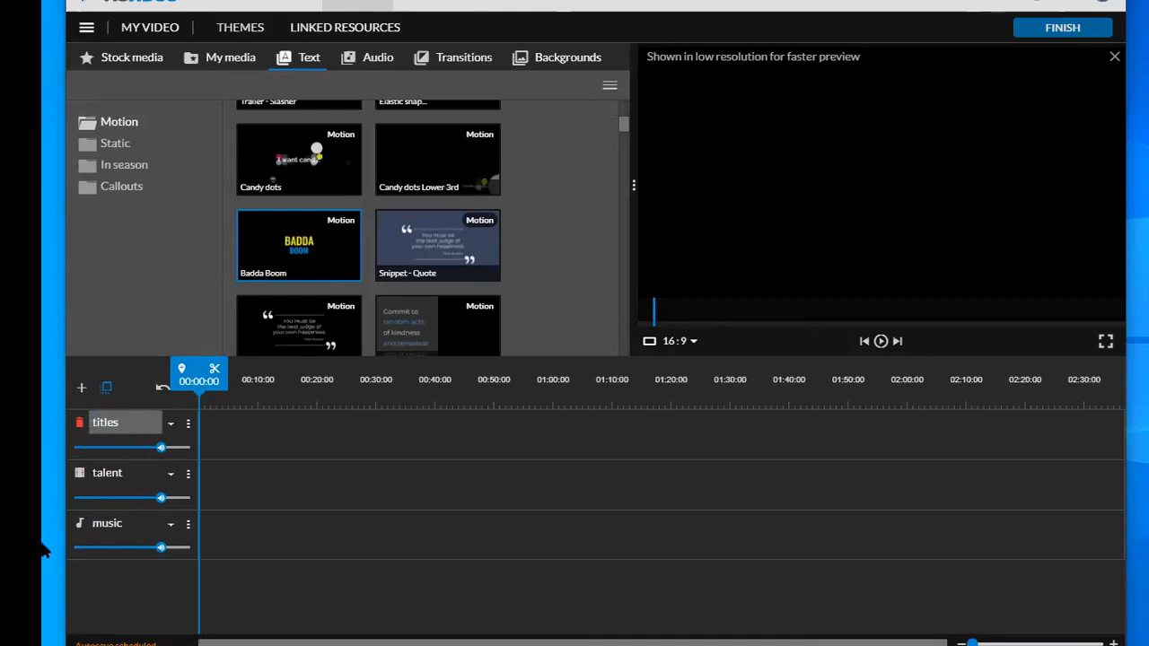
click(369, 487)
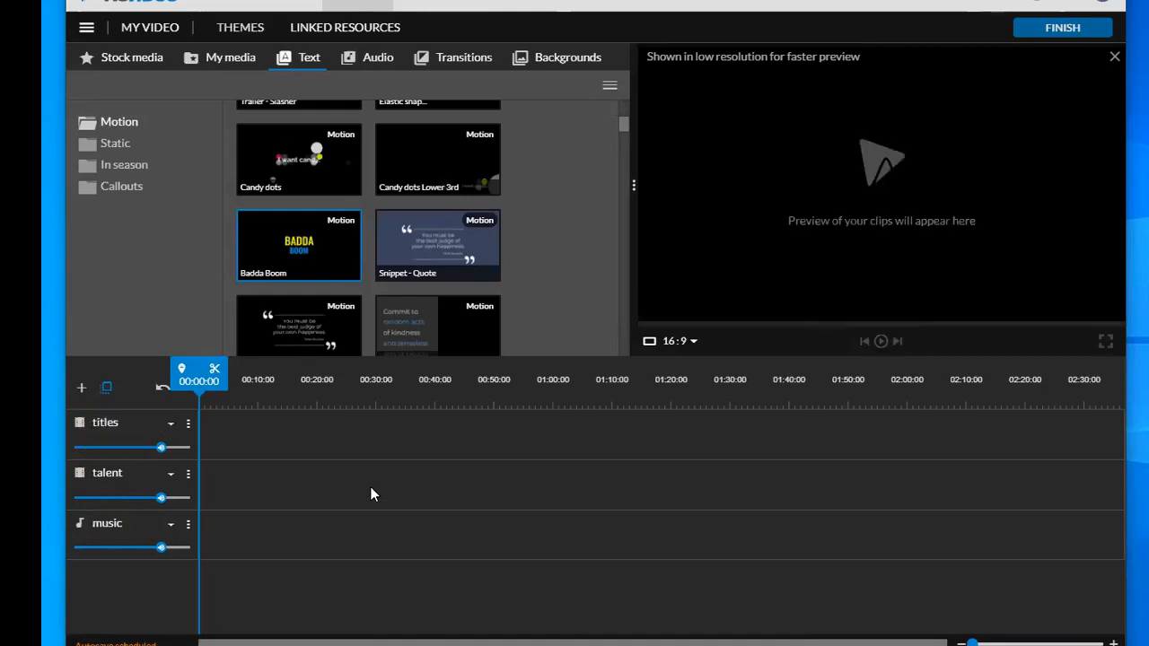
Add the Badda Boom title to the titles track and shift it to start at about 00:03:12.
click(305, 237)
drag(302, 412, 216, 436)
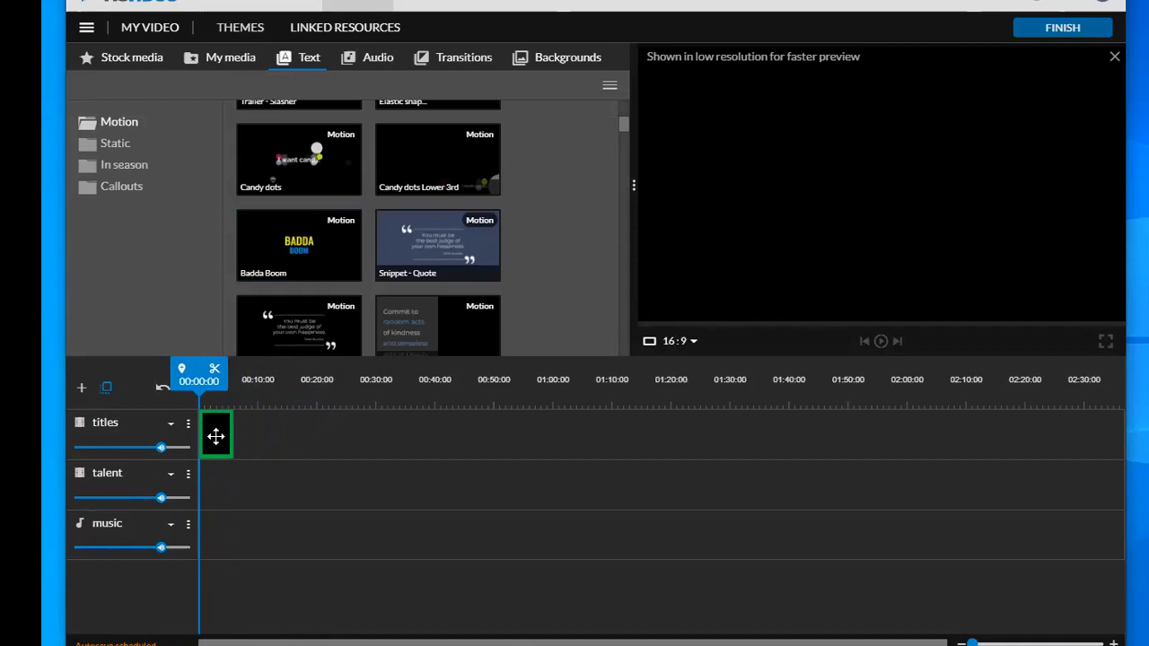
drag(216, 436, 241, 434)
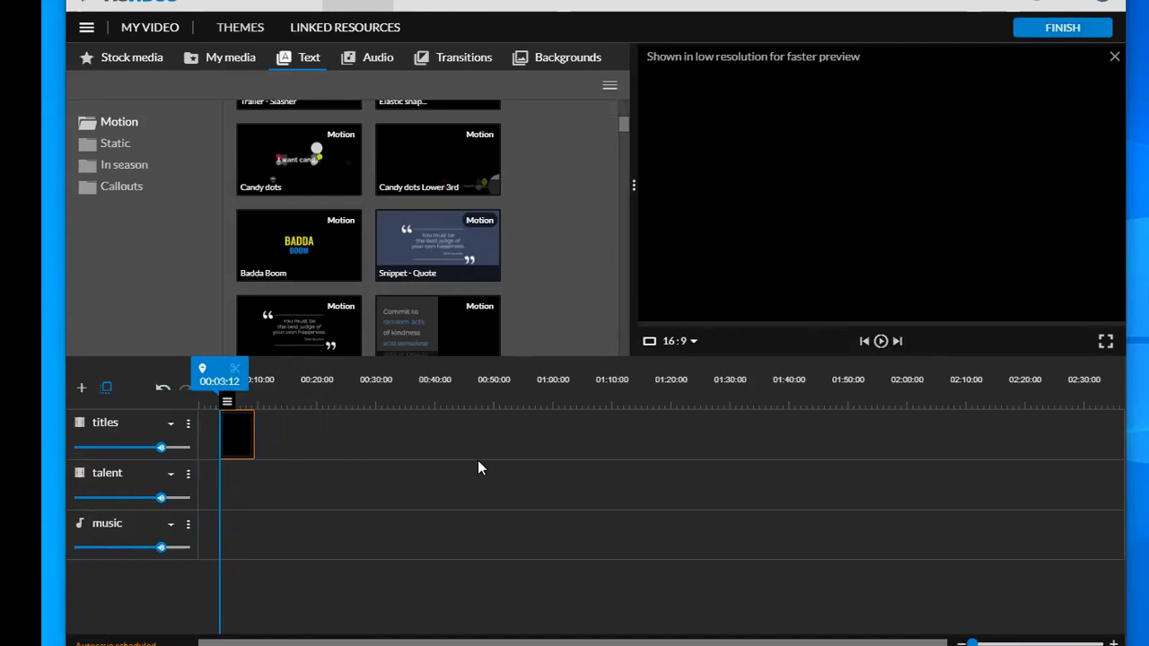
click(291, 440)
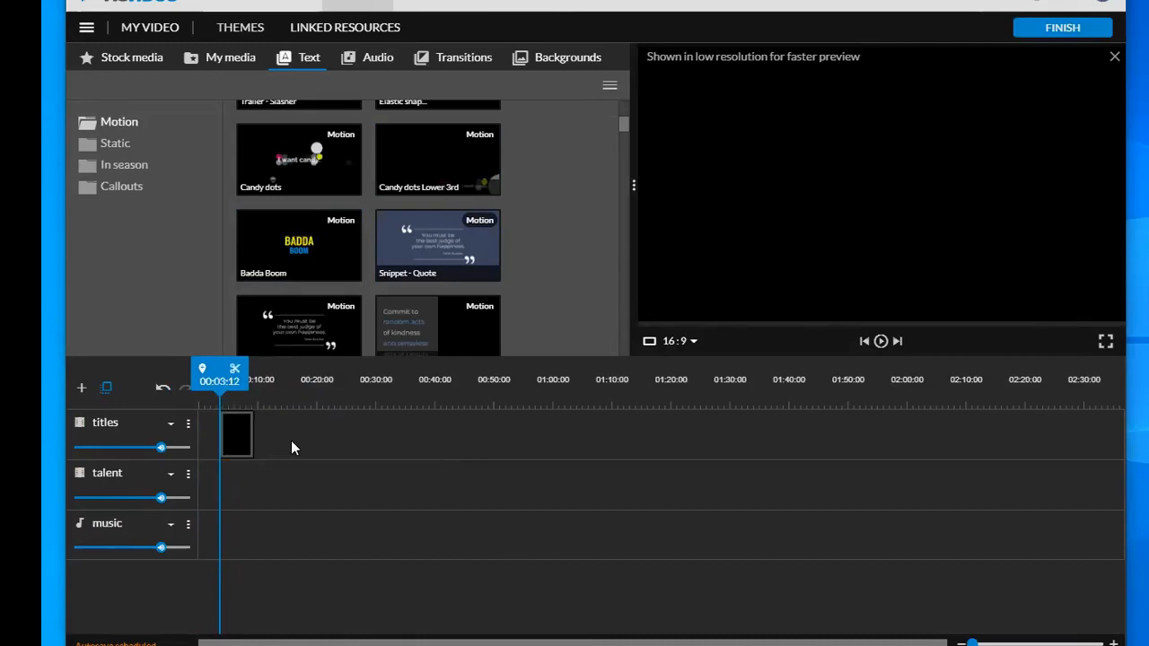
Open the Badda Boom clip for editing and set its two palette colors to green and purple.
double_click(237, 438)
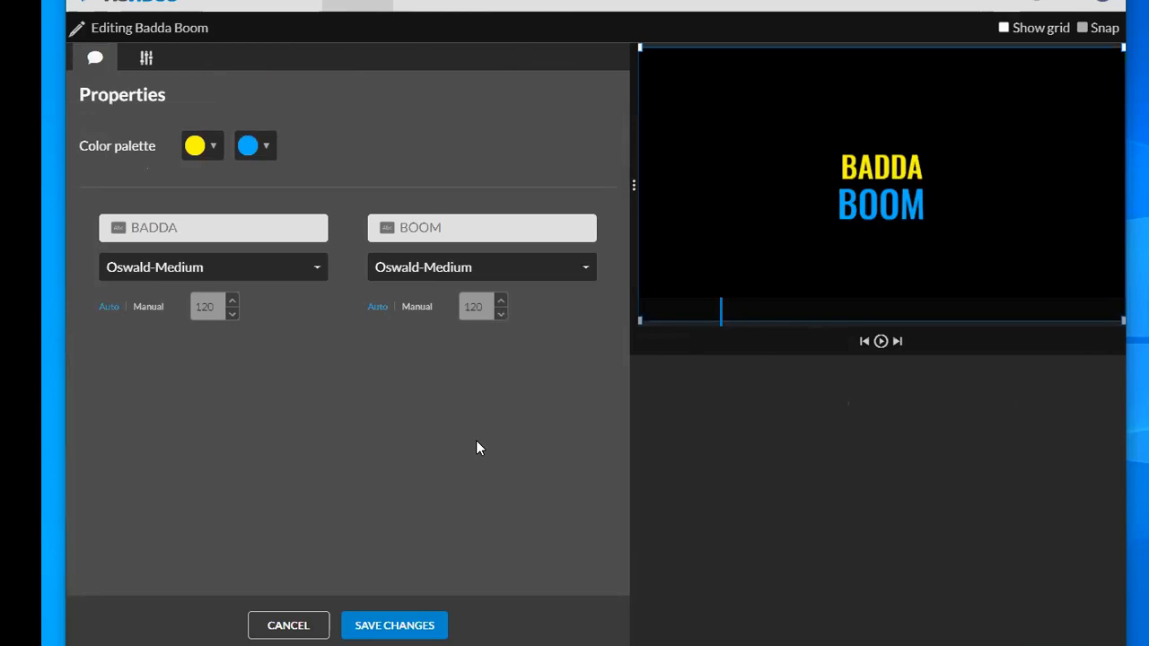
click(216, 150)
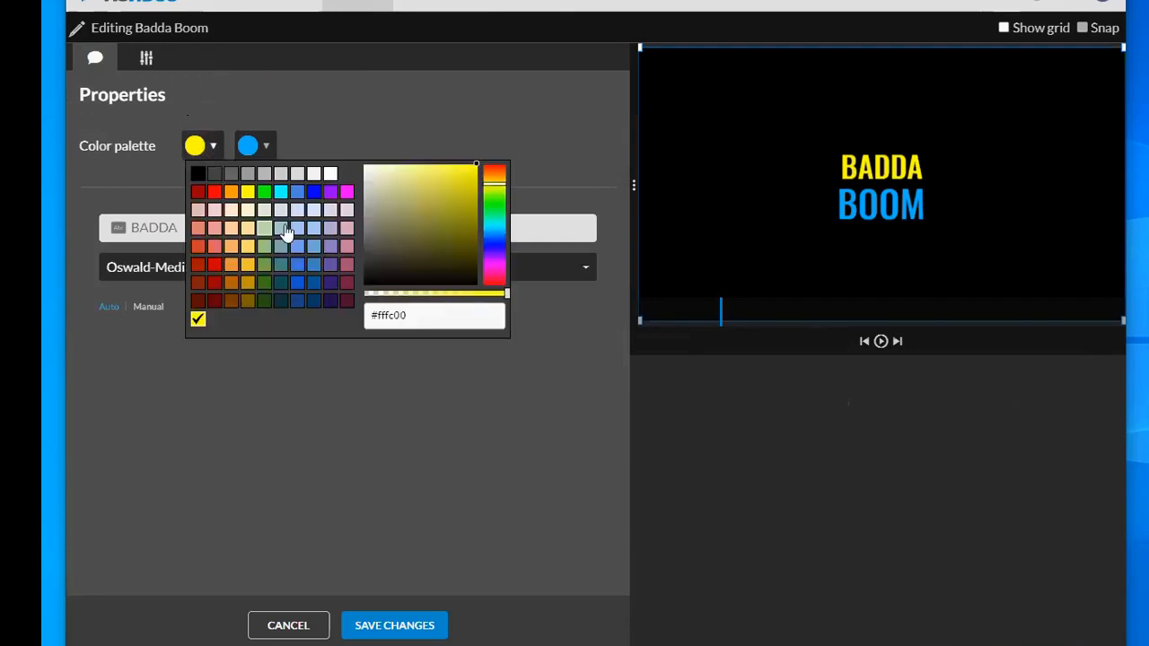
click(265, 193)
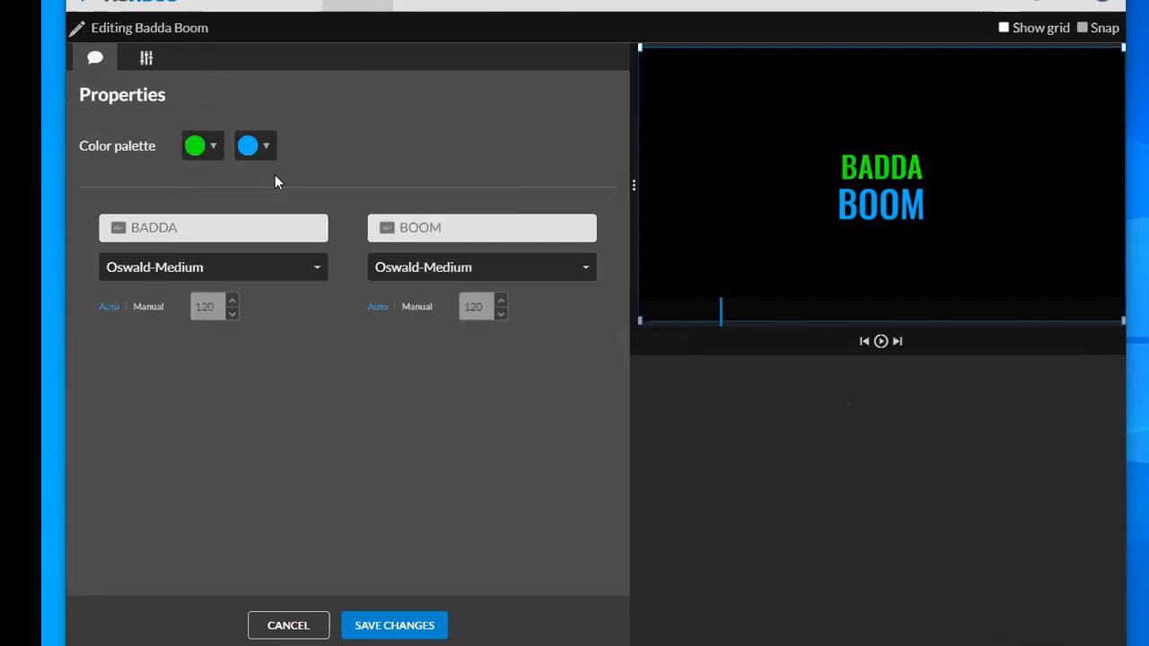
click(270, 151)
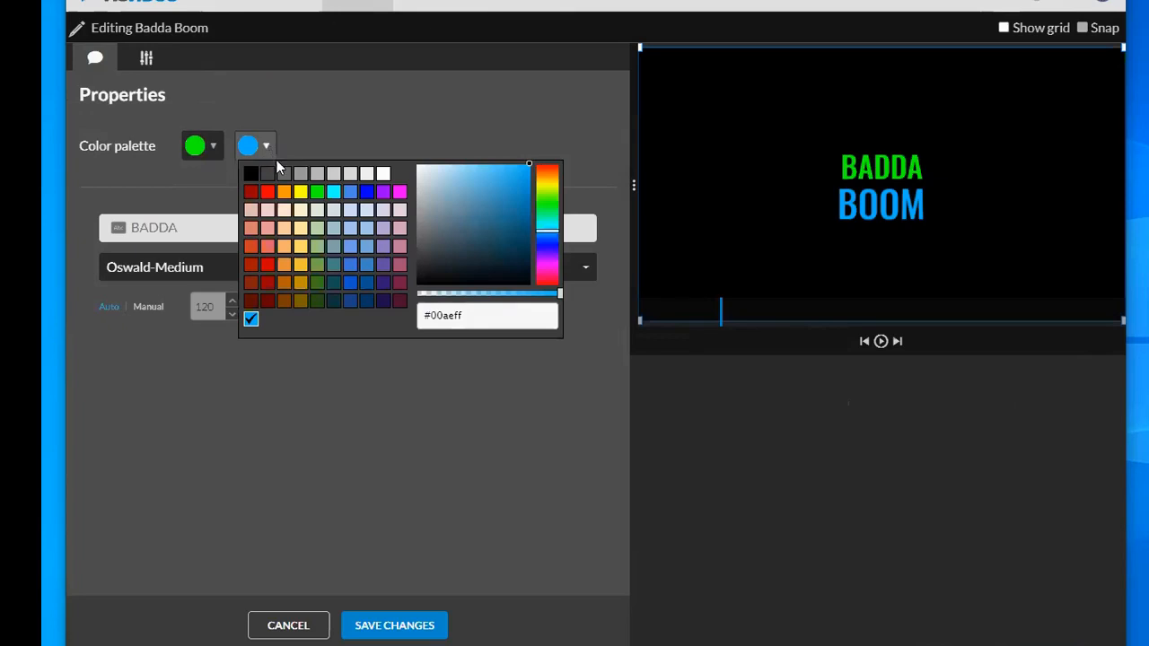
click(396, 189)
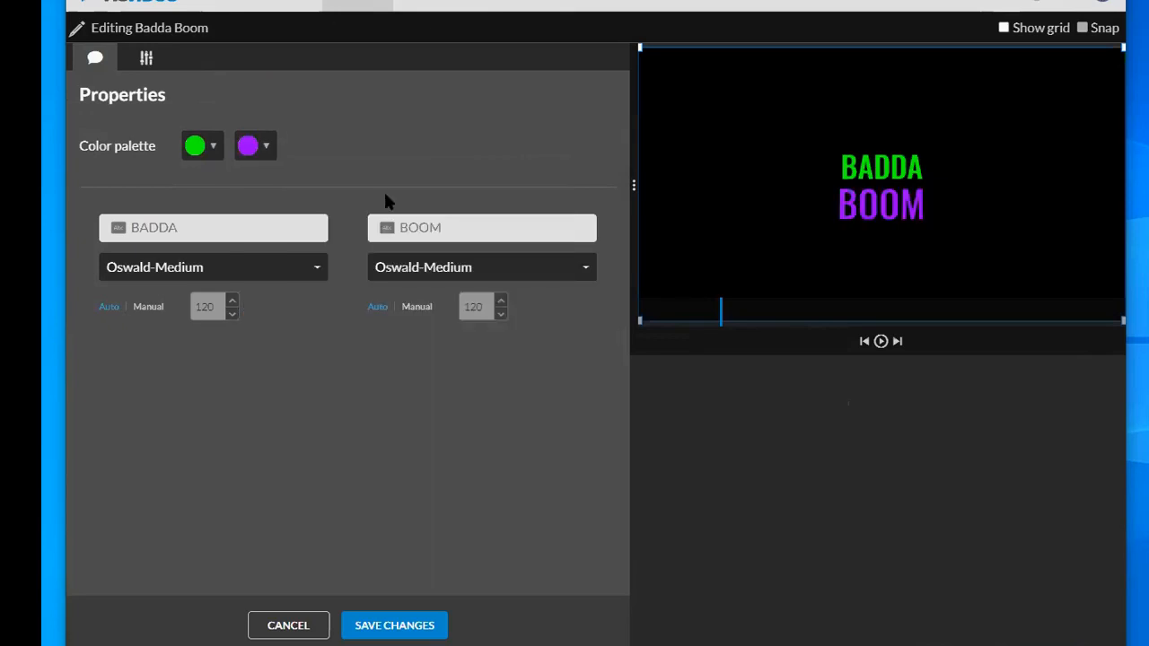
Replace the title's first line with the presenter's full name and the second with Says "Hello".
double_click(185, 228)
key(BackSpace)
text(CHrsi)
key(BackSpace)
key(BackSpace)
key(BackSpace)
key(BackSpace)
text(h)
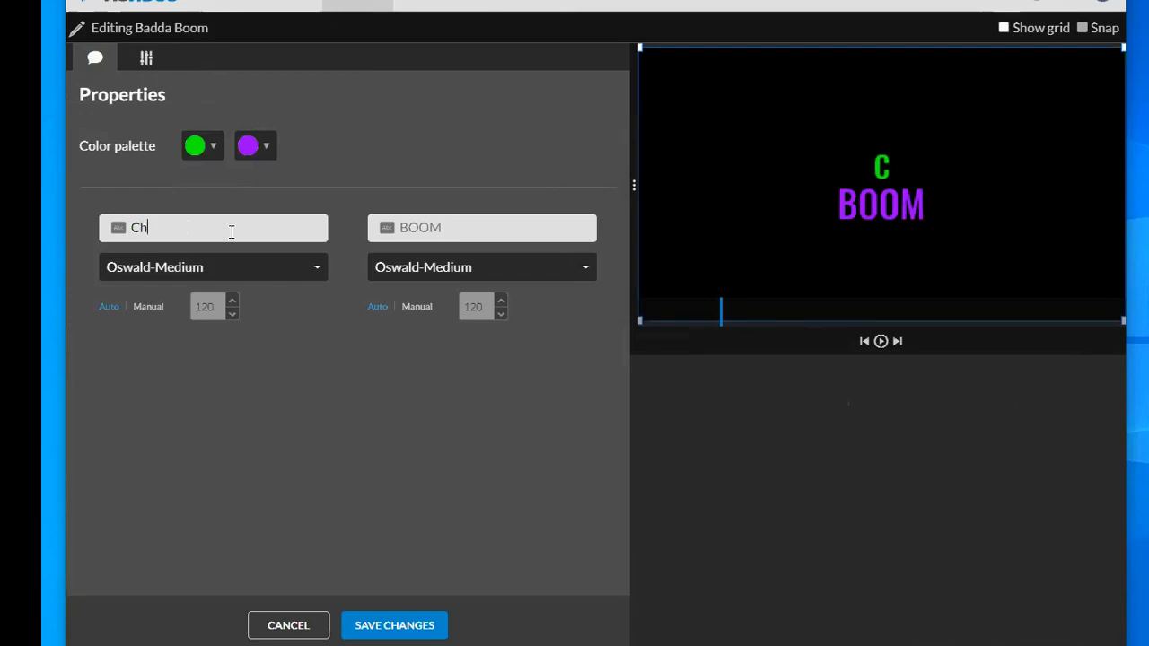
text(ris Spitler)
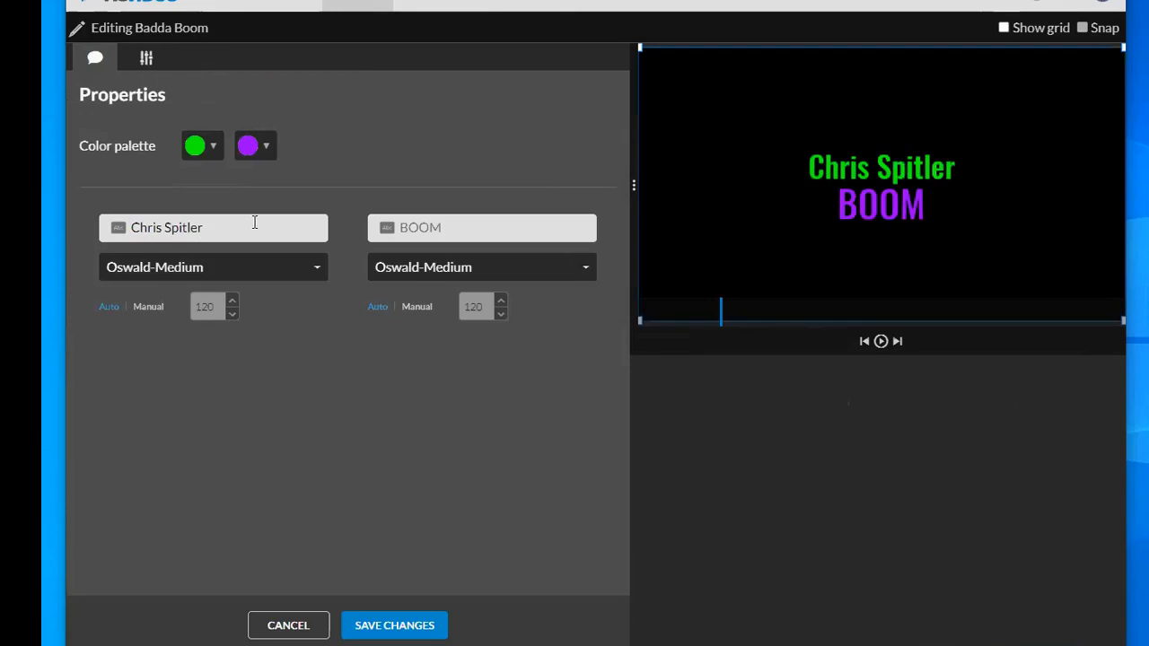
click(461, 226)
text(Says "Hello)
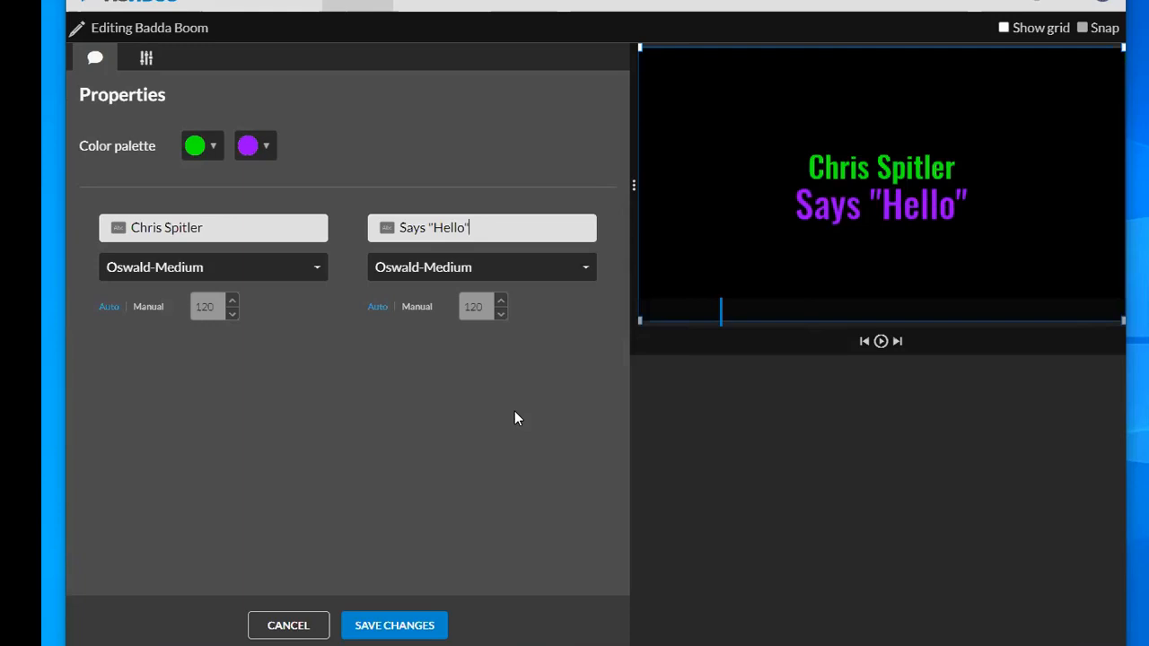
Set the font of the title's first line to 3Dumb and look through the other available fonts.
click(314, 268)
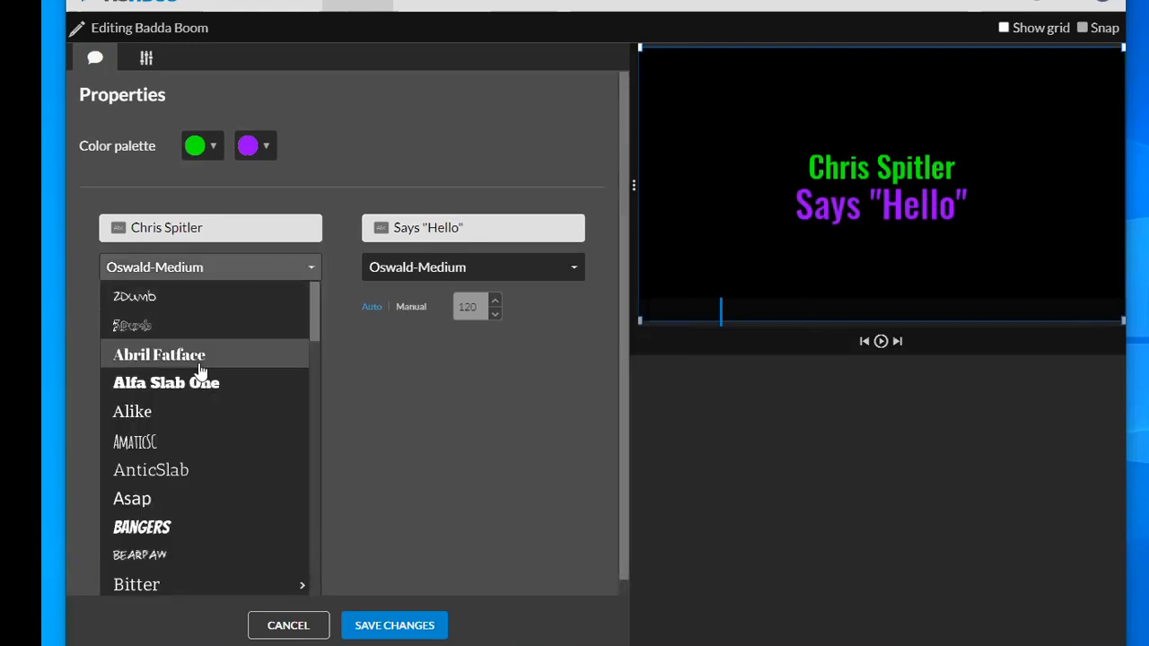
click(189, 331)
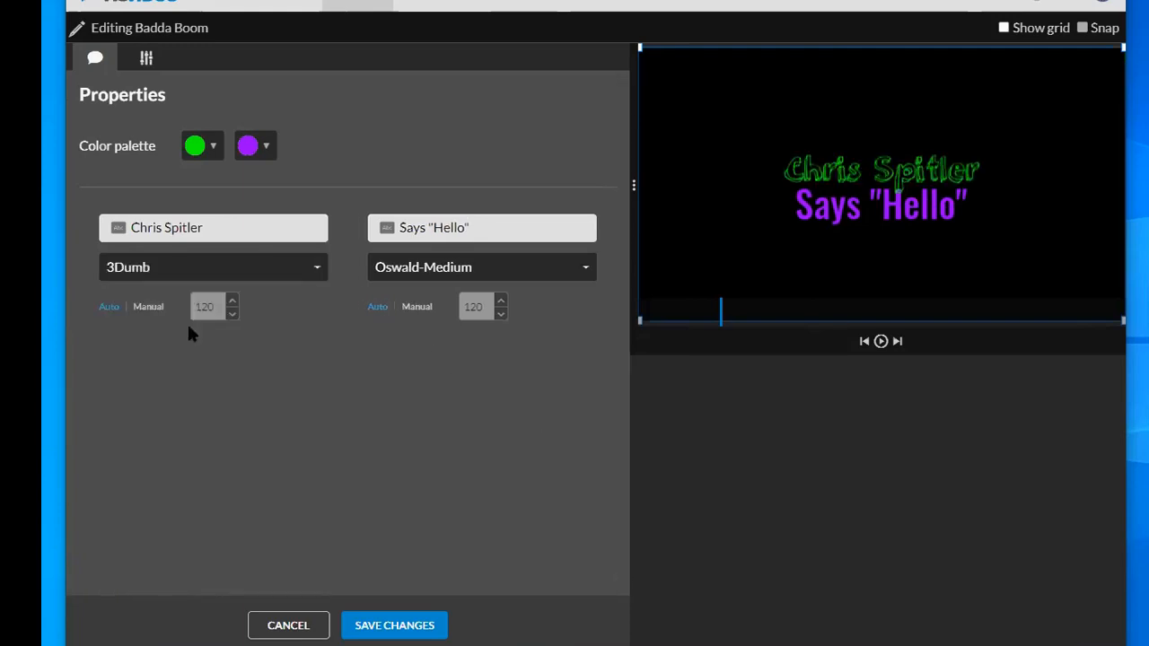
click(312, 271)
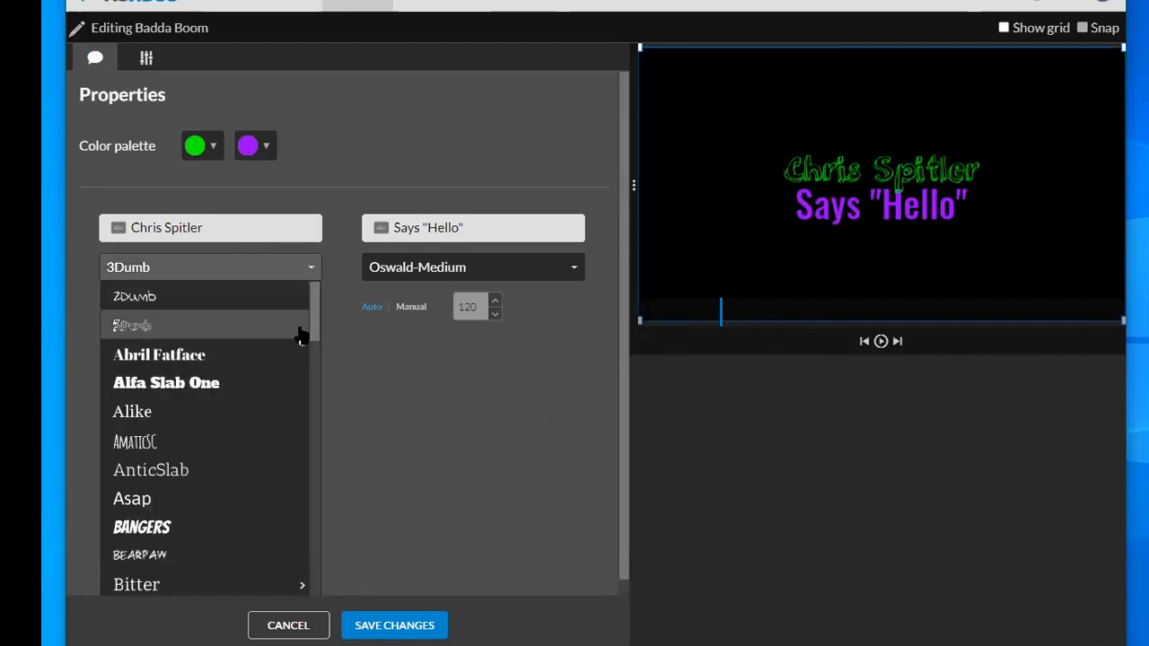
scroll(257, 523, down, 3)
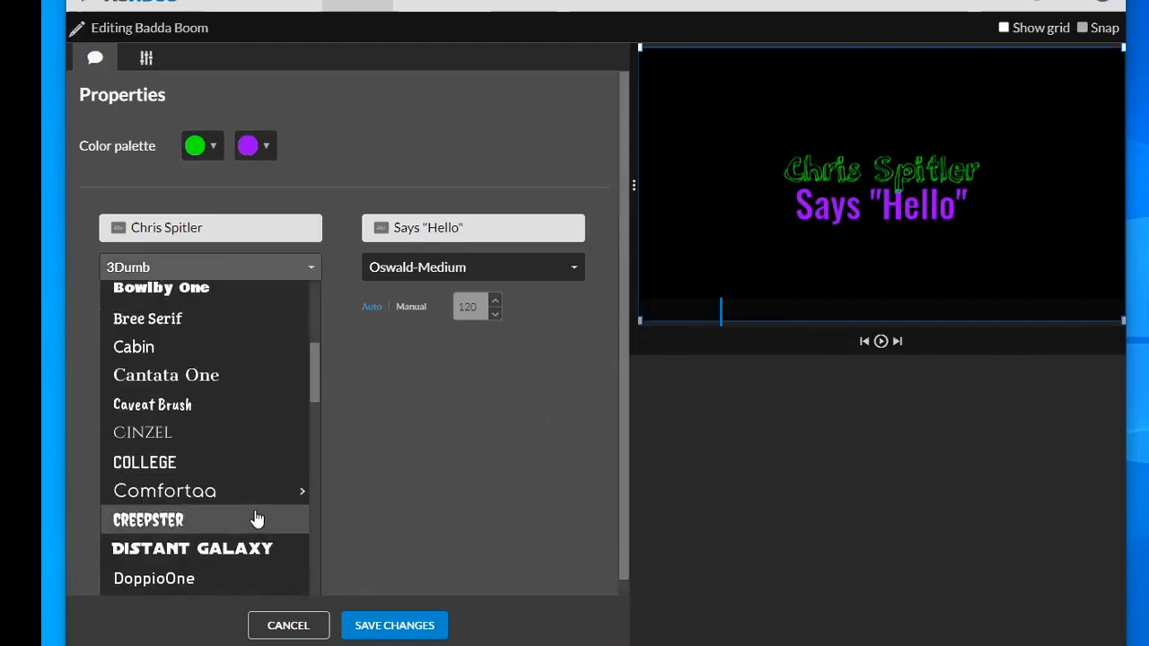
scroll(256, 520, up, 3)
click(486, 424)
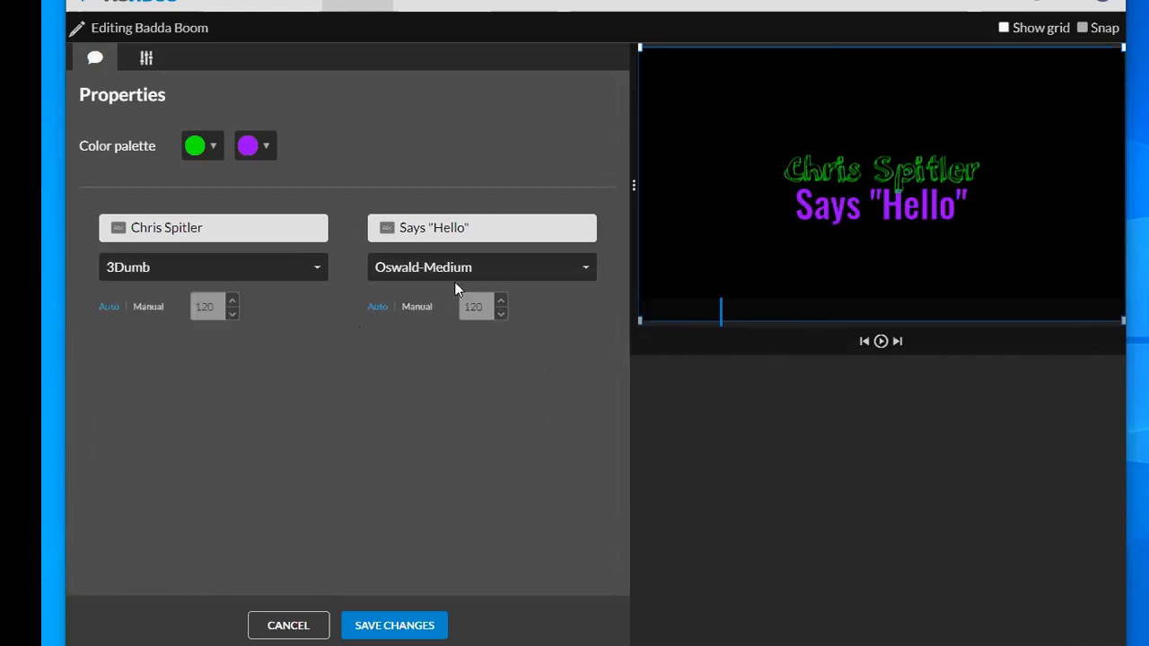
Switch the second line to manual font sizing, set its size to 112 and save the title changes.
click(415, 308)
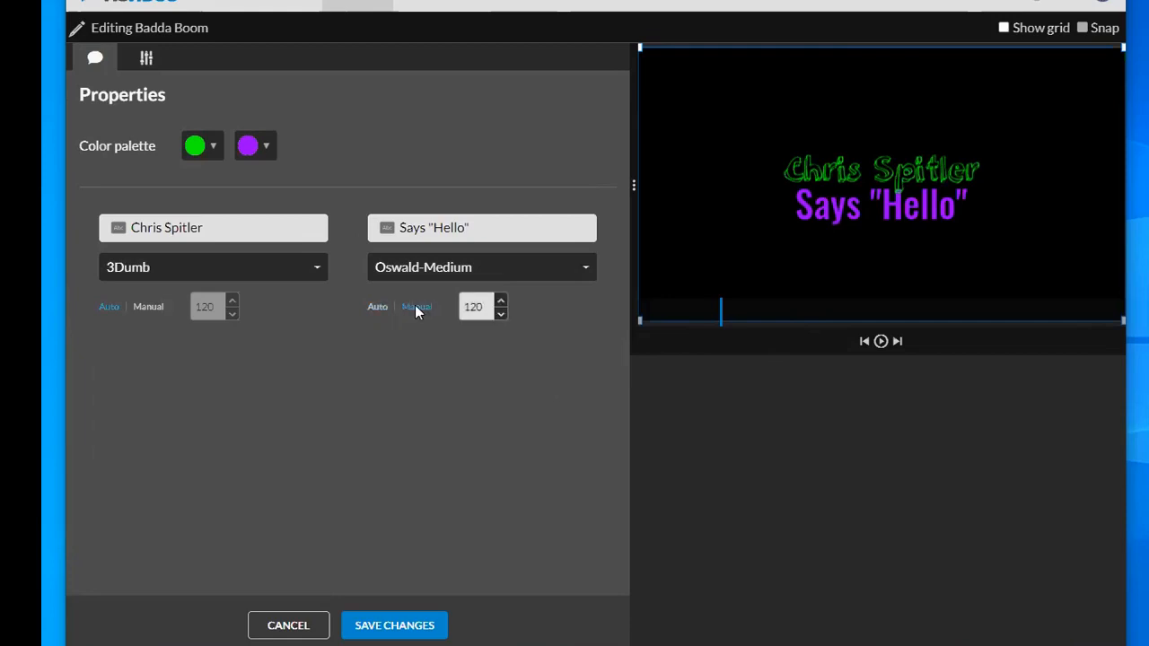
click(501, 316)
click(501, 316)
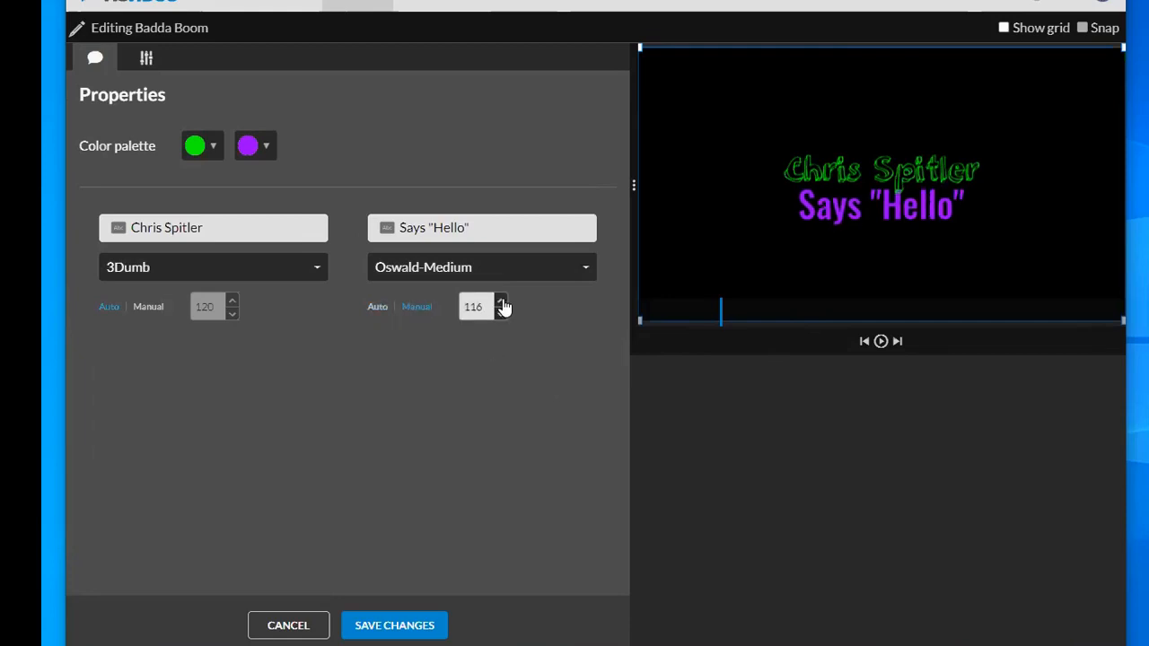
click(503, 301)
click(503, 302)
click(503, 301)
click(503, 301)
click(503, 302)
click(503, 302)
click(503, 302)
click(502, 301)
click(503, 302)
click(503, 301)
click(503, 302)
click(503, 302)
click(503, 302)
click(502, 302)
click(502, 302)
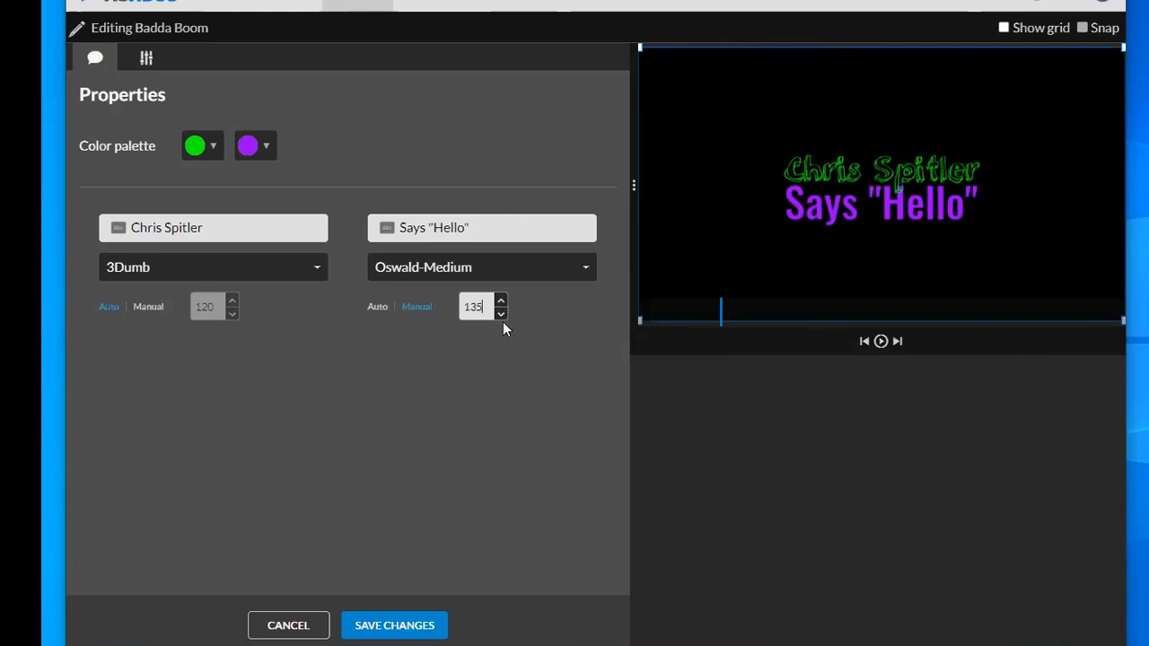
click(503, 312)
click(503, 312)
click(503, 313)
click(502, 312)
click(503, 312)
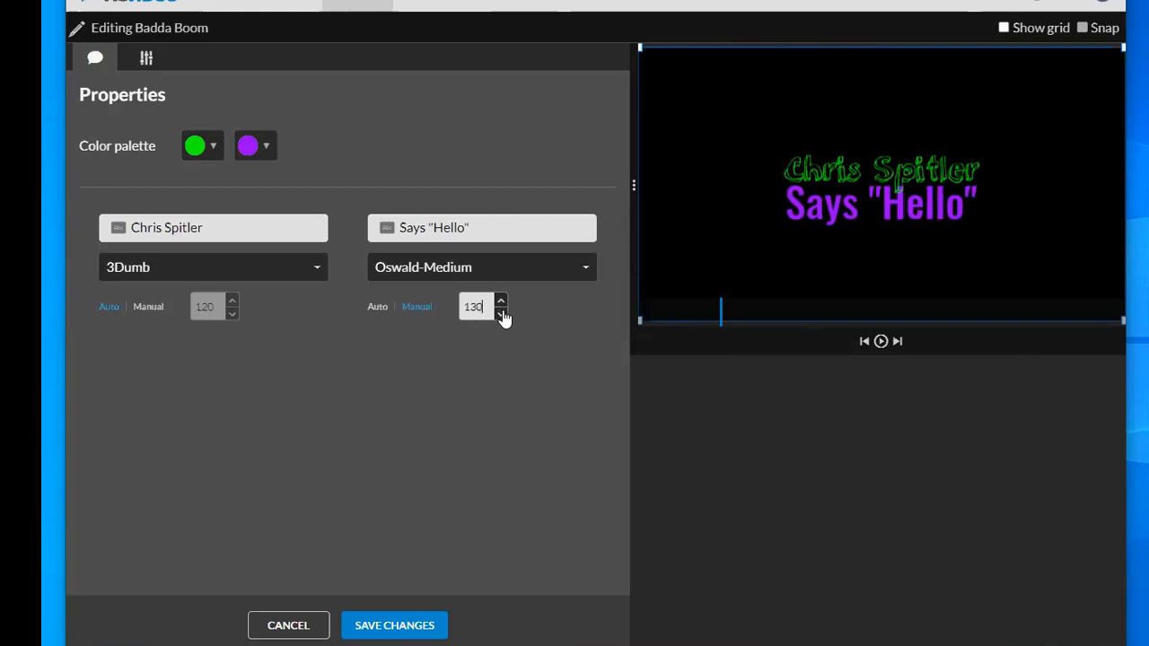
click(502, 314)
click(503, 313)
click(503, 314)
click(503, 314)
click(503, 314)
click(503, 313)
click(503, 314)
click(502, 314)
click(502, 314)
click(502, 315)
click(502, 314)
click(502, 314)
click(502, 314)
click(502, 314)
click(502, 314)
click(502, 314)
click(502, 314)
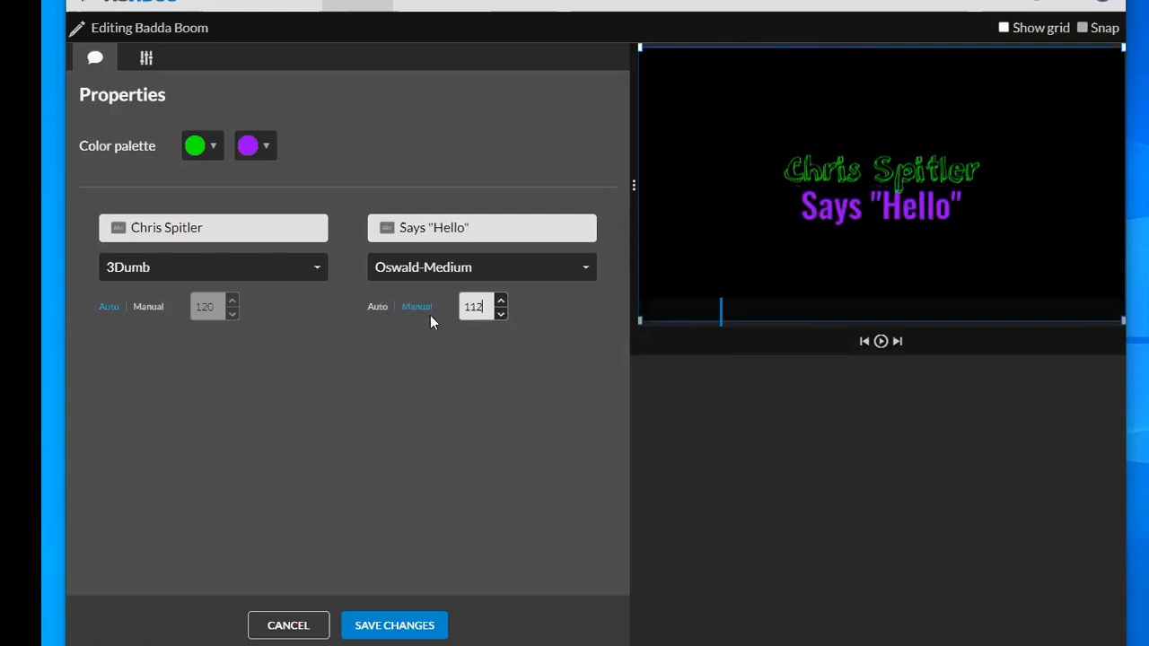
click(392, 625)
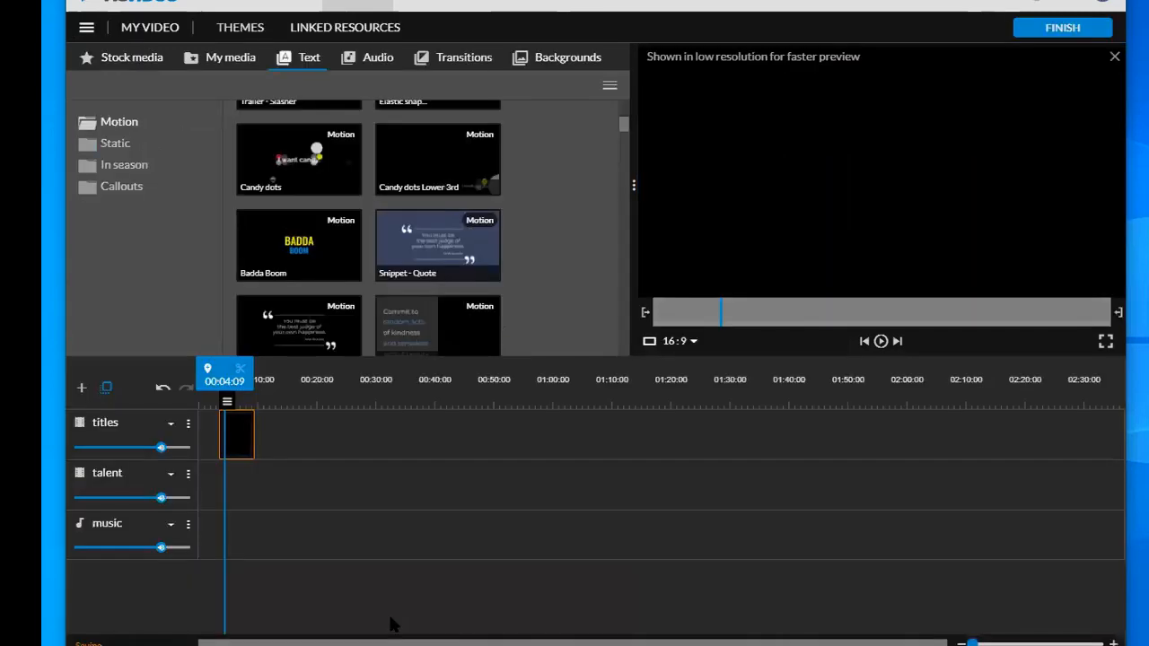
Reopen the Badda Boom title for editing, shift it to about x -55, y 3 and show its transform settings.
double_click(238, 449)
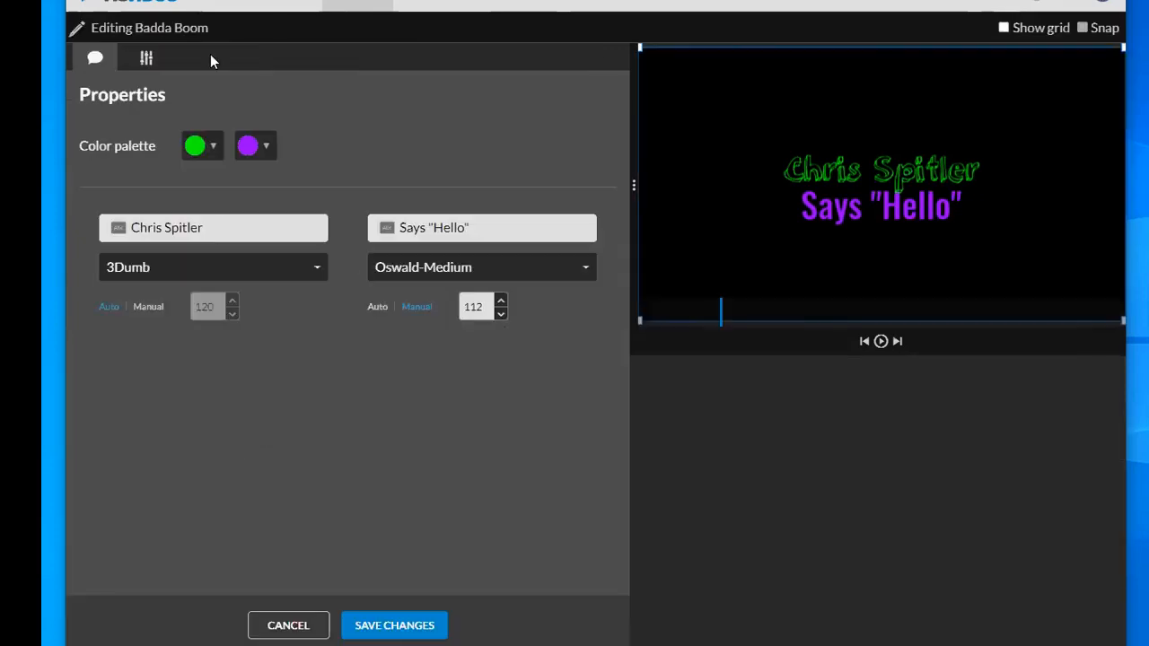
drag(887, 220, 925, 239)
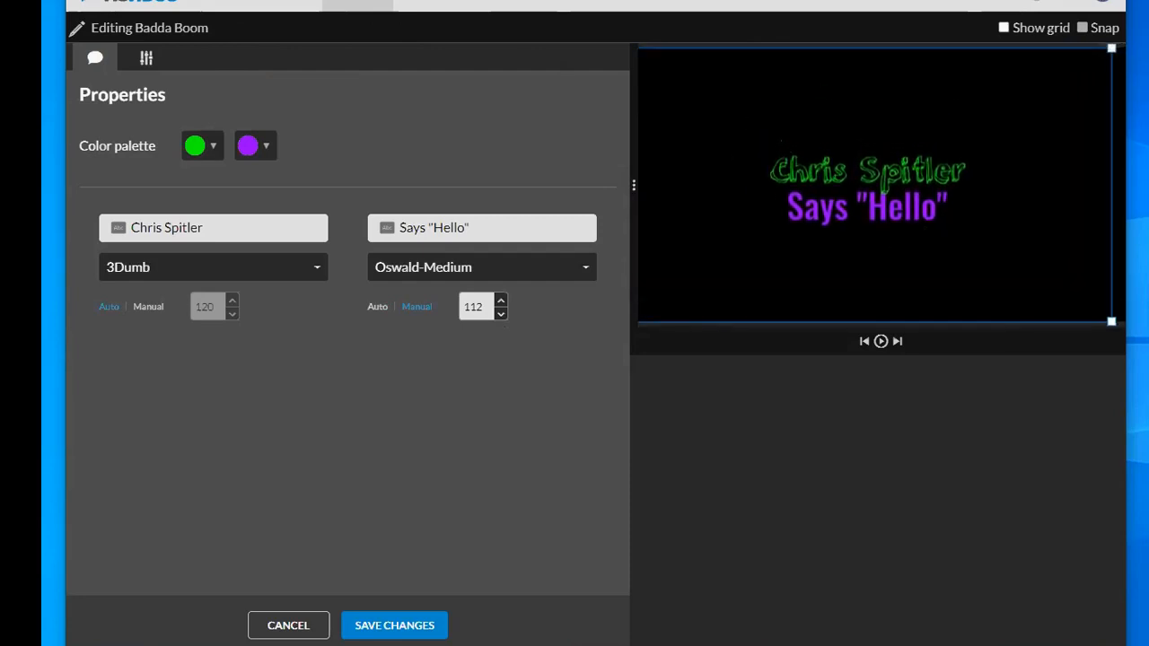
click(148, 63)
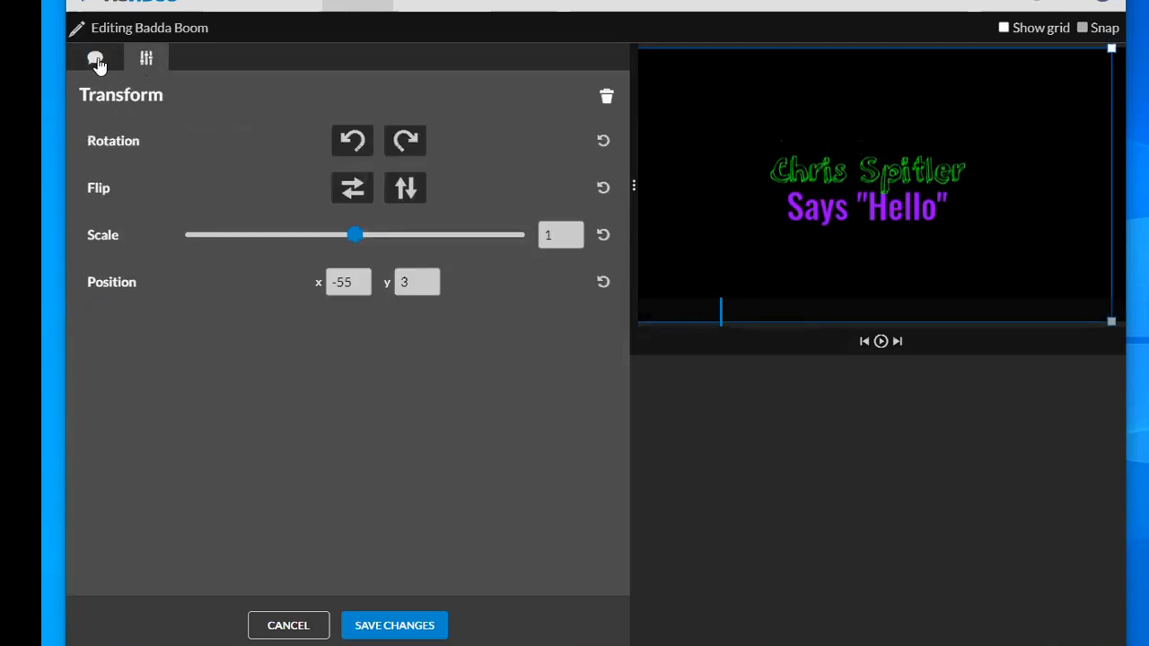
click(96, 61)
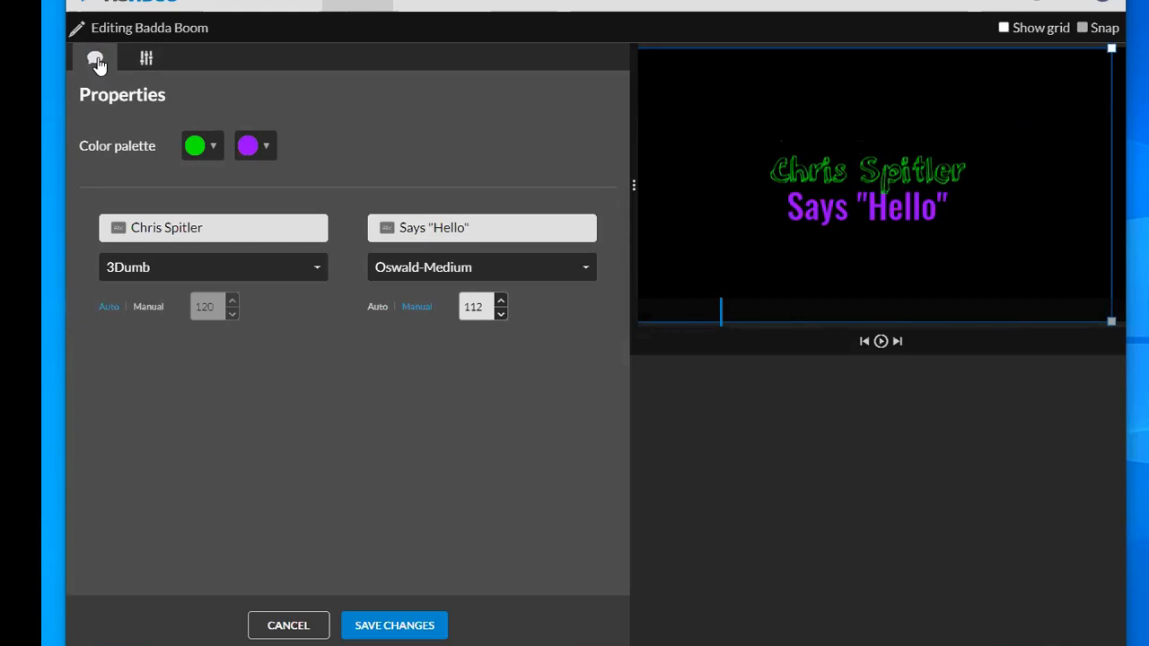
click(147, 63)
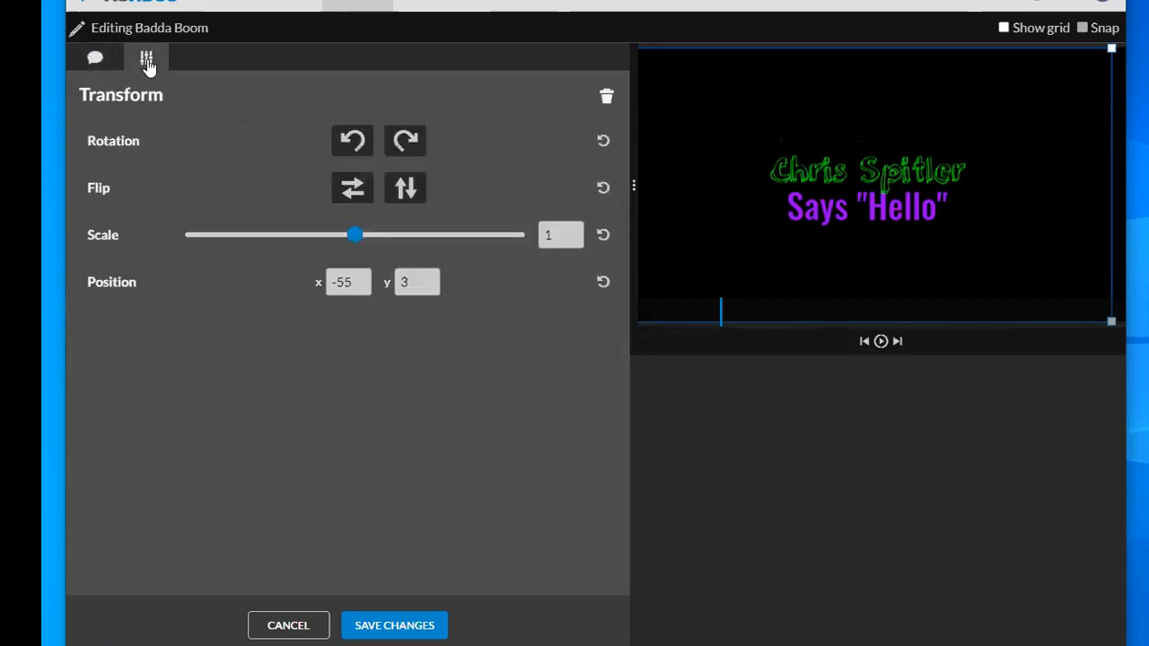
Try rotating the title and rotate it back, scale it to 1.56, reposition it to about x -534, y -334 and save the changes.
click(405, 146)
click(353, 143)
drag(355, 234, 482, 236)
mouse_move(386, 247)
mouse_down()
mouse_move(262, 239)
mouse_move(393, 249)
mouse_move(378, 253)
mouse_up()
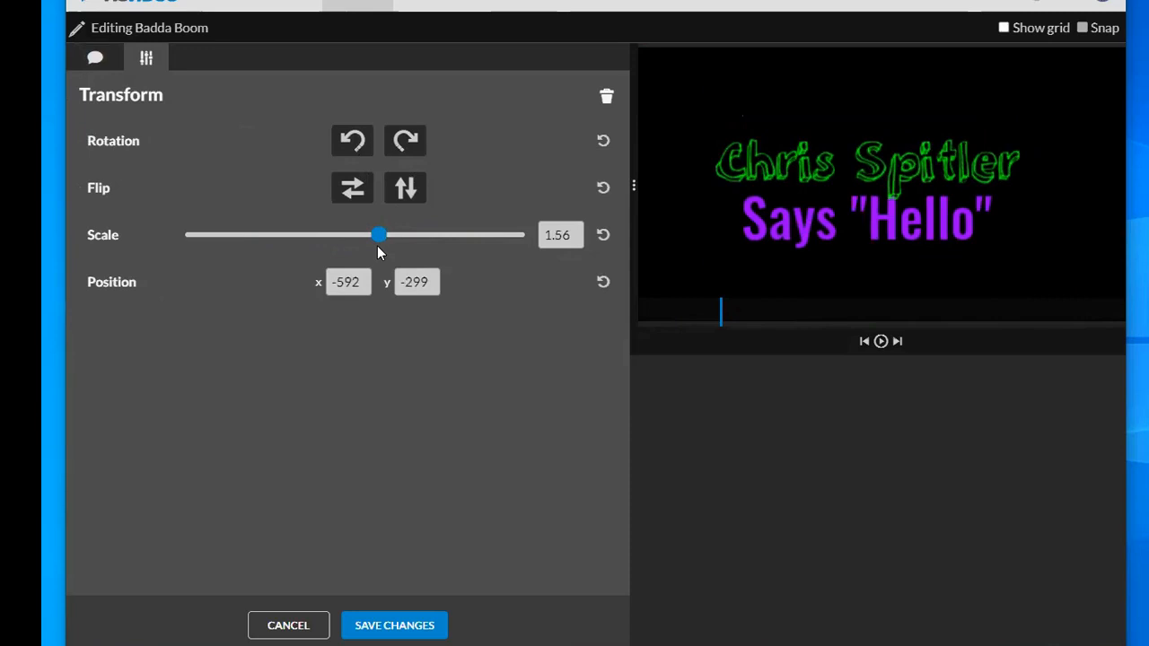
drag(849, 234, 880, 231)
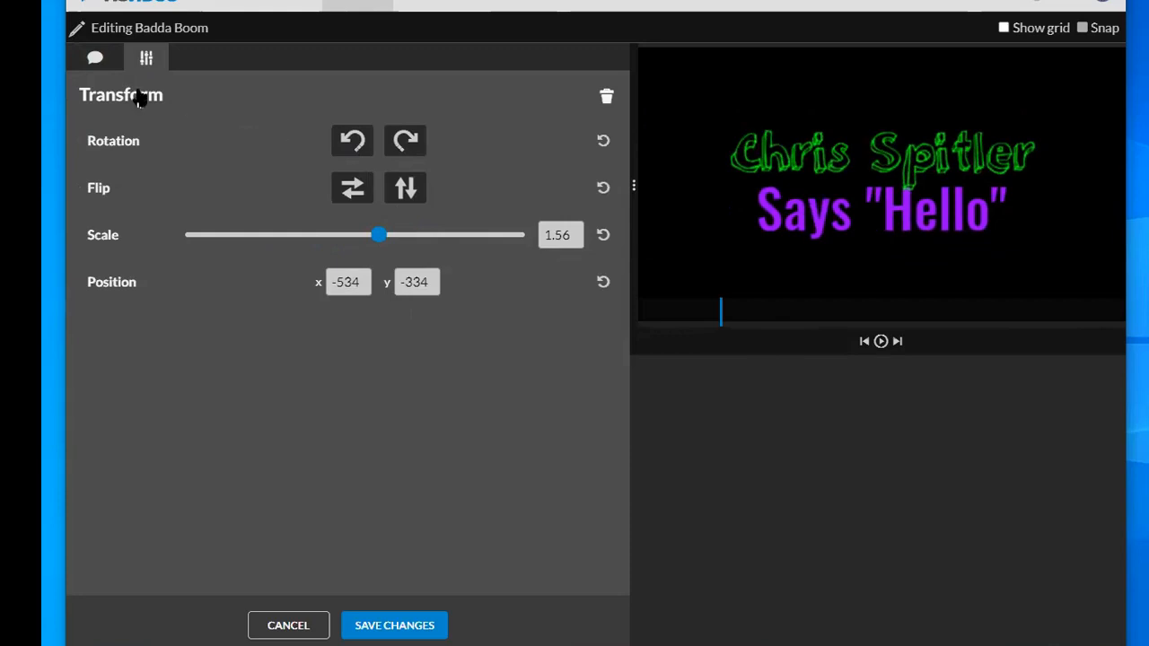
click(94, 59)
click(145, 61)
click(95, 59)
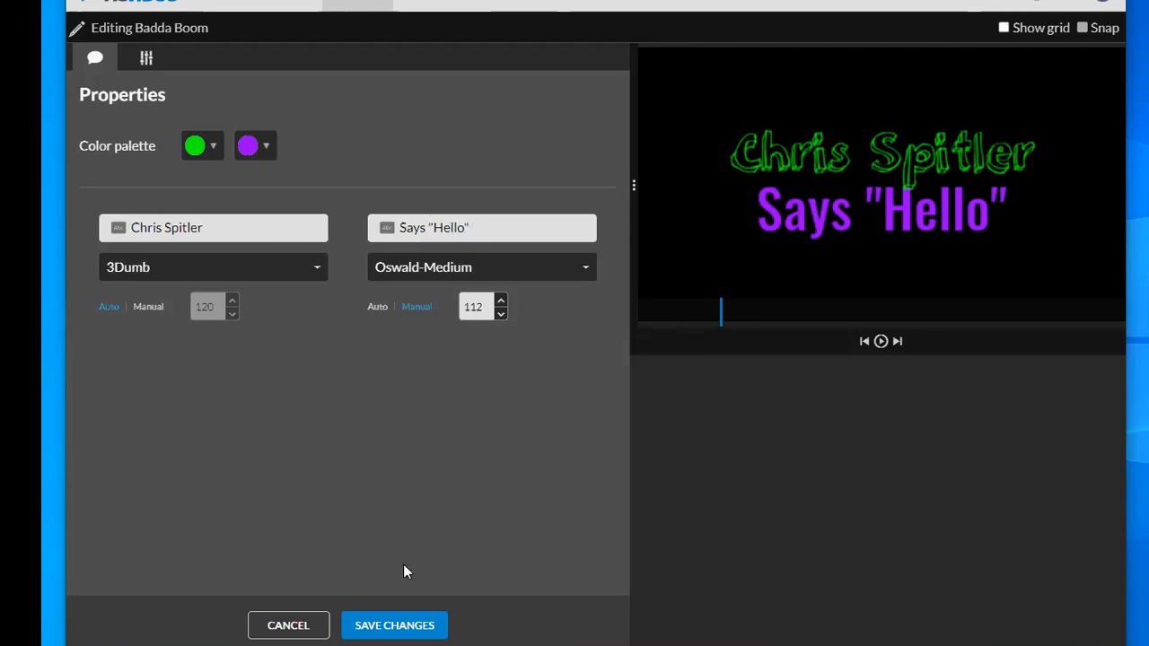
click(395, 625)
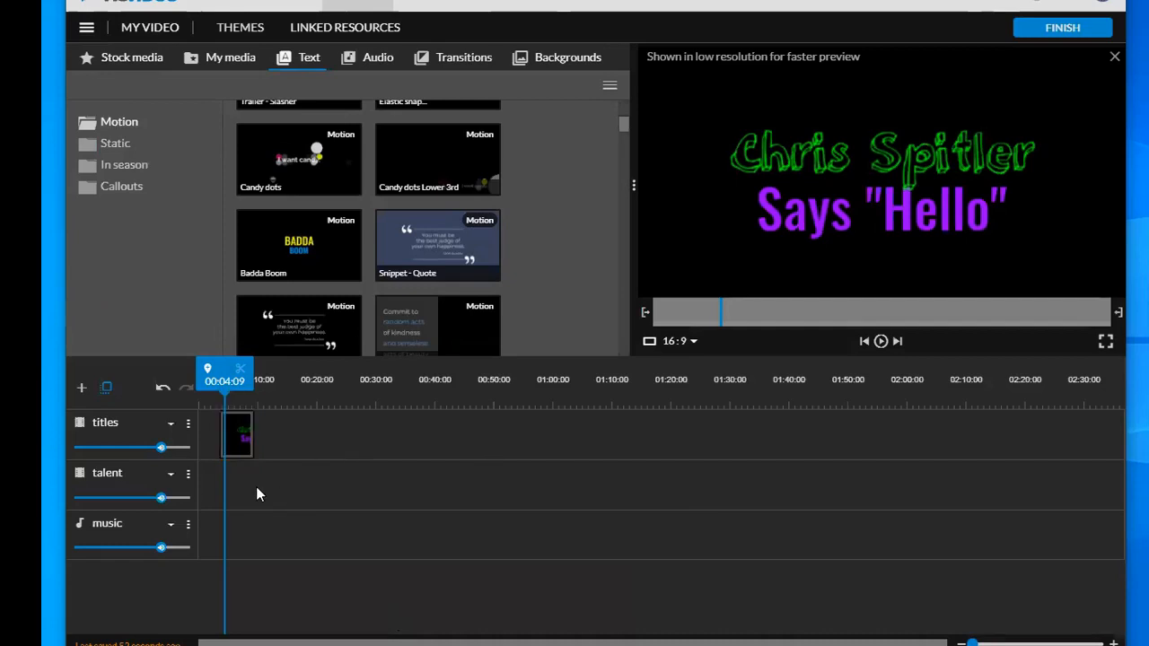
Extend the end of the Badda Boom title clip on the titles track to about 00:20:04.
click(241, 438)
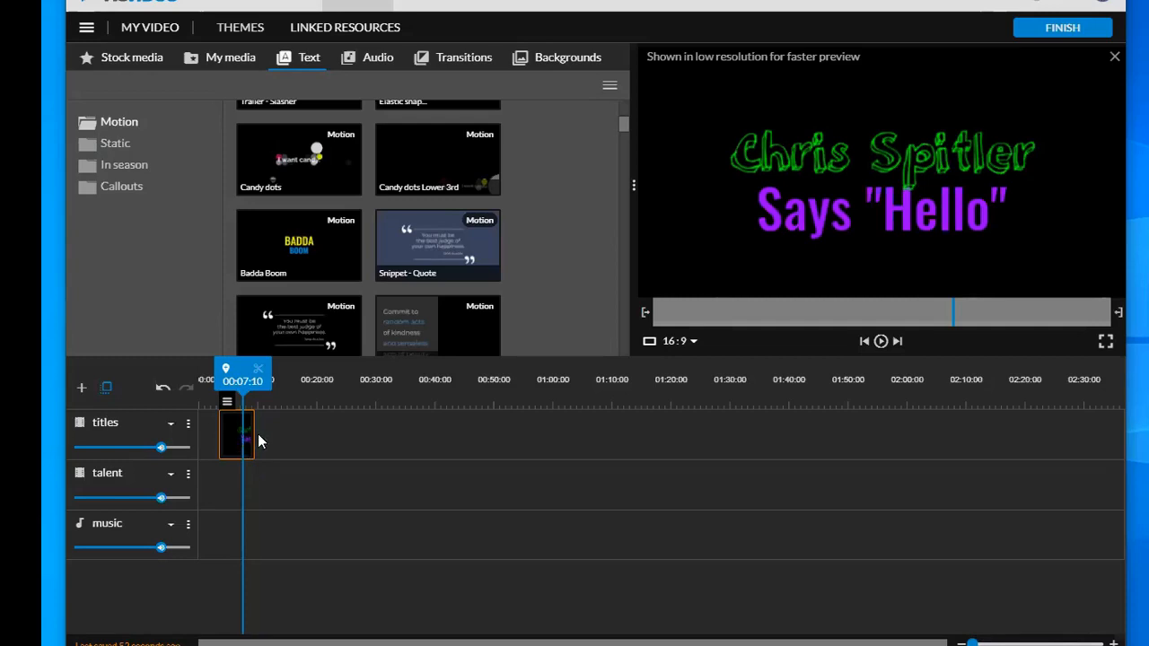
mouse_move(236, 366)
mouse_down()
mouse_move(254, 369)
mouse_move(208, 388)
mouse_move(248, 383)
mouse_move(216, 385)
mouse_up()
click(241, 435)
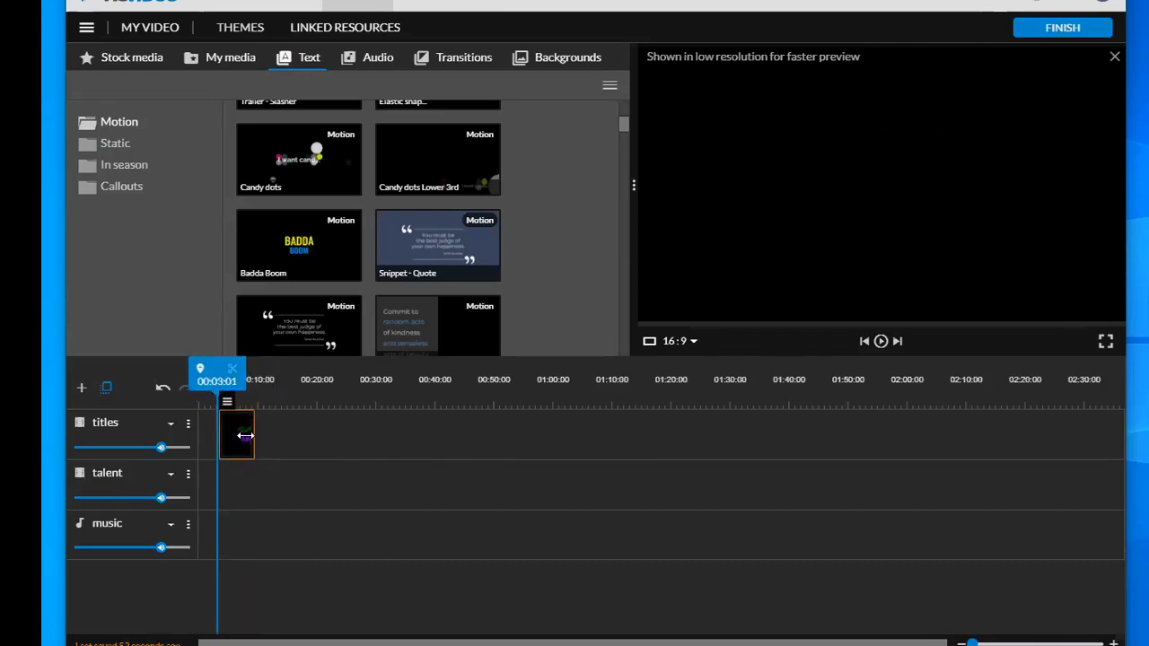
drag(248, 431, 314, 422)
Preview the lengthened title from about 00:02:02 and return the playhead to before the clip.
drag(318, 381, 211, 381)
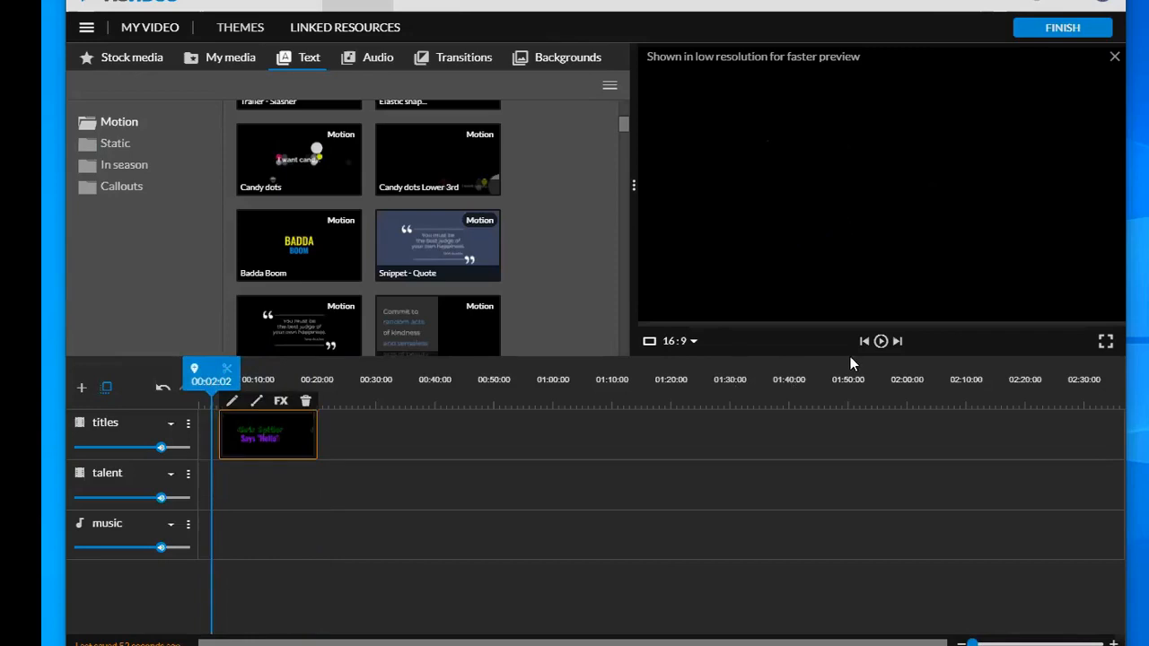
click(881, 346)
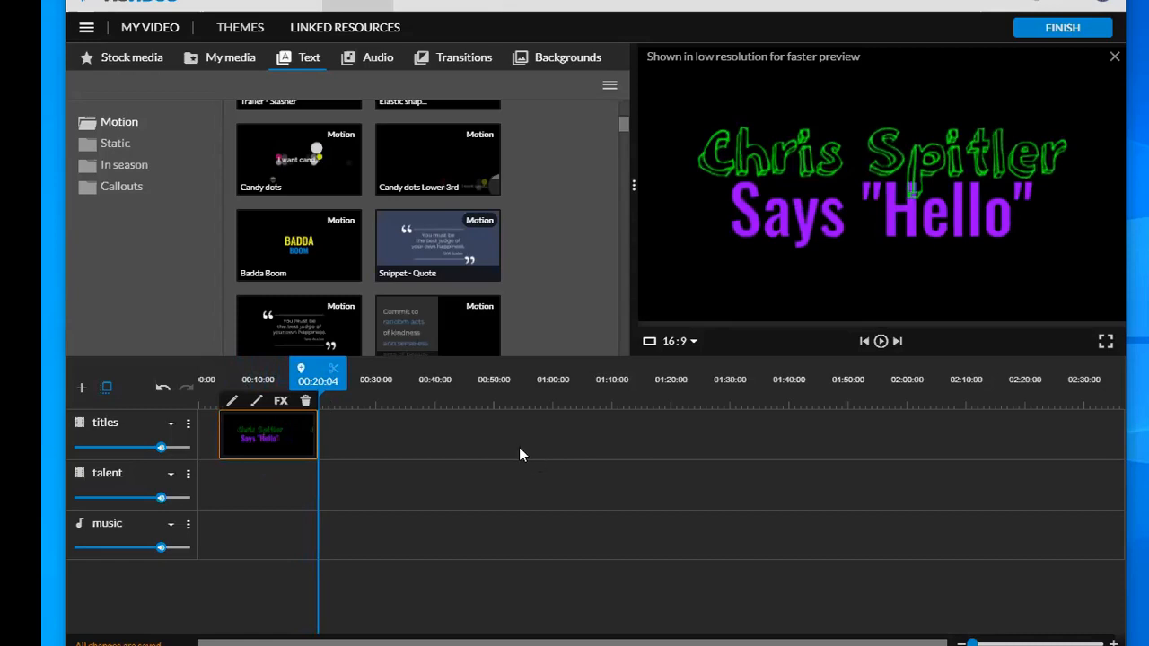
drag(313, 380, 397, 450)
drag(318, 381, 212, 381)
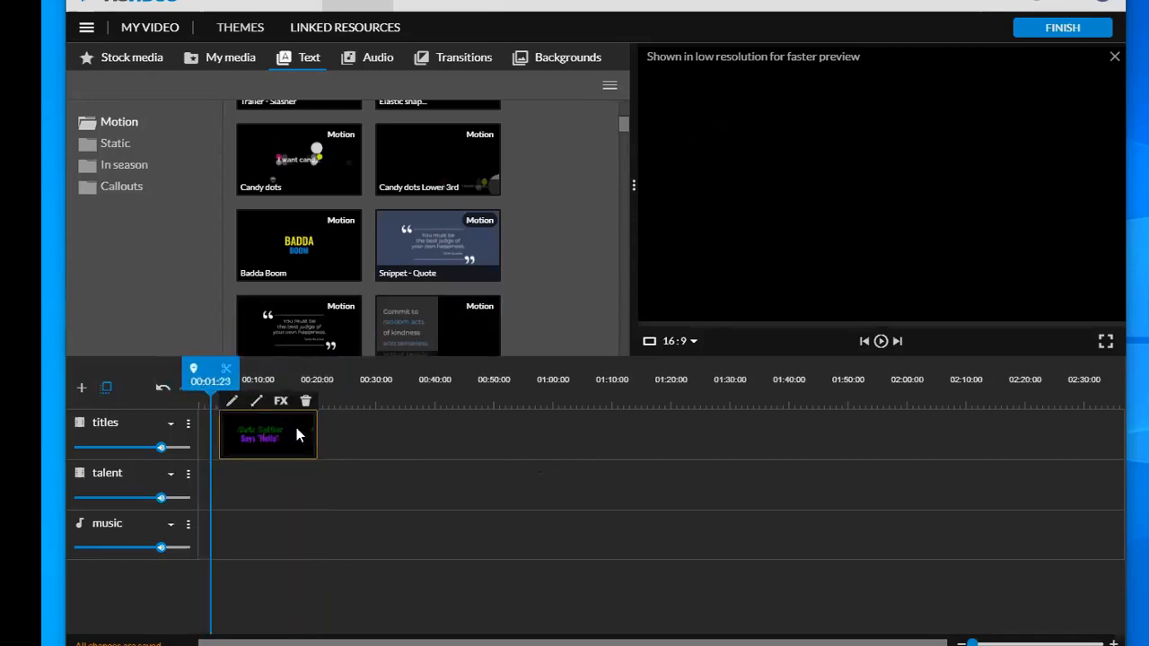
Place the webcam recording from the project media on the talent track, starting where the title clip ends.
click(226, 67)
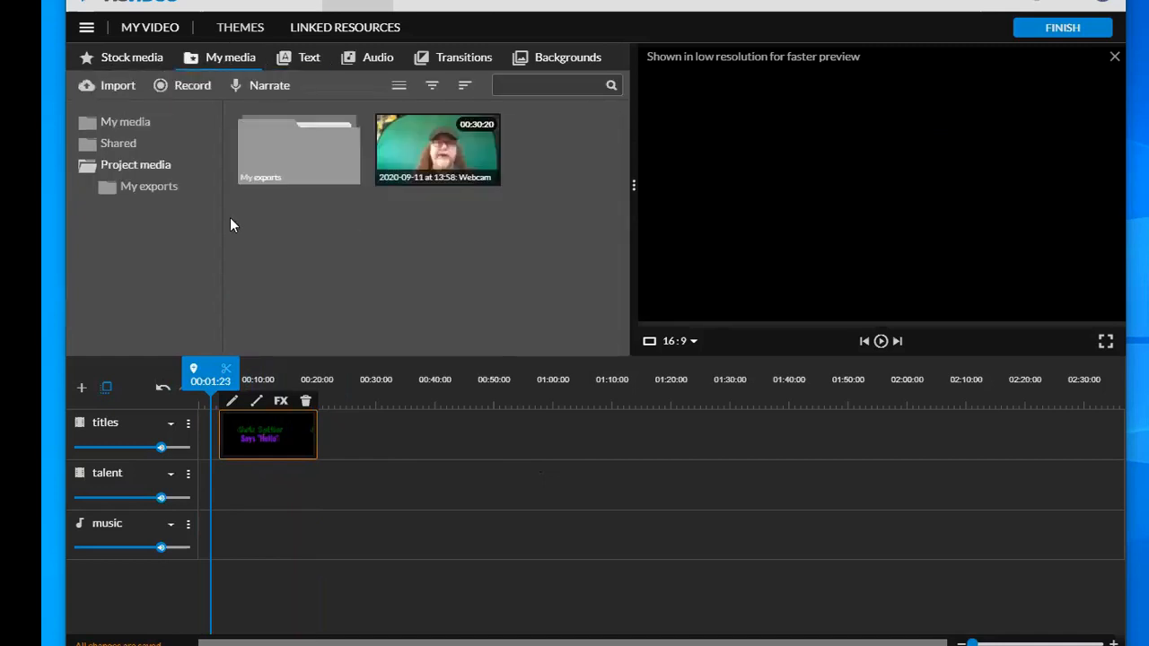
click(151, 166)
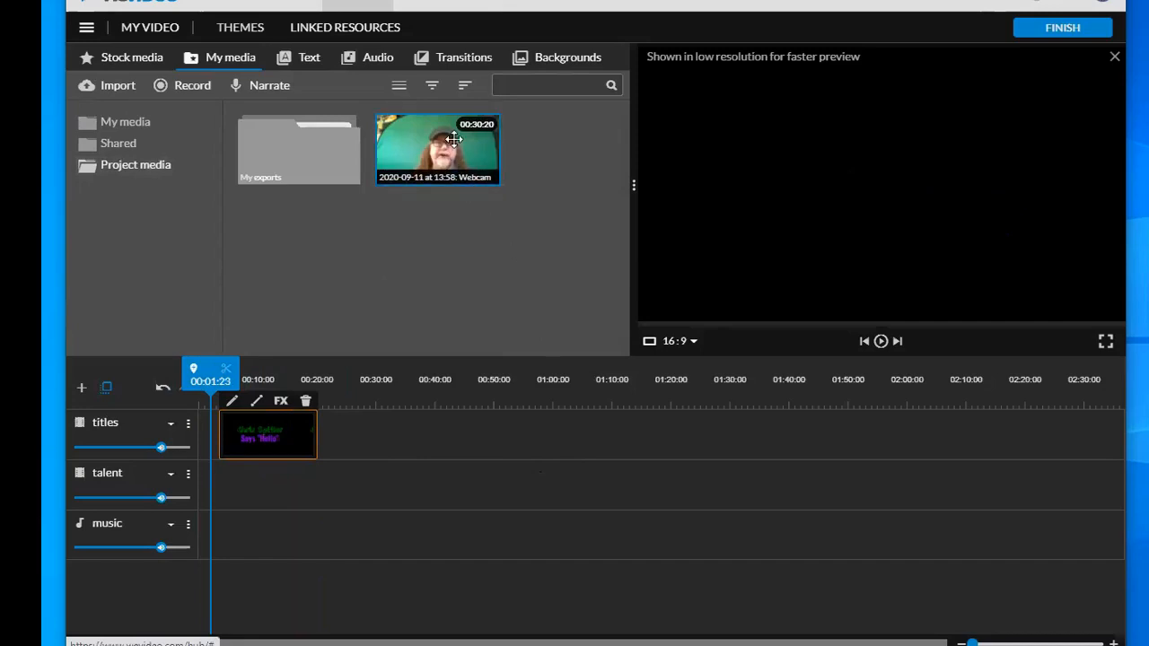
drag(454, 139, 339, 510)
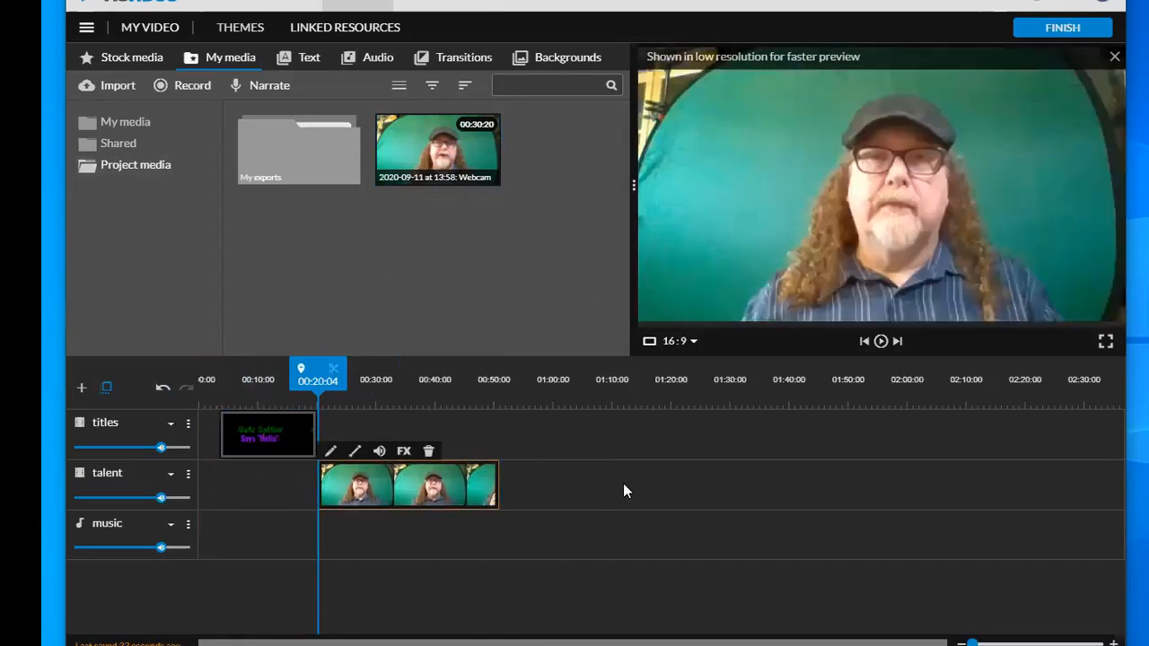
Test timeline snapping by moving the webcam clip against the title's end and toggling snapping off and on.
drag(328, 396, 269, 396)
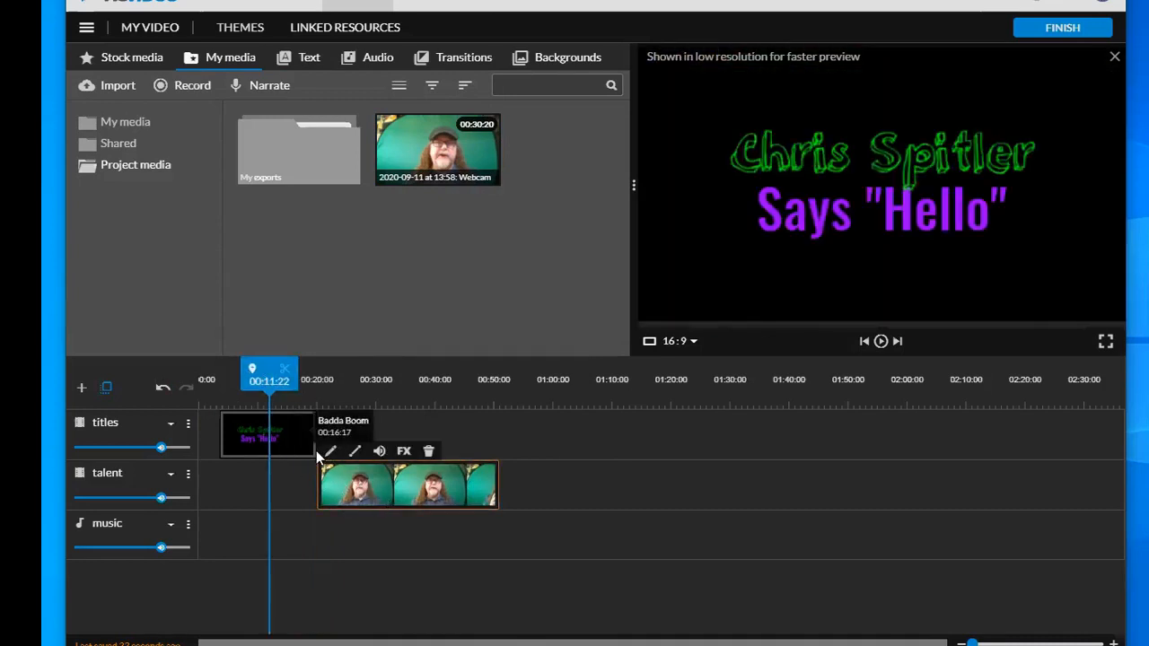
mouse_move(384, 486)
mouse_down()
mouse_move(479, 486)
mouse_move(386, 486)
mouse_up()
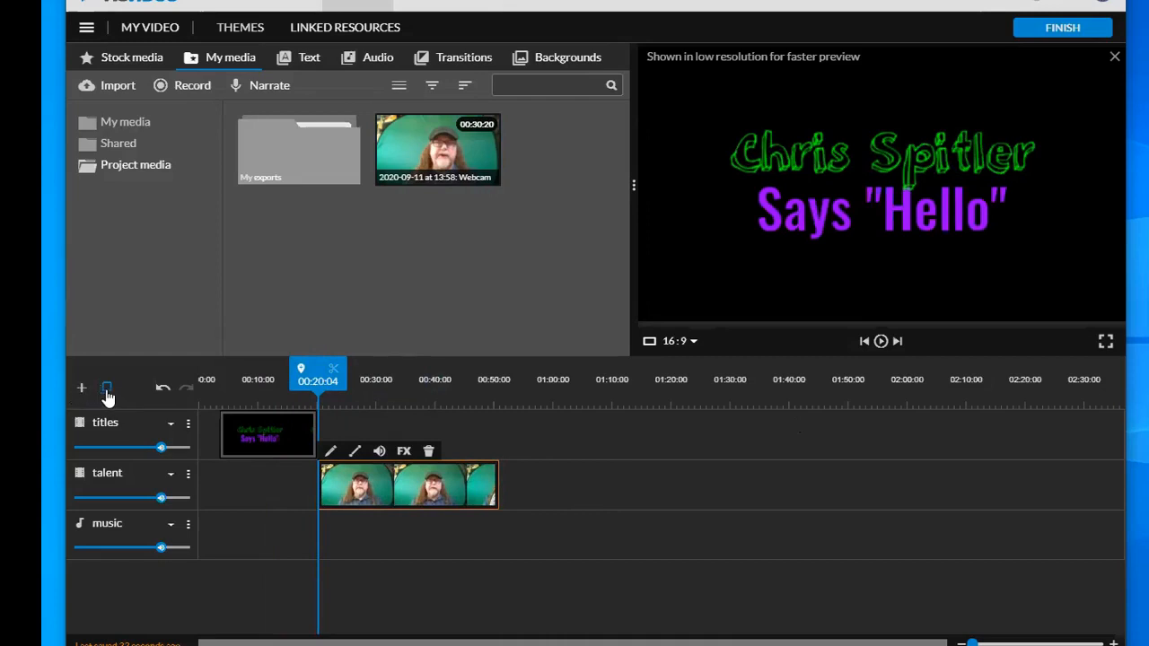
click(106, 391)
click(105, 391)
mouse_move(406, 486)
mouse_down()
mouse_move(495, 486)
mouse_move(404, 488)
mouse_up()
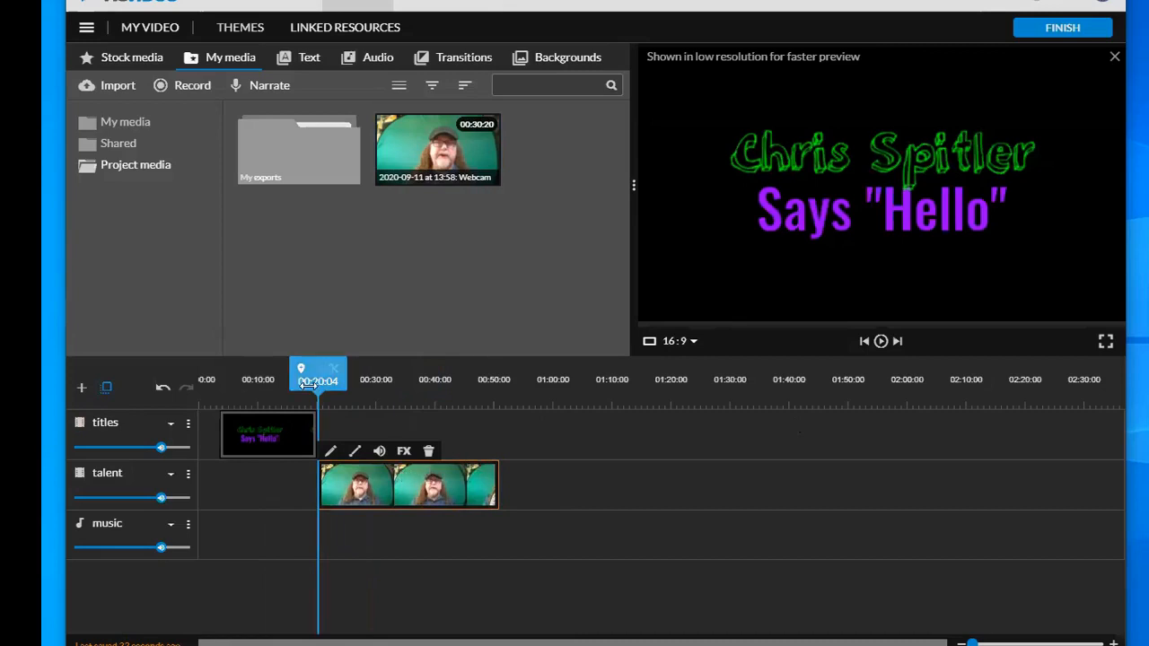
Paste a copy of the opening title on the titles track at the webcam clip's end, 00:50:24, deleting it once and pasting it again.
drag(318, 375, 497, 395)
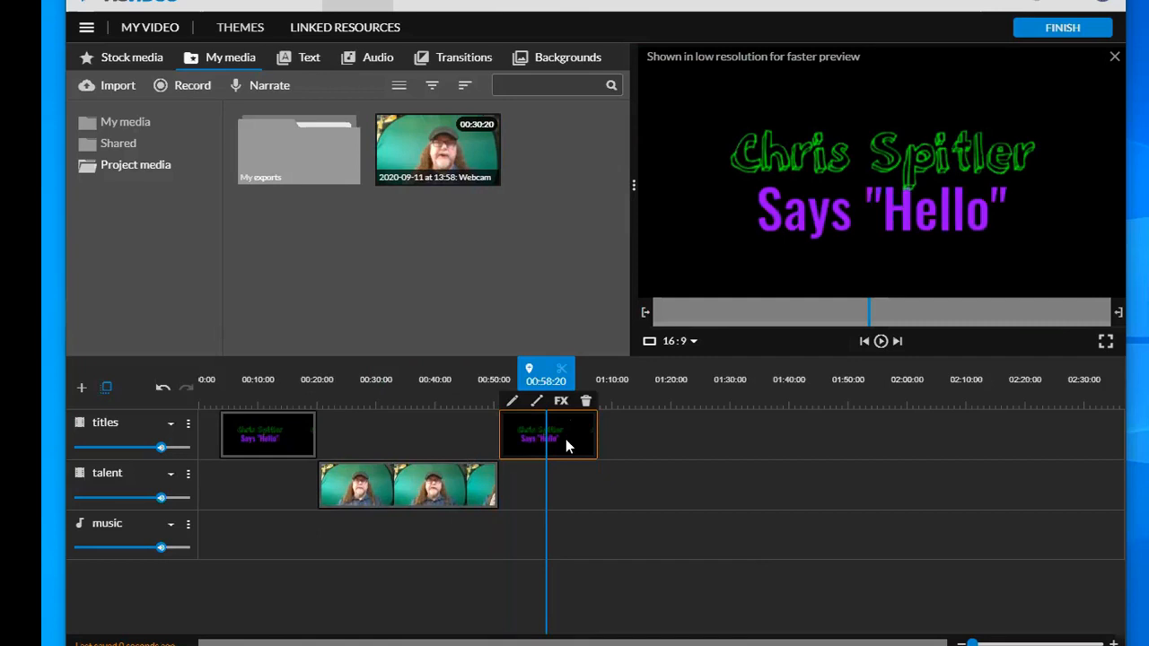
key(Delete)
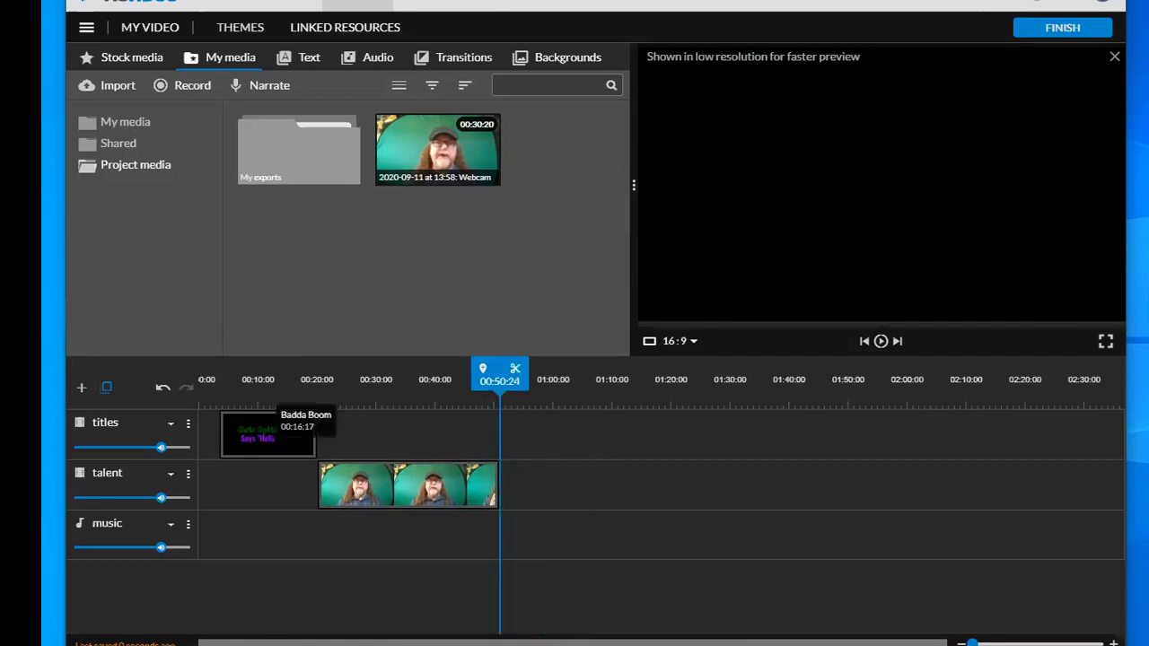
click(276, 426)
mouse_move(276, 375)
mouse_down()
mouse_move(243, 375)
mouse_move(276, 375)
mouse_up()
click(299, 442)
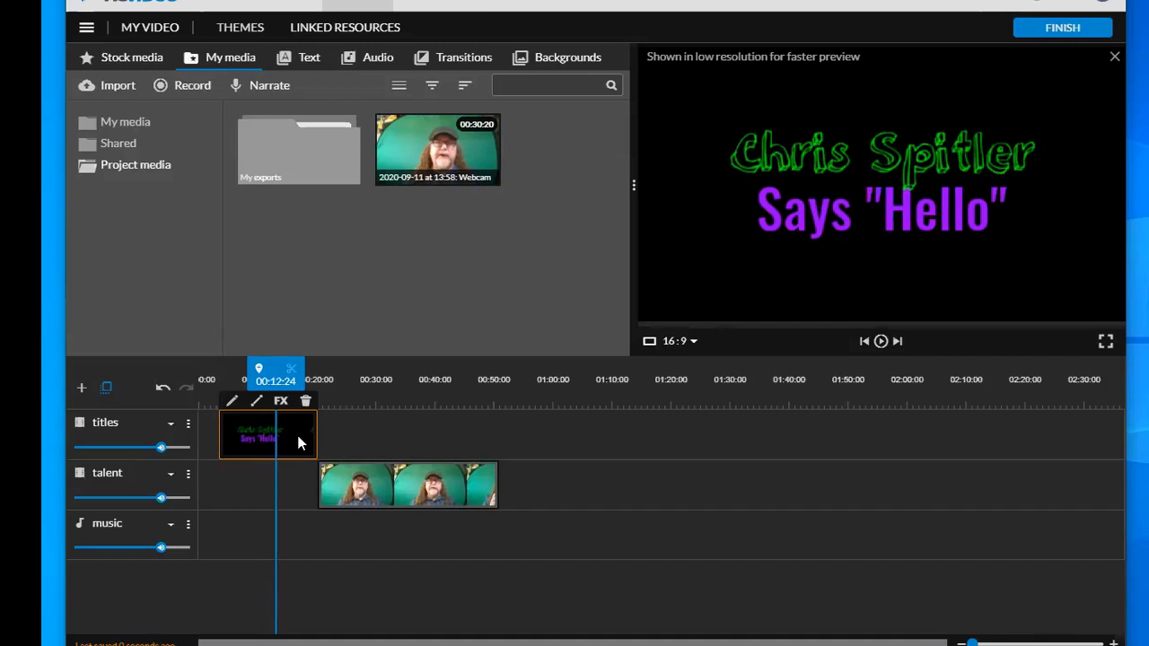
drag(302, 368, 525, 369)
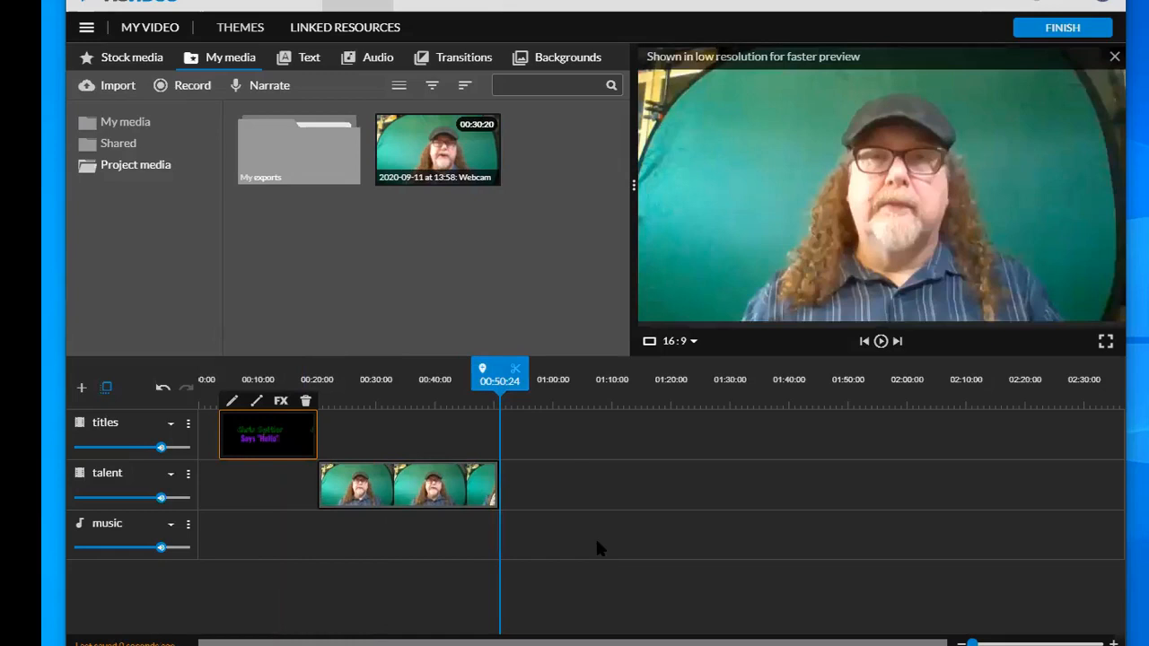
key(ctrl+v)
click(545, 449)
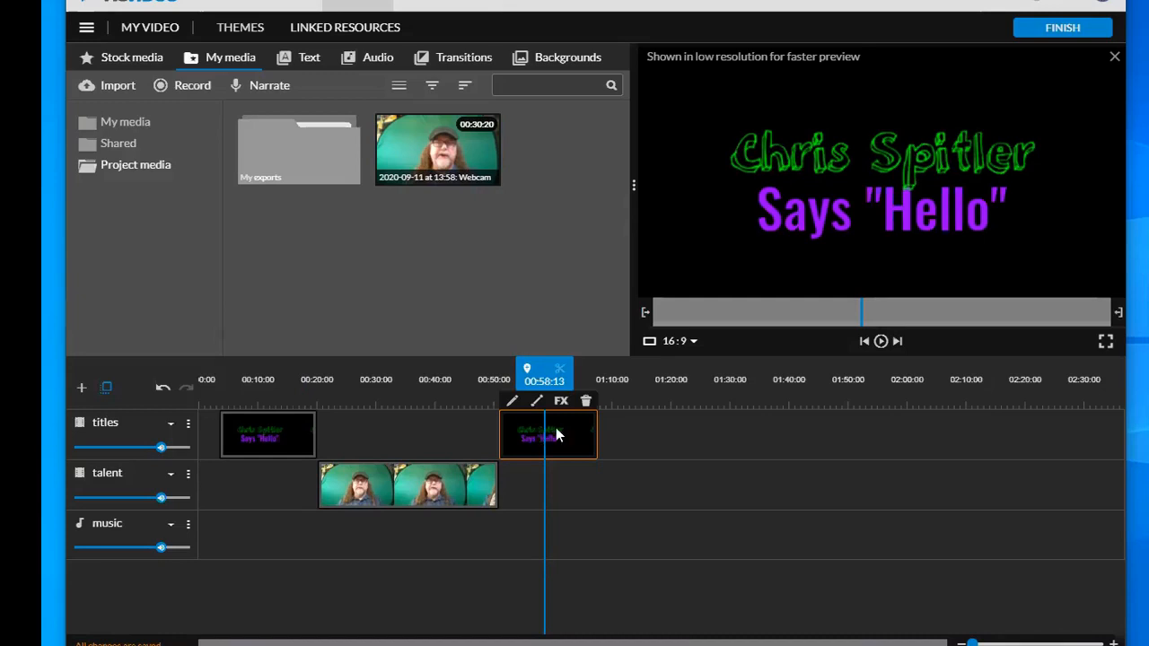
Edit the copied title so its first line reads The and its second line End, and save the changes.
double_click(558, 441)
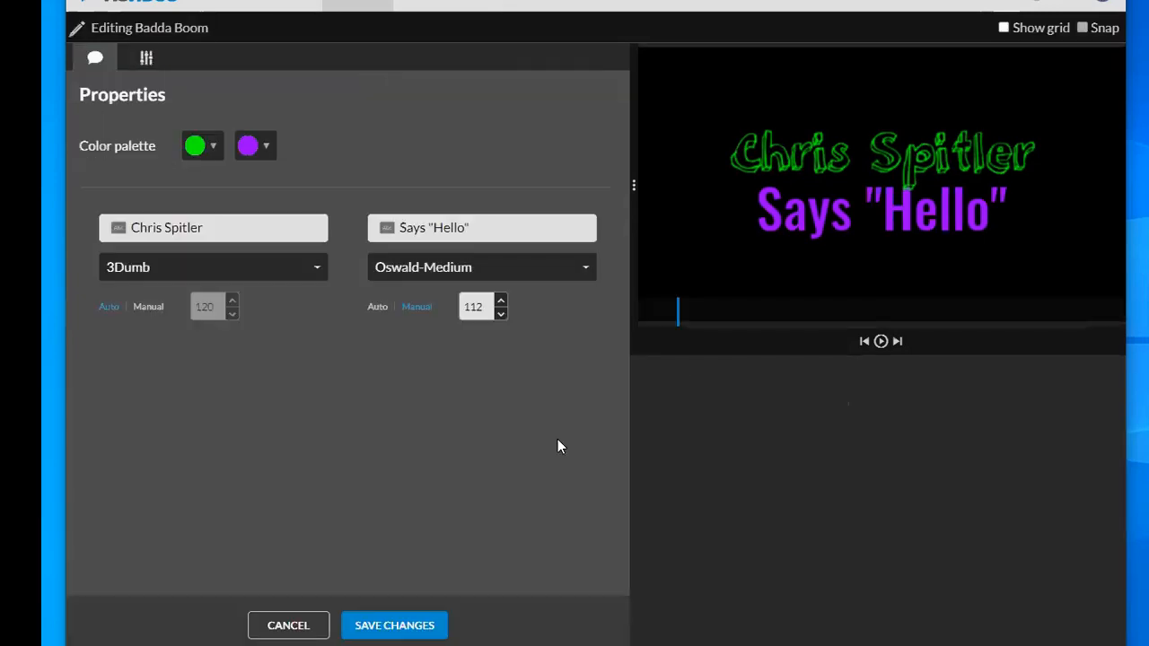
drag(215, 223, 111, 234)
text(The)
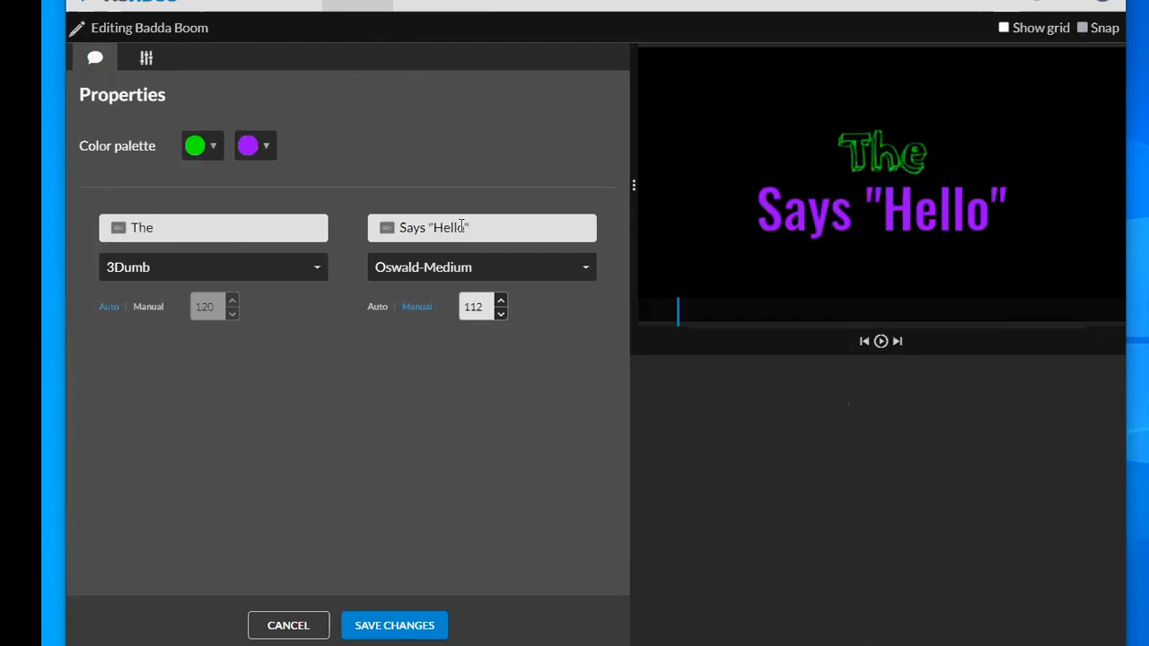
drag(504, 230, 402, 227)
key(BackSpace)
text(End)
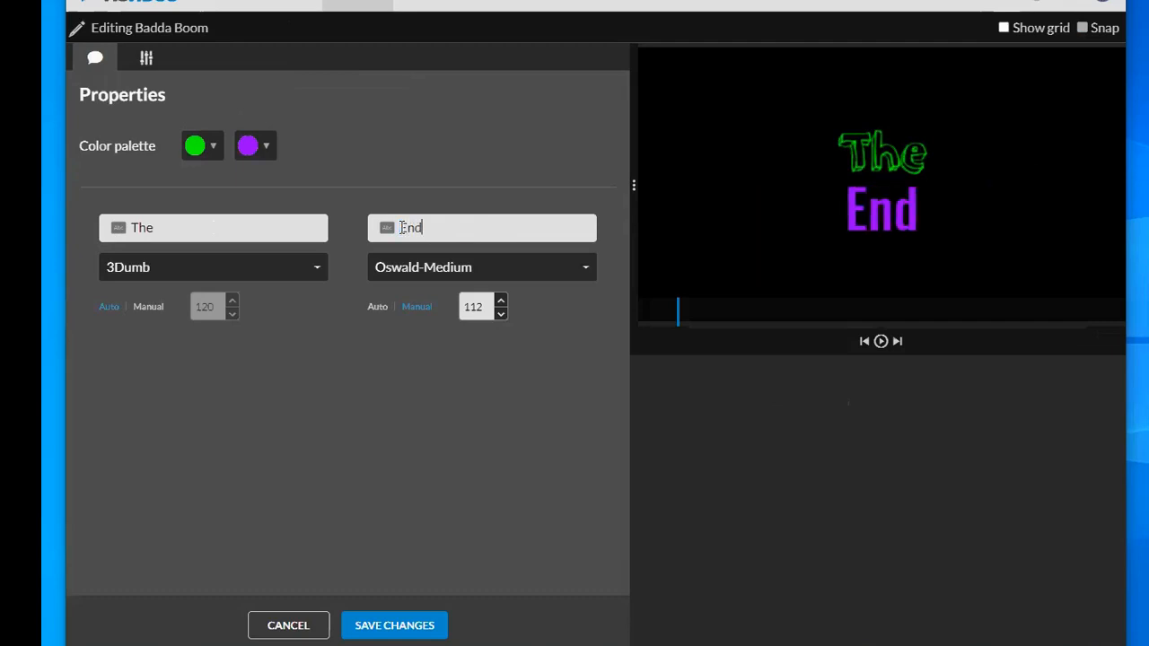
click(404, 627)
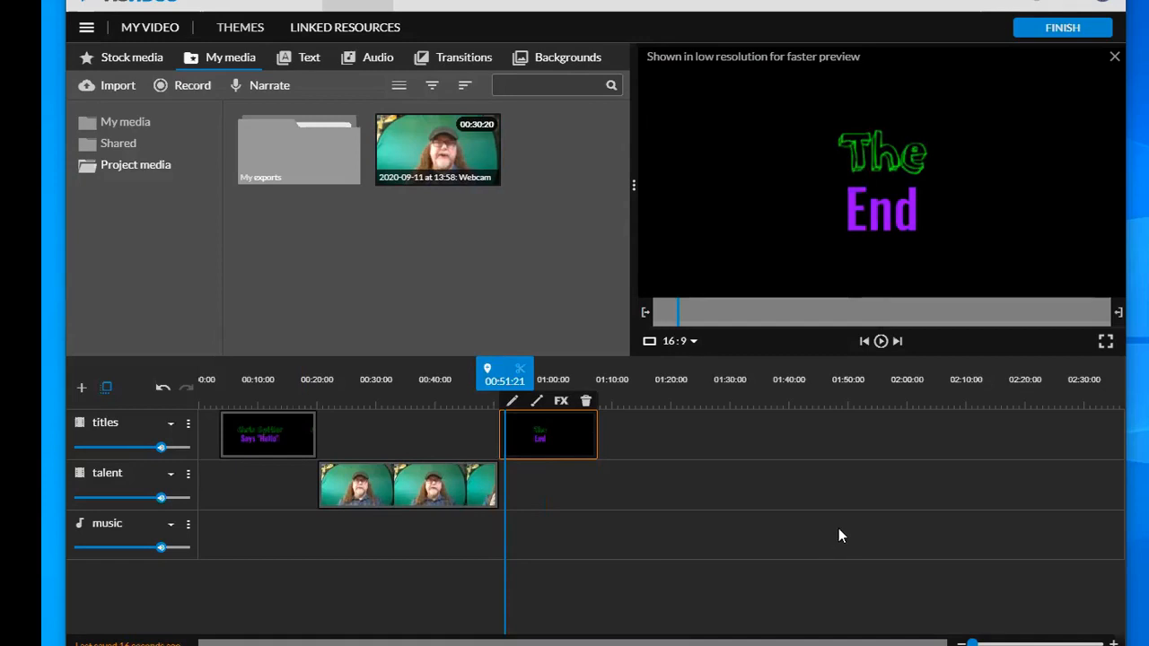
Open the webcam clip on the talent track for editing, set its scale to 1.36 and save the changes.
click(405, 432)
drag(505, 377, 366, 403)
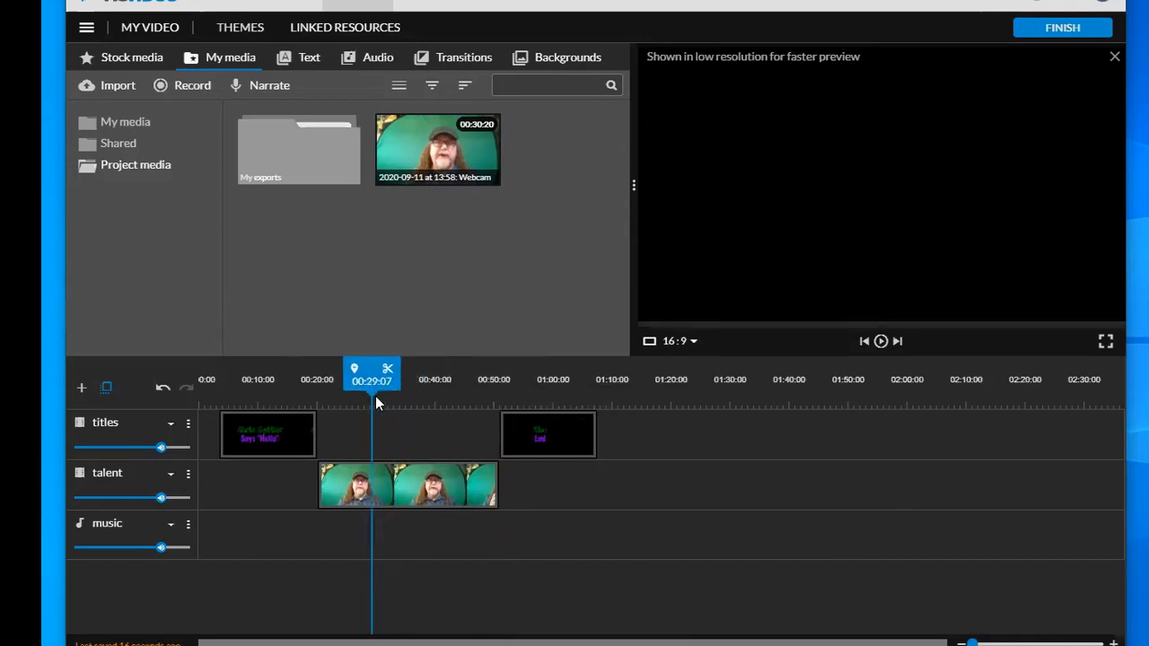
click(375, 494)
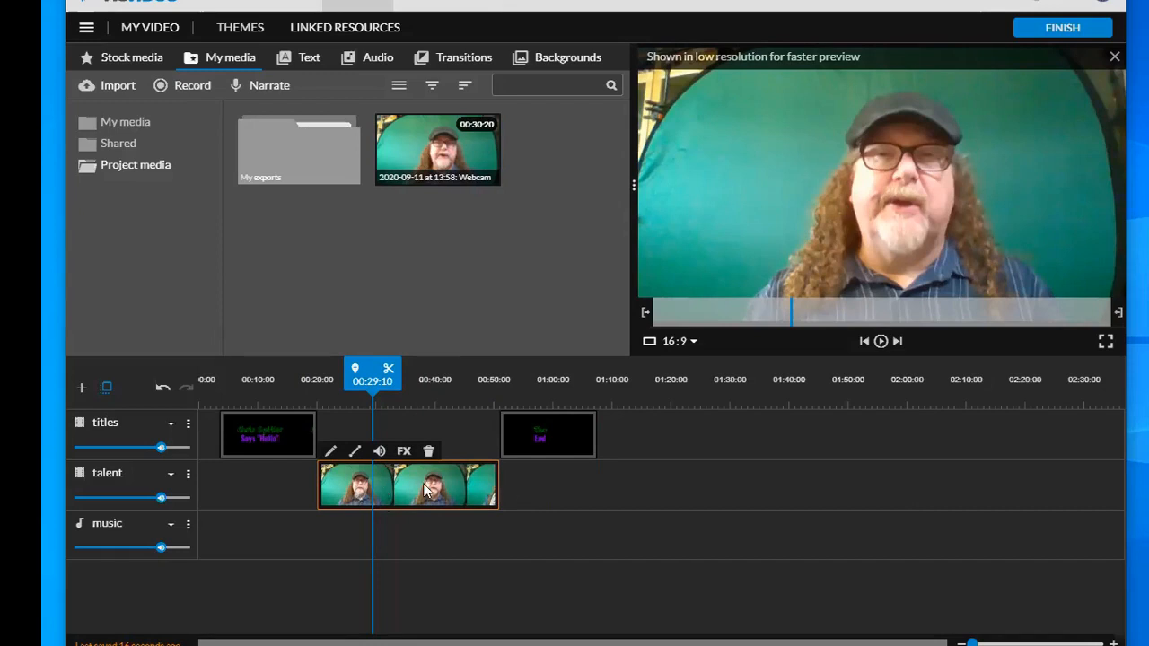
click(331, 452)
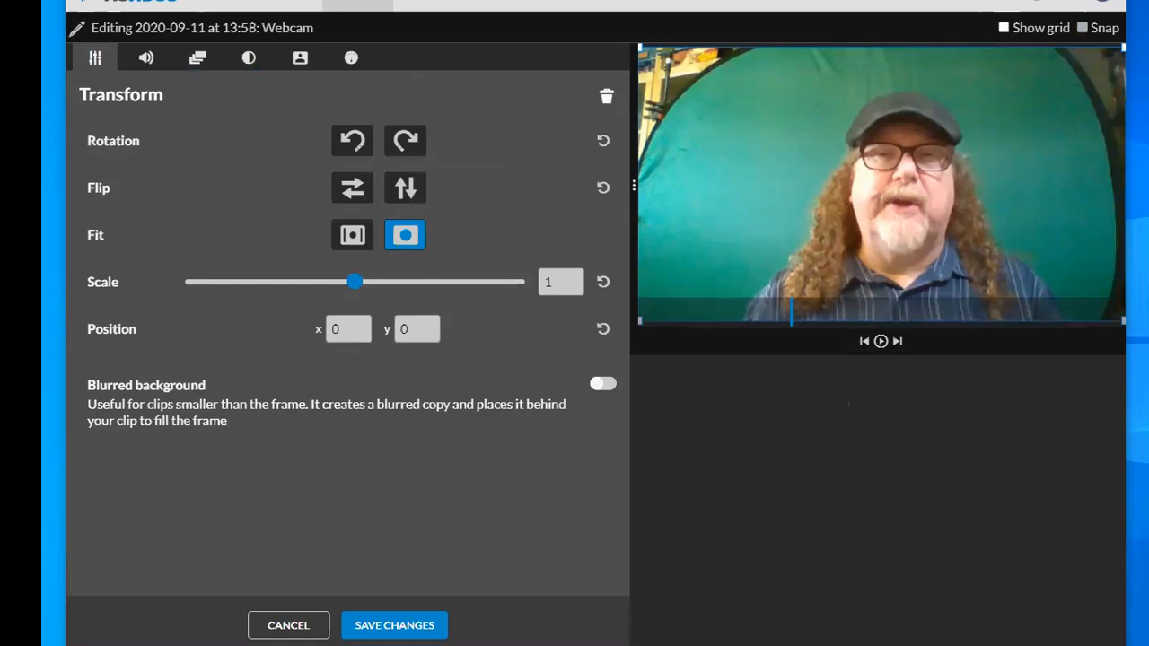
drag(356, 285, 374, 288)
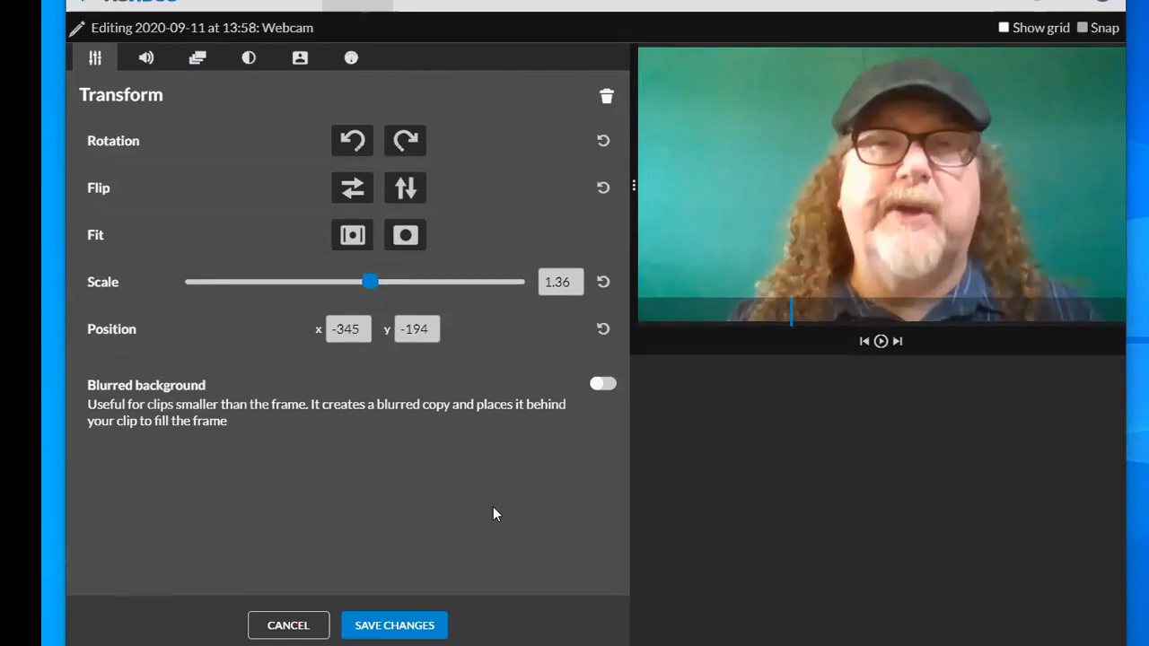
click(393, 624)
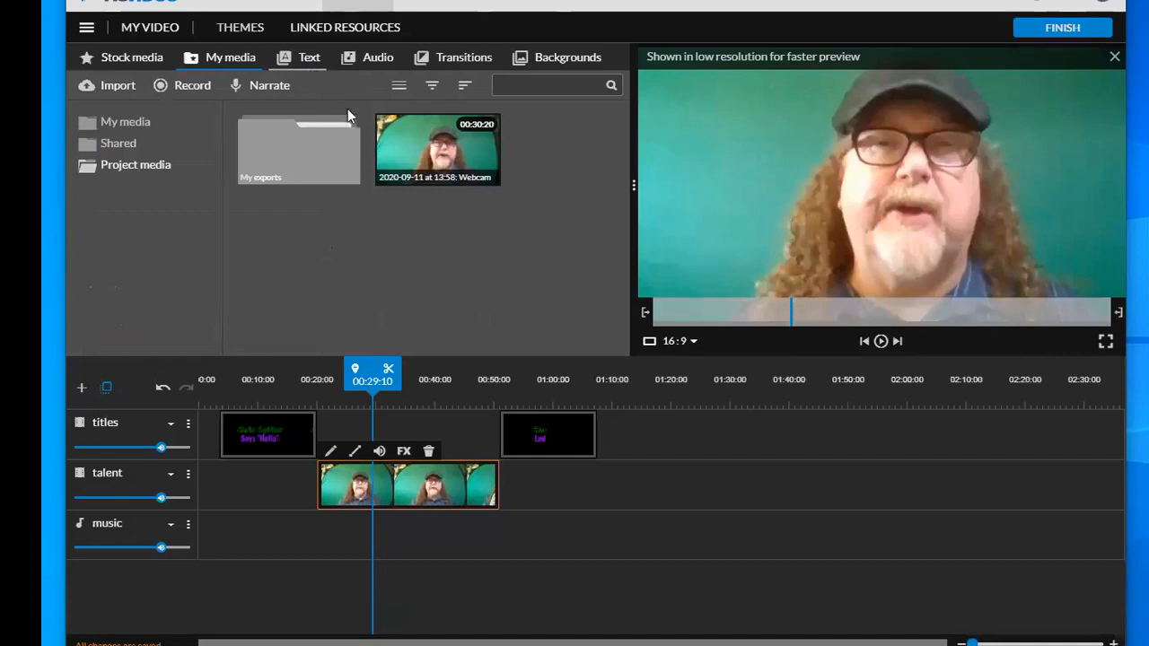
Add the Above the Horizon - Title motion text to the titles track over the webcam clip, ending at 00:36:03.
click(305, 57)
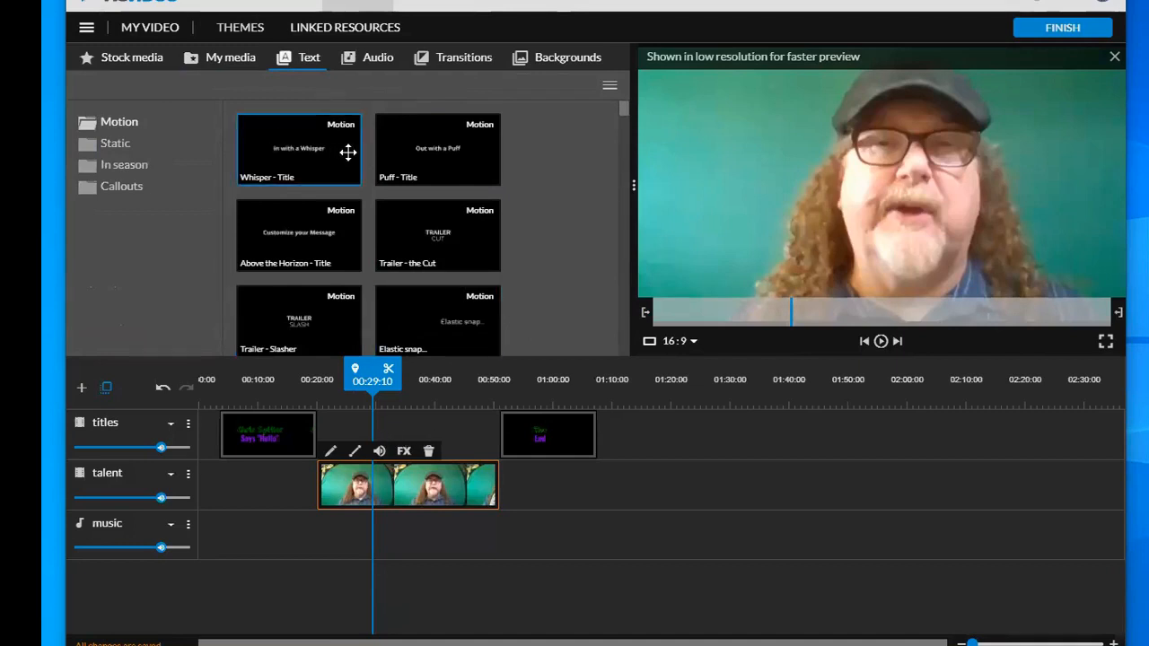
click(300, 235)
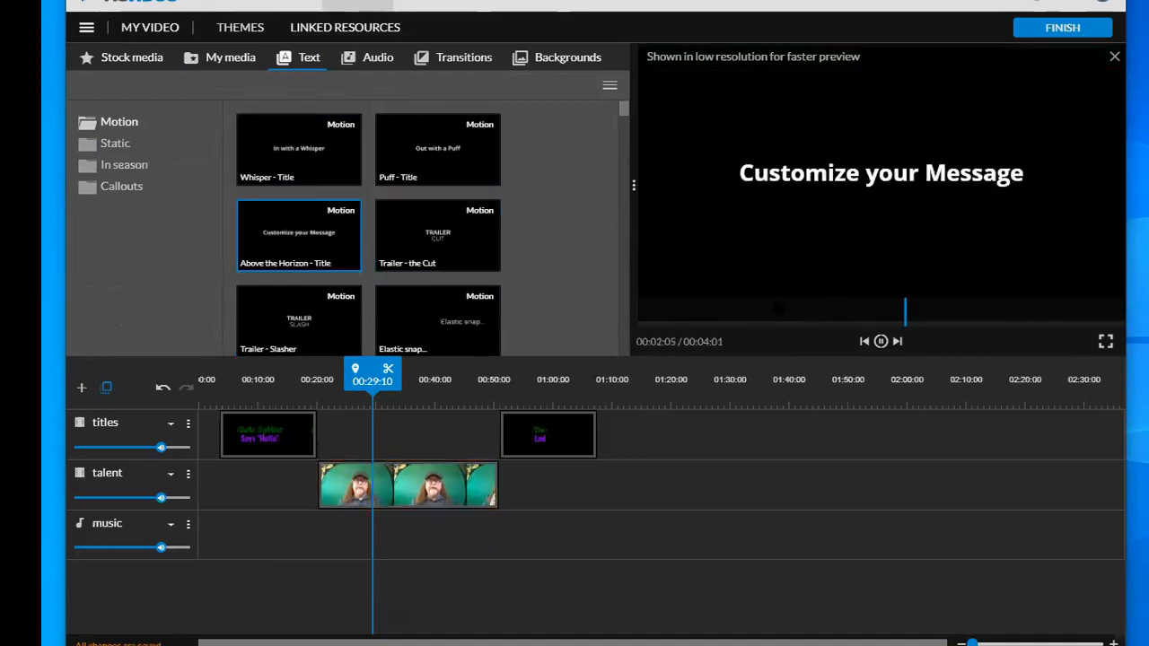
drag(363, 240, 466, 430)
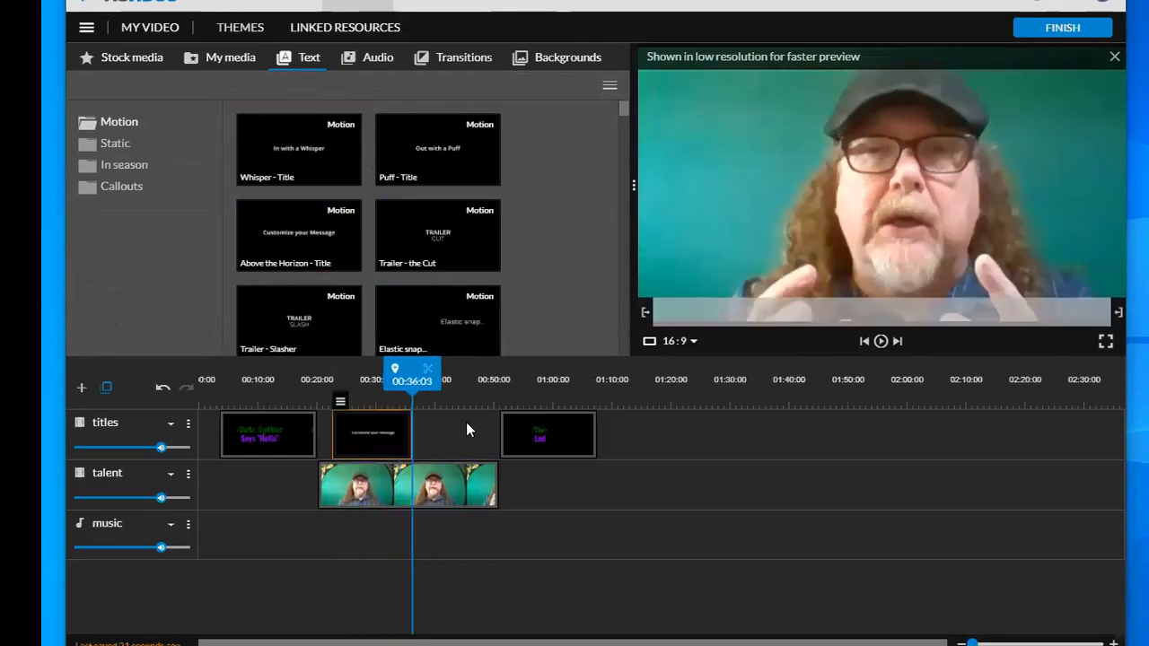
Open the new title for editing, move it down to about x 65, y 504, and replace its text with the presenter's full name.
double_click(372, 437)
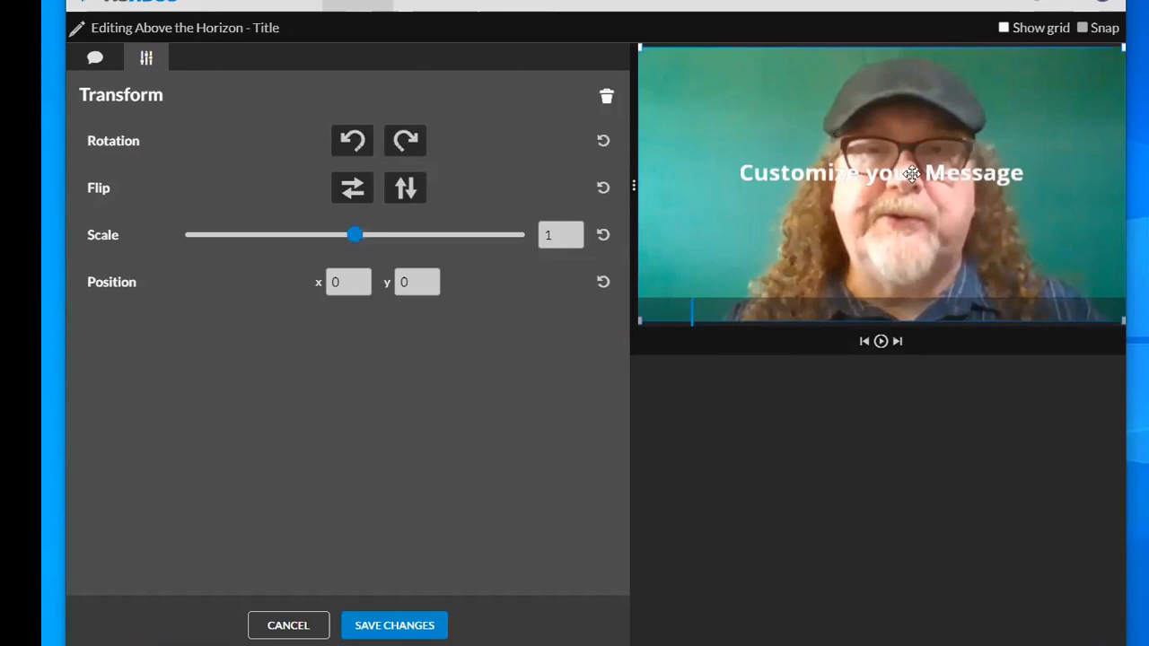
drag(912, 174, 928, 302)
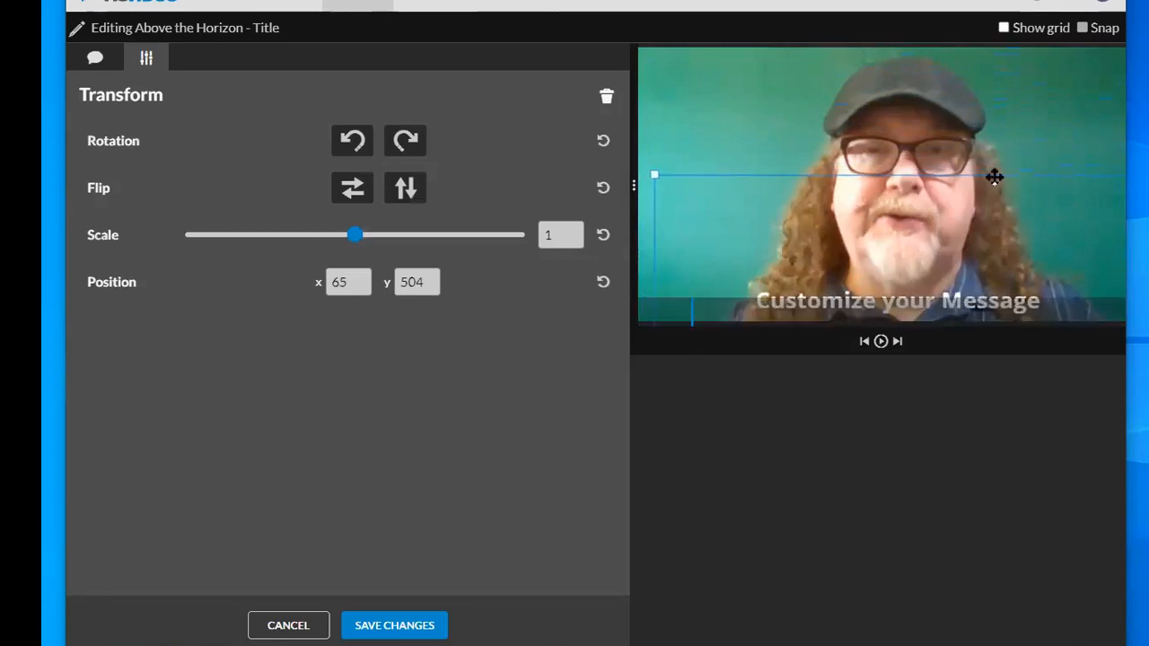
click(96, 57)
click(294, 228)
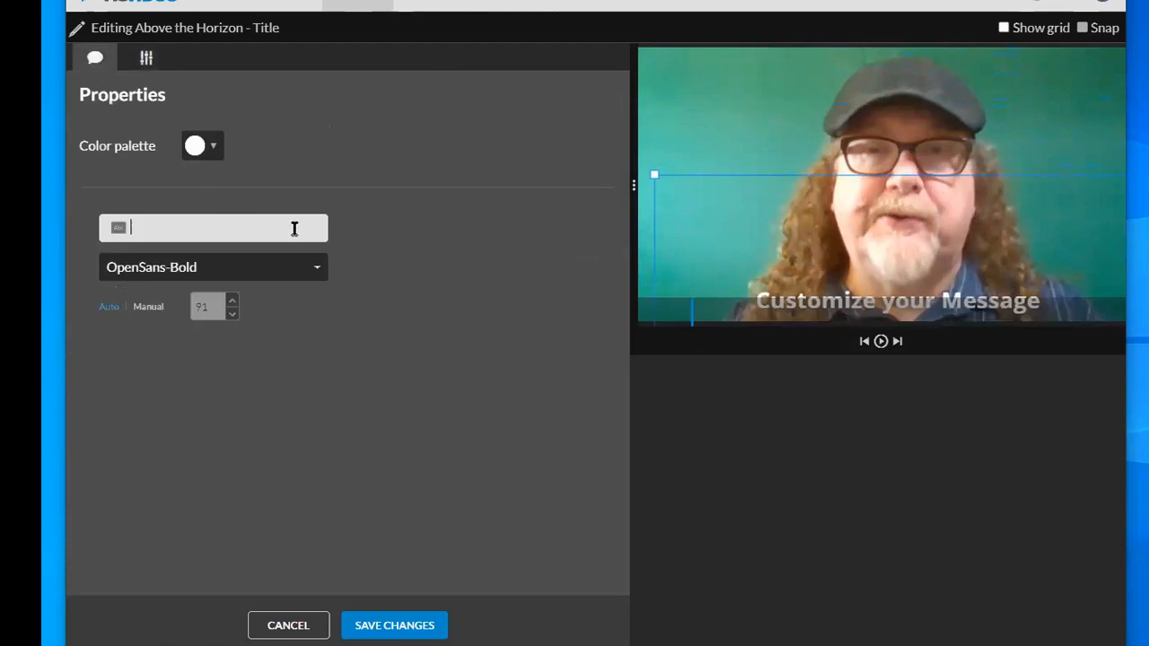
text(Chris Spitler)
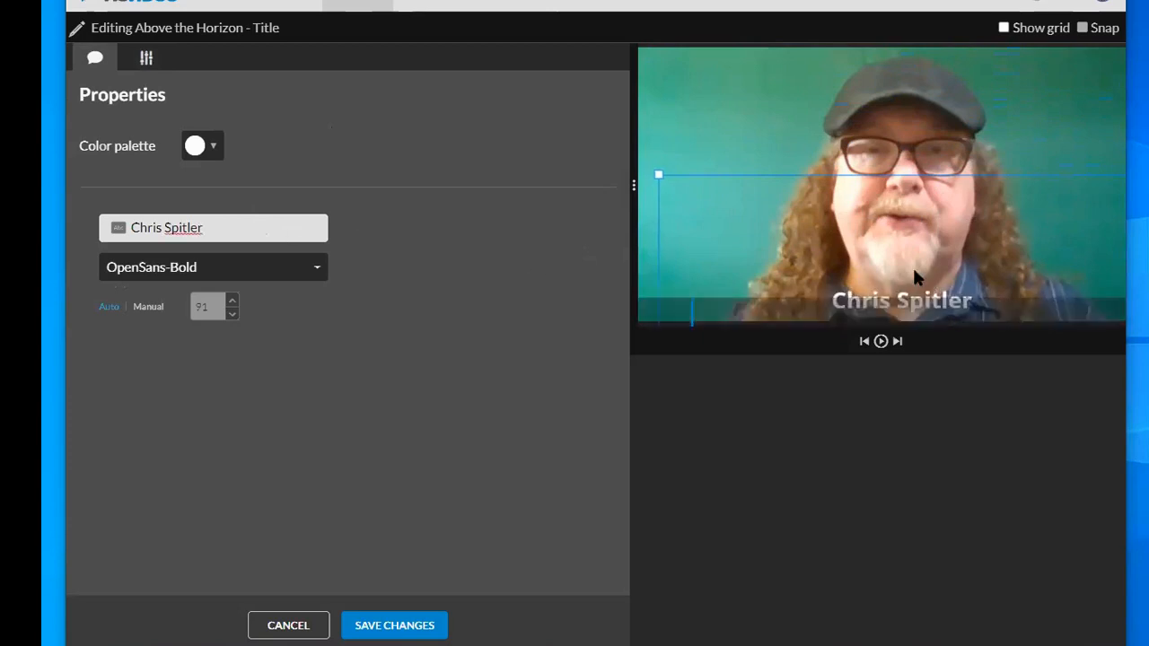
Color the name title bright green and save the changes.
click(215, 148)
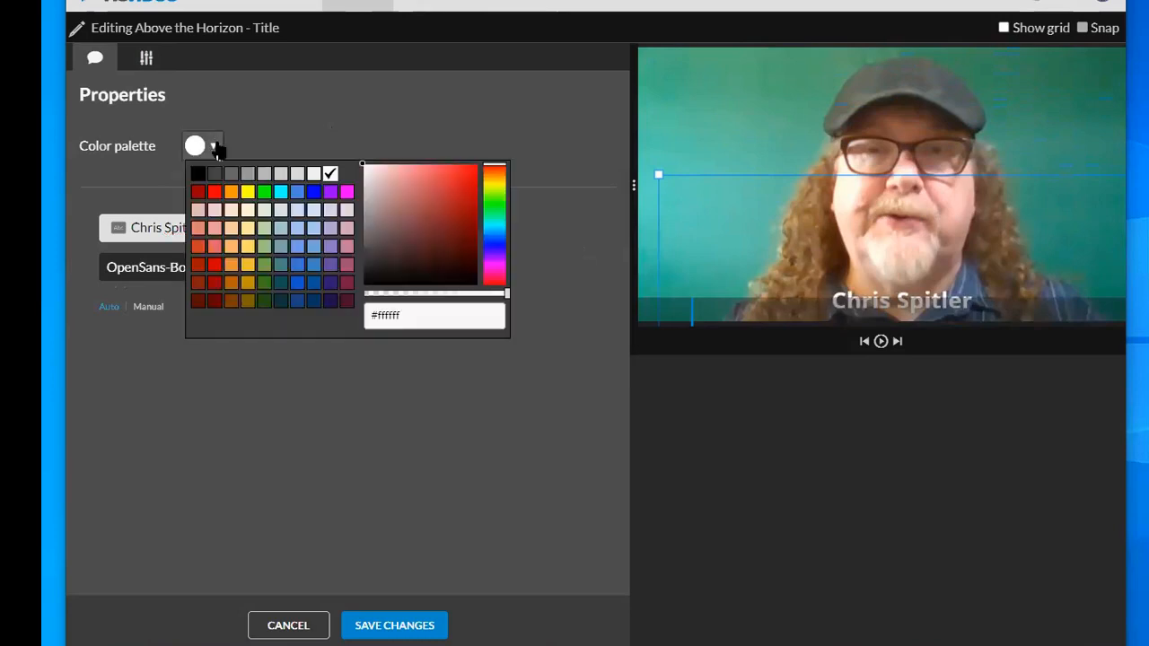
click(264, 198)
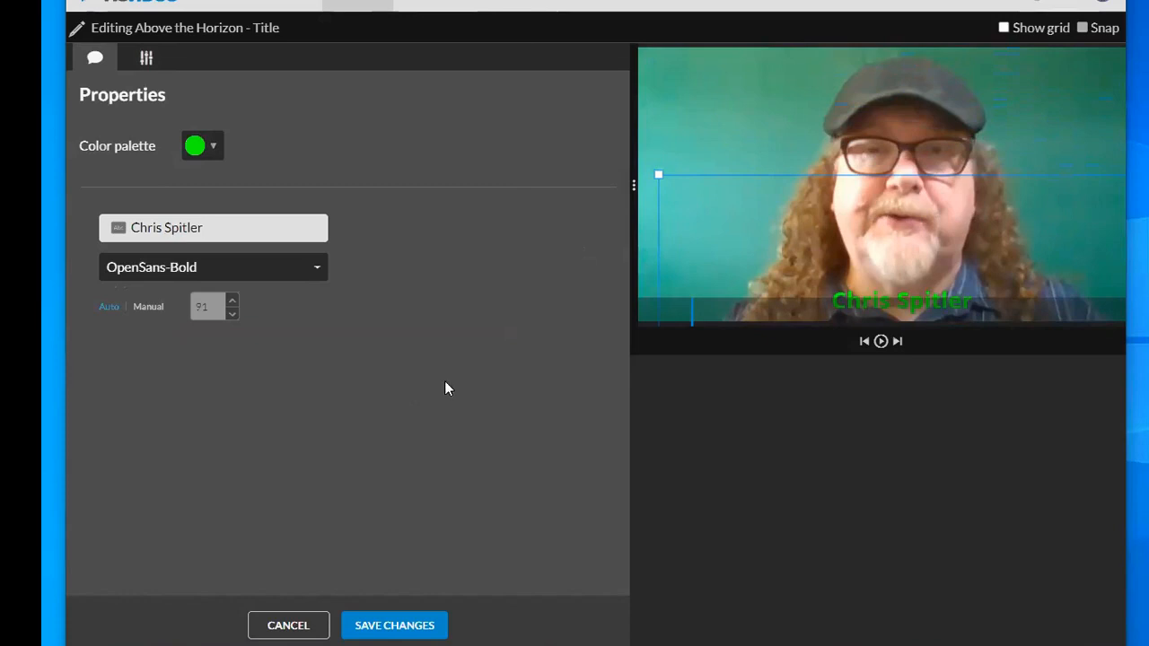
click(395, 626)
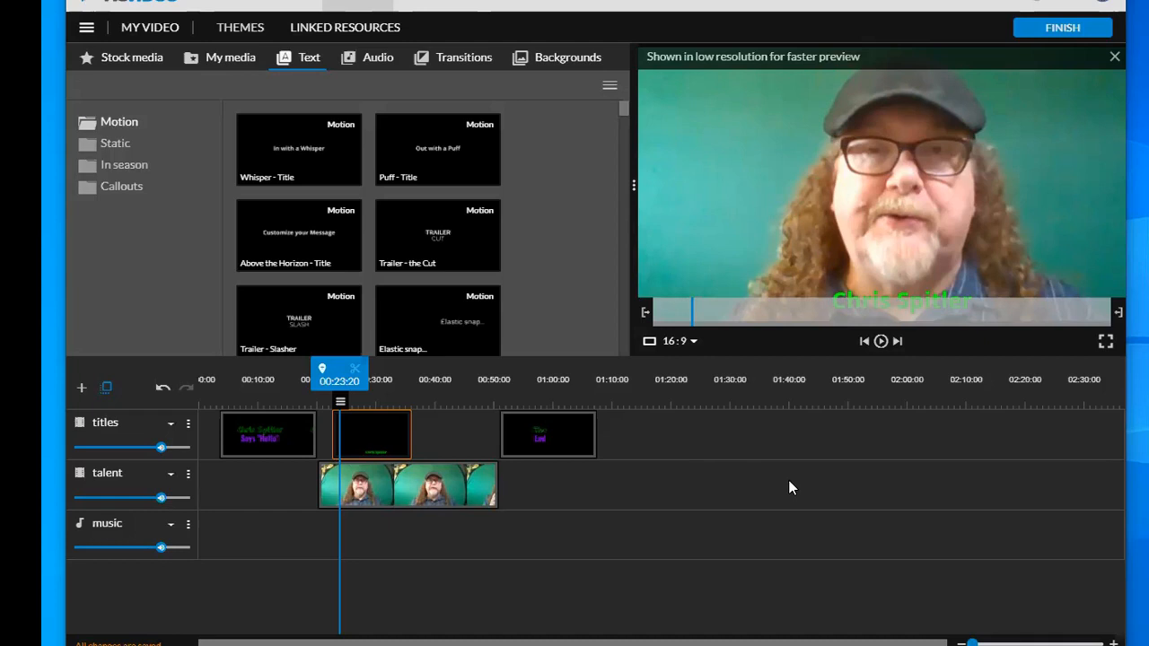
Add a new video track named Insert to the timeline.
click(81, 389)
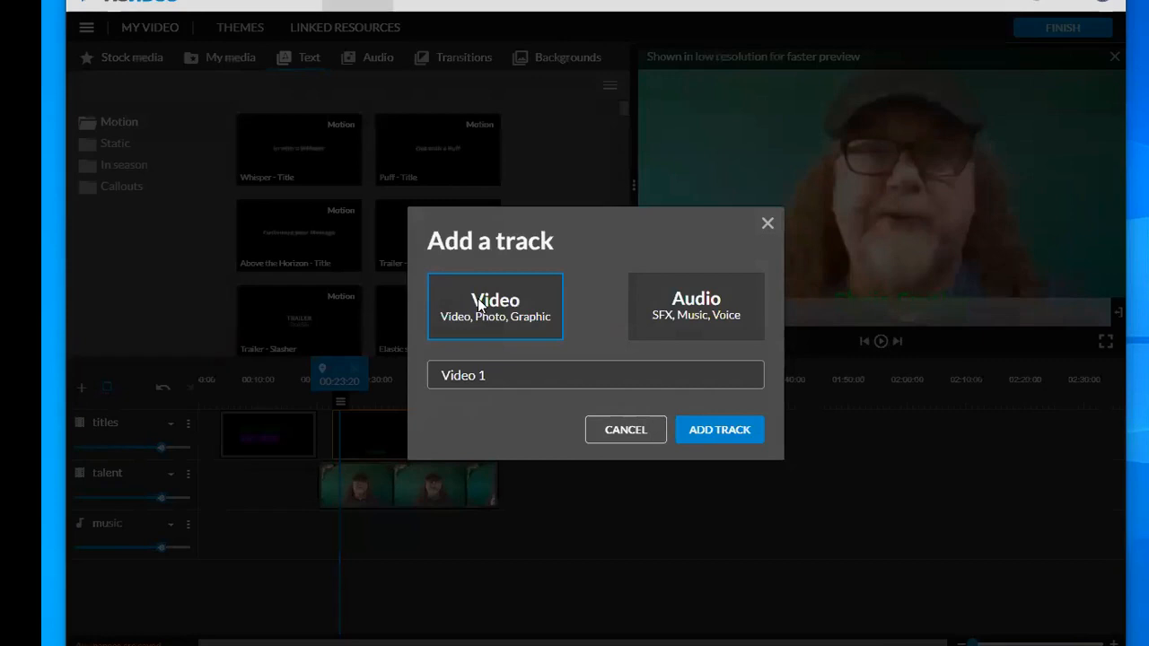
drag(510, 377, 405, 382)
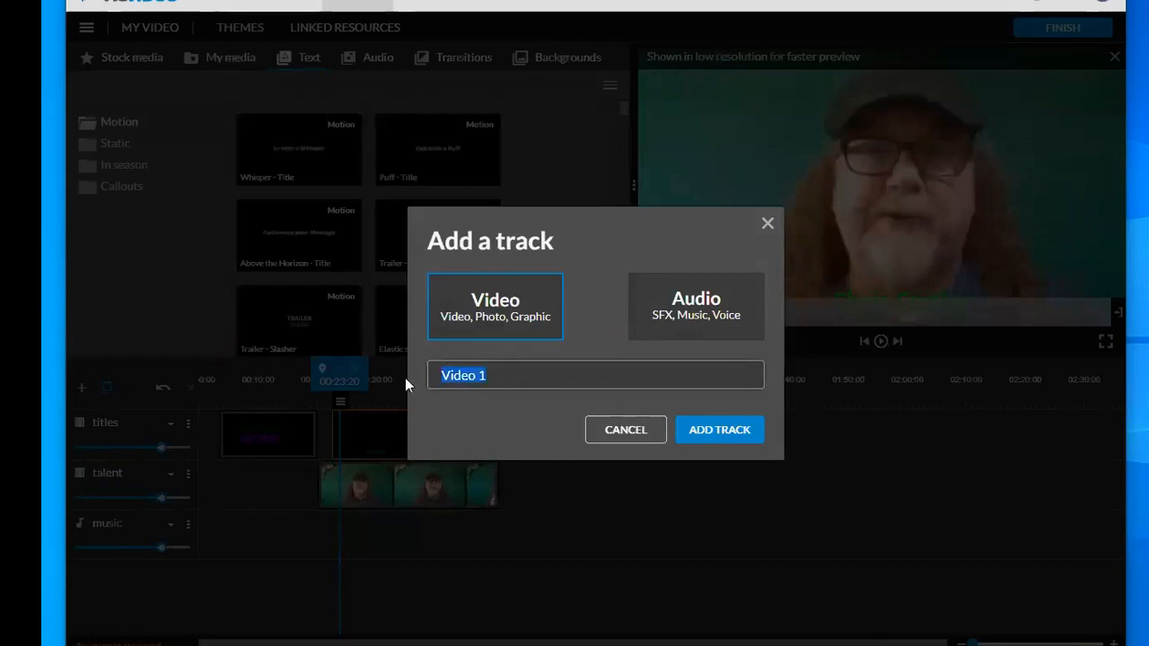
text(Insert)
click(715, 433)
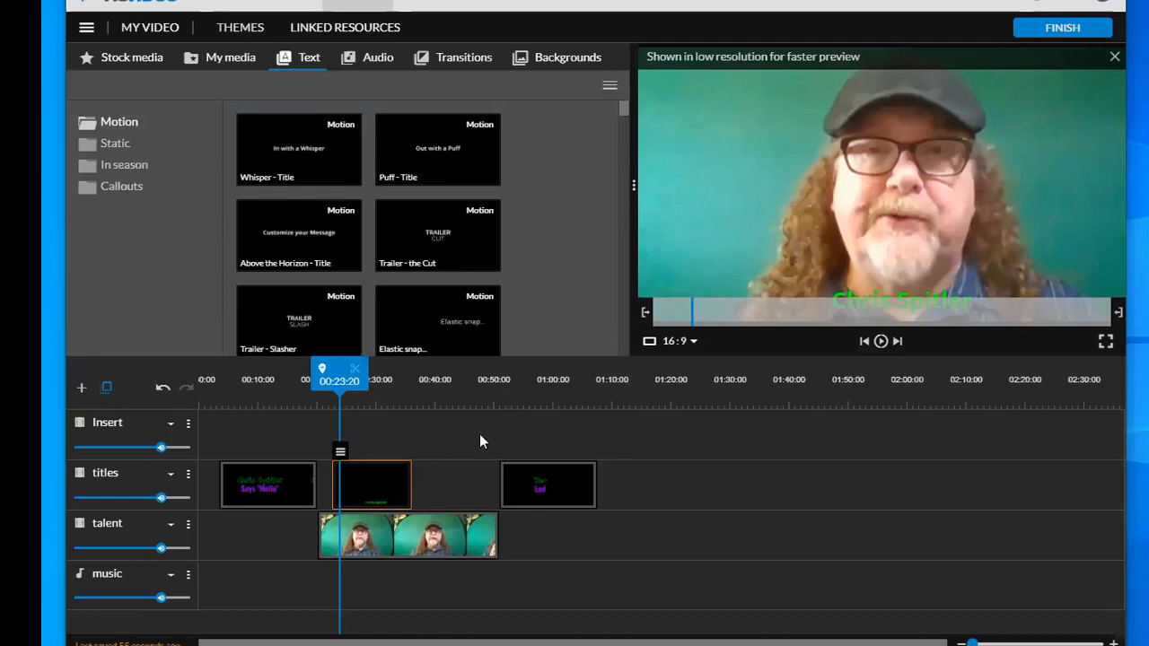
Search the stock media for monster with the media type set to All.
click(102, 69)
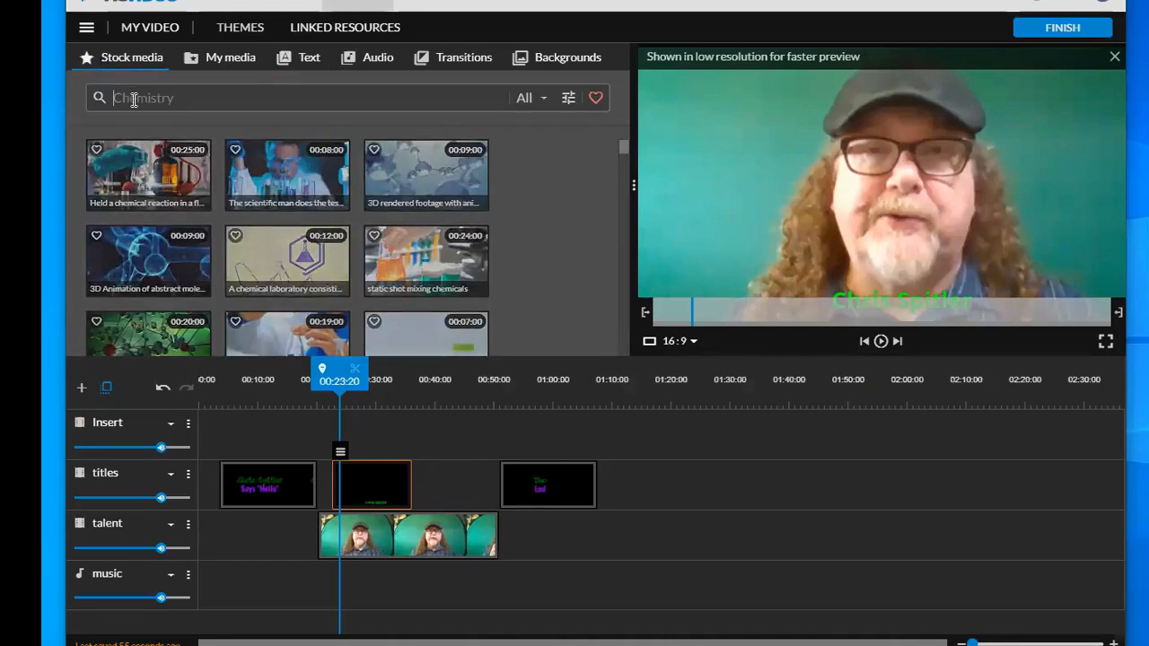
click(531, 101)
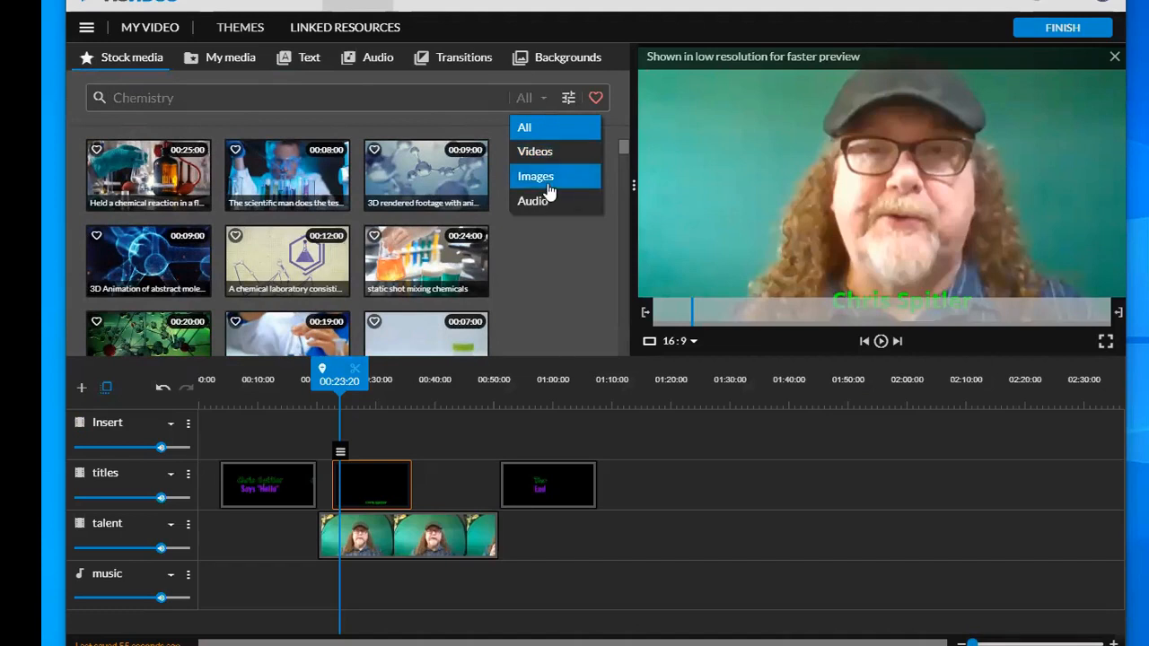
click(532, 131)
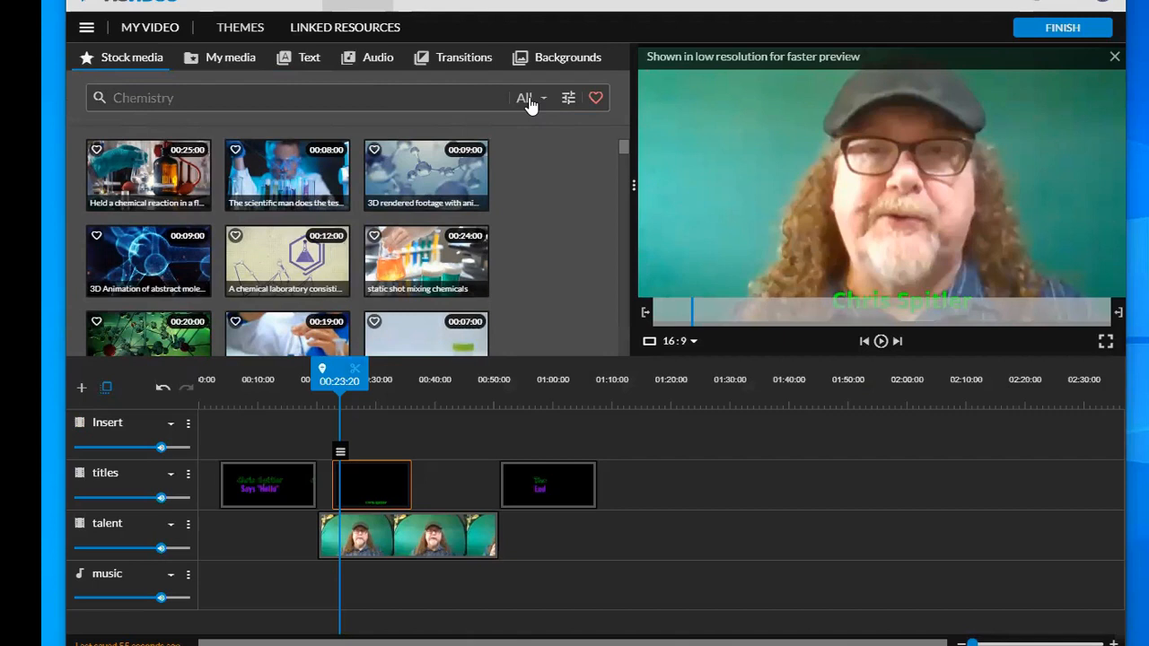
click(187, 95)
text(monster)
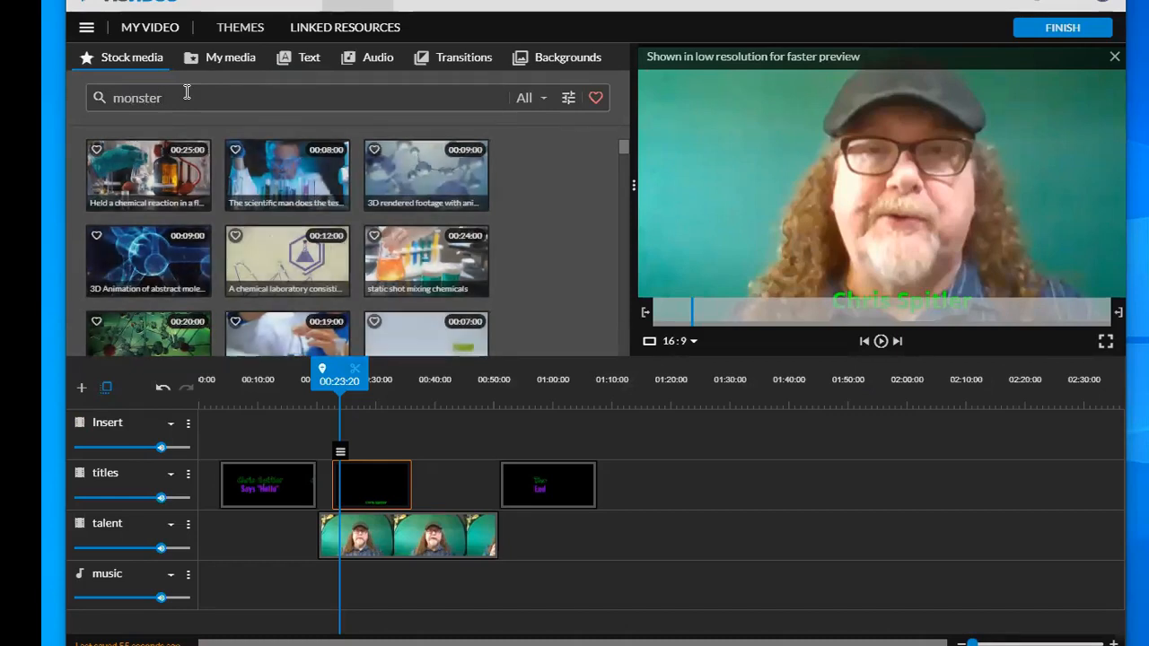
key(Return)
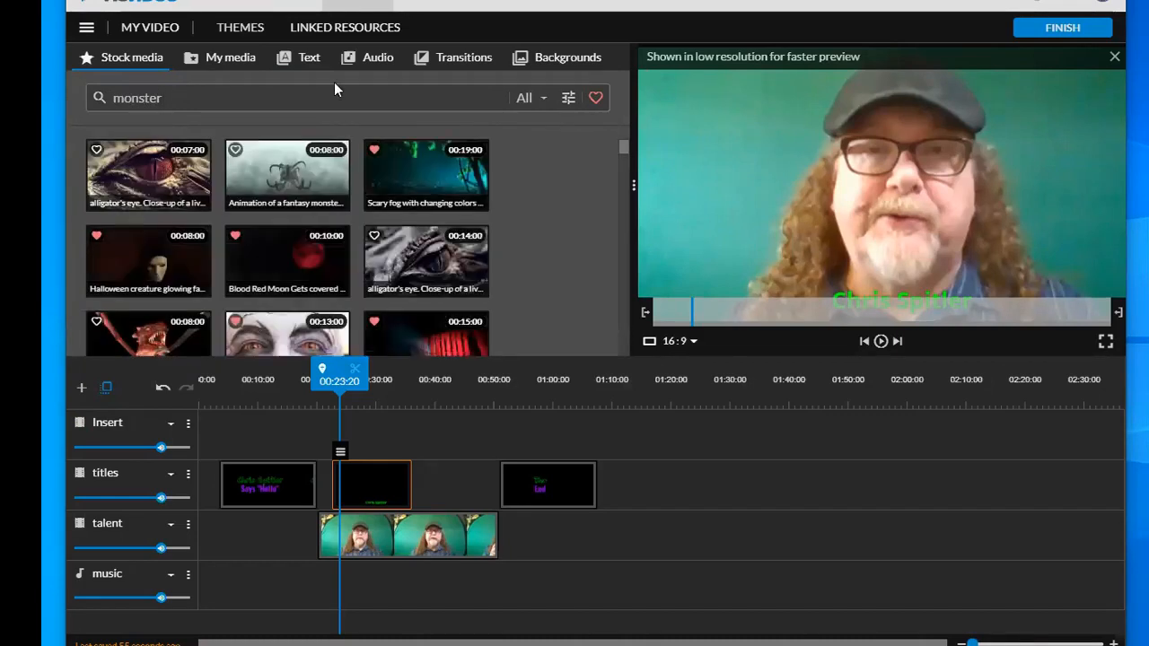
Place the Vampire halloween makeup stock clip on the Insert track, starting at 00:36:03 where the name title ends.
scroll(284, 260, down, 1)
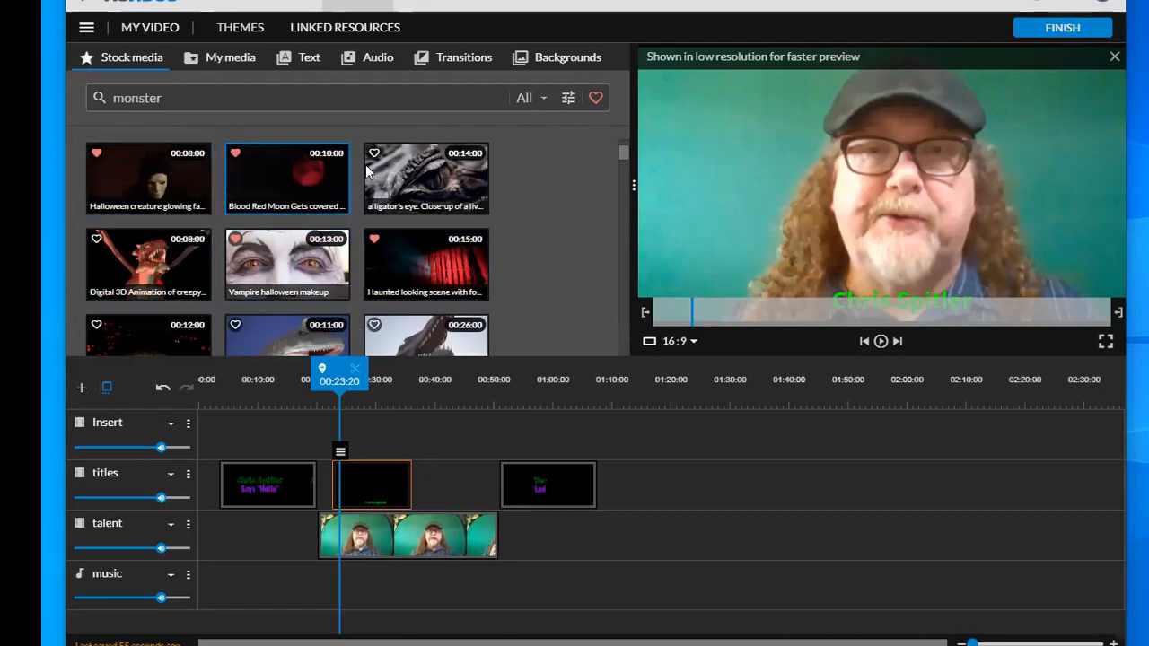
click(236, 155)
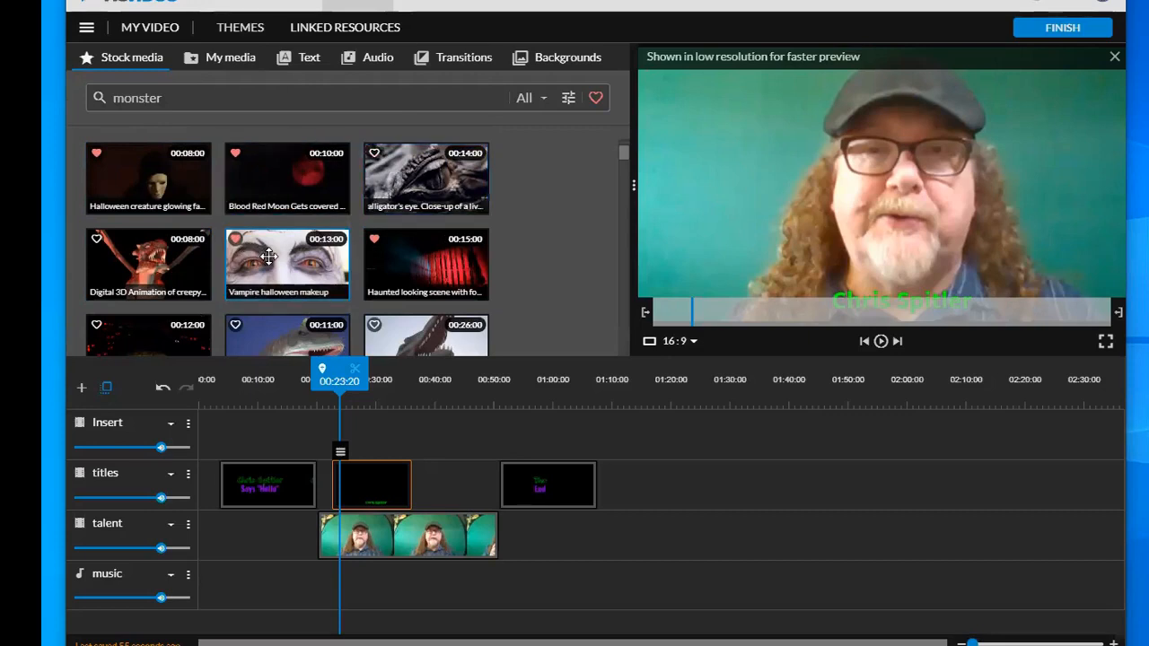
click(317, 292)
drag(317, 292, 435, 432)
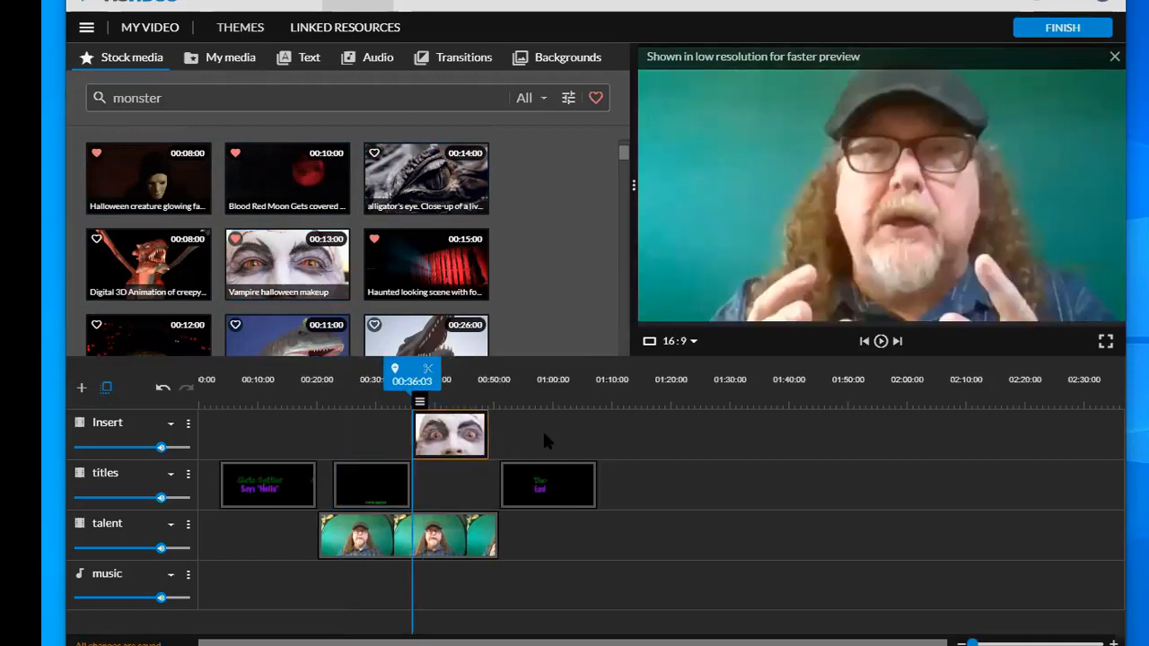
Preview the lead-in to the vampire clip from about 00:30:02 and move the clip earlier on the Insert track to start at 00:32:17.
drag(413, 381, 376, 380)
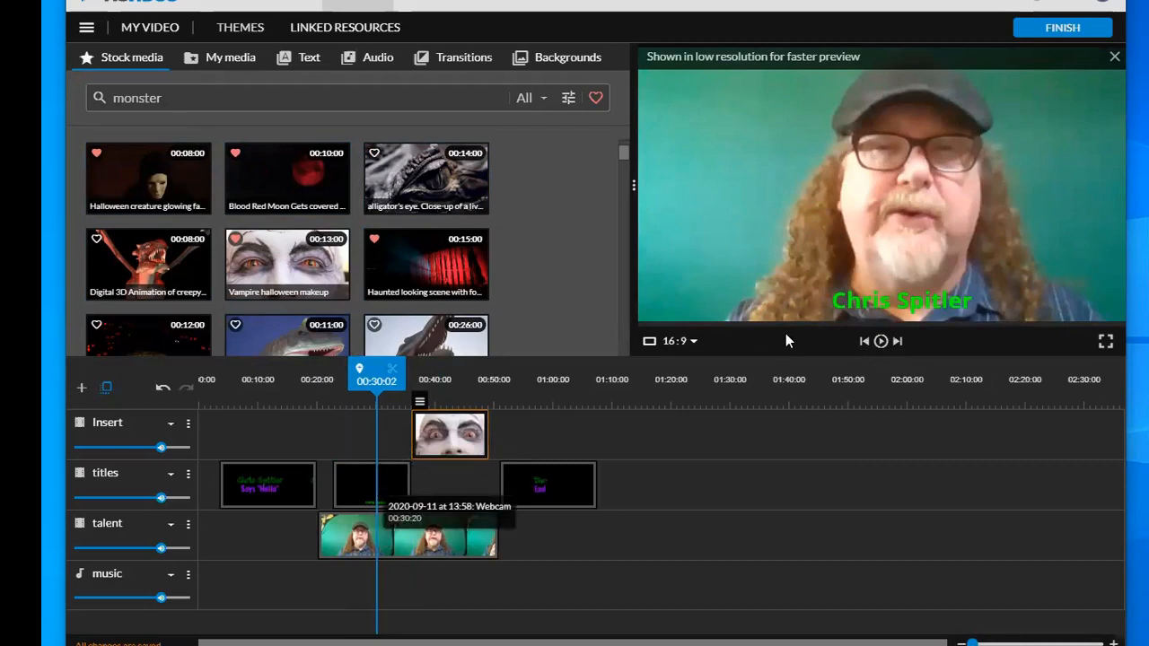
click(881, 348)
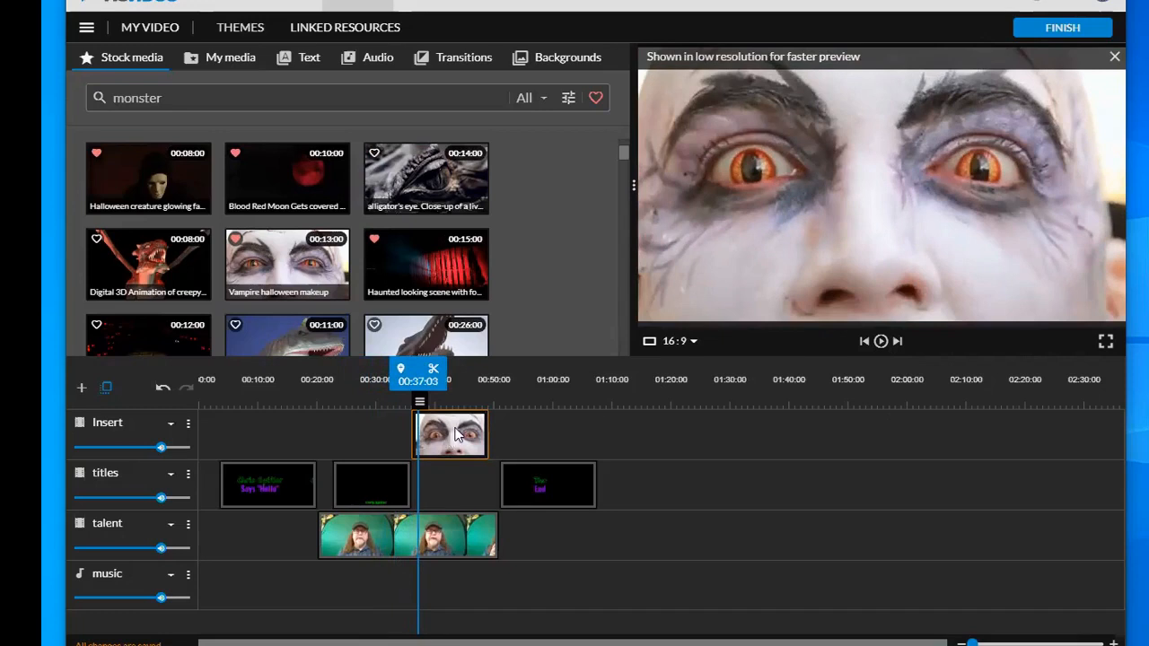
drag(438, 424, 383, 381)
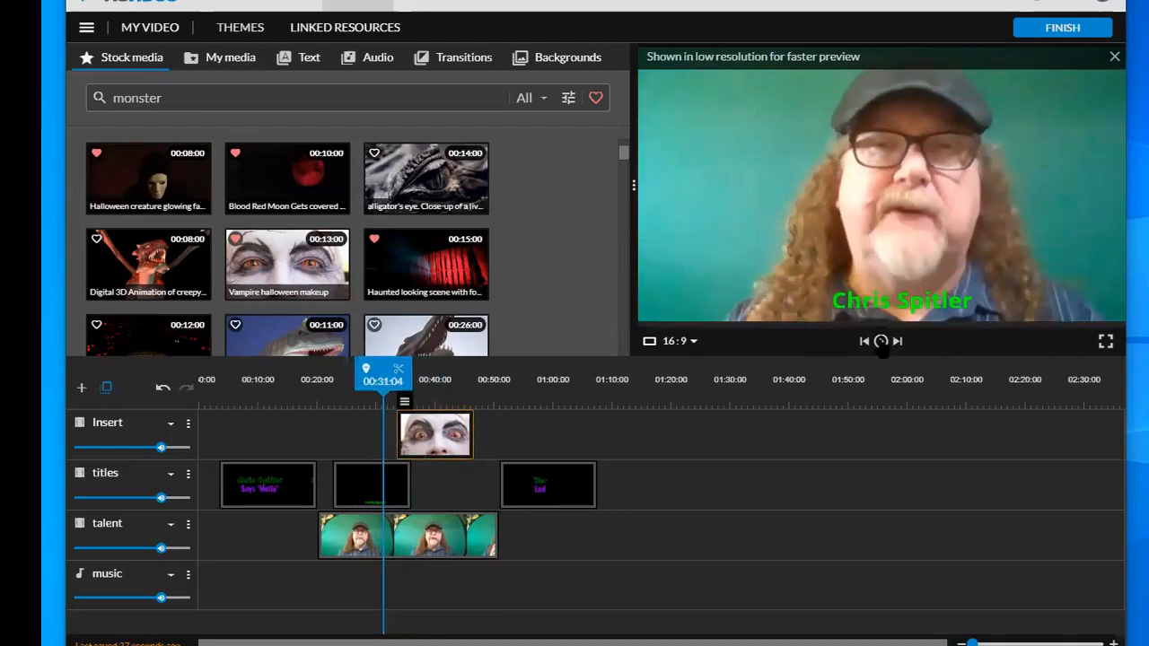
click(881, 342)
click(447, 453)
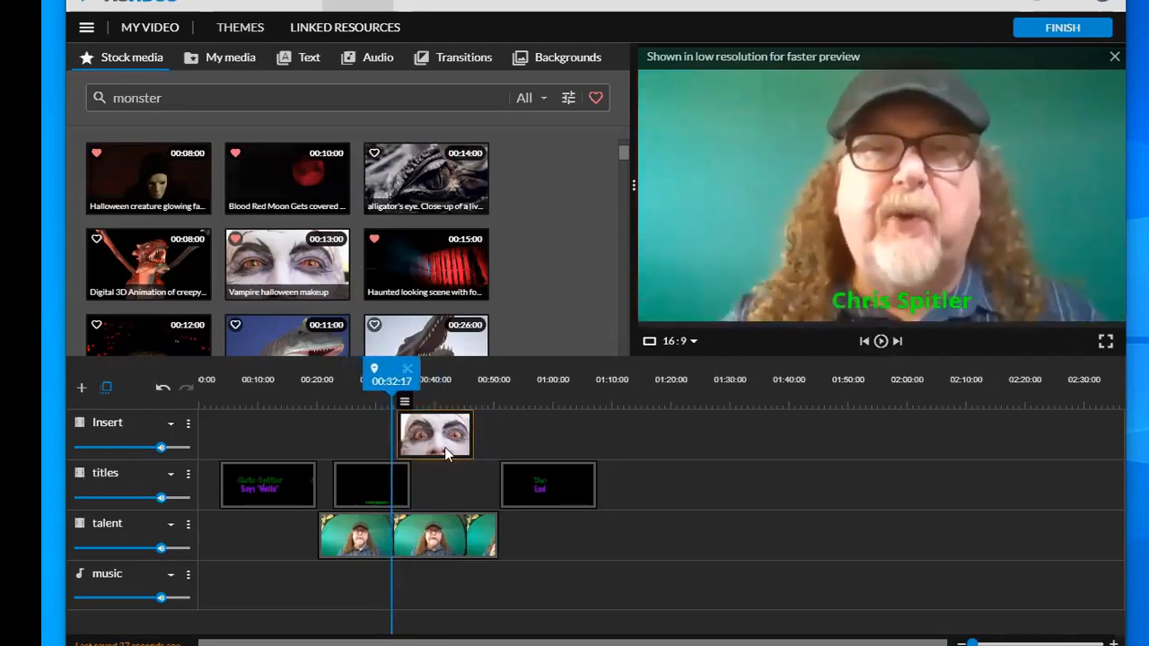
drag(424, 446, 416, 445)
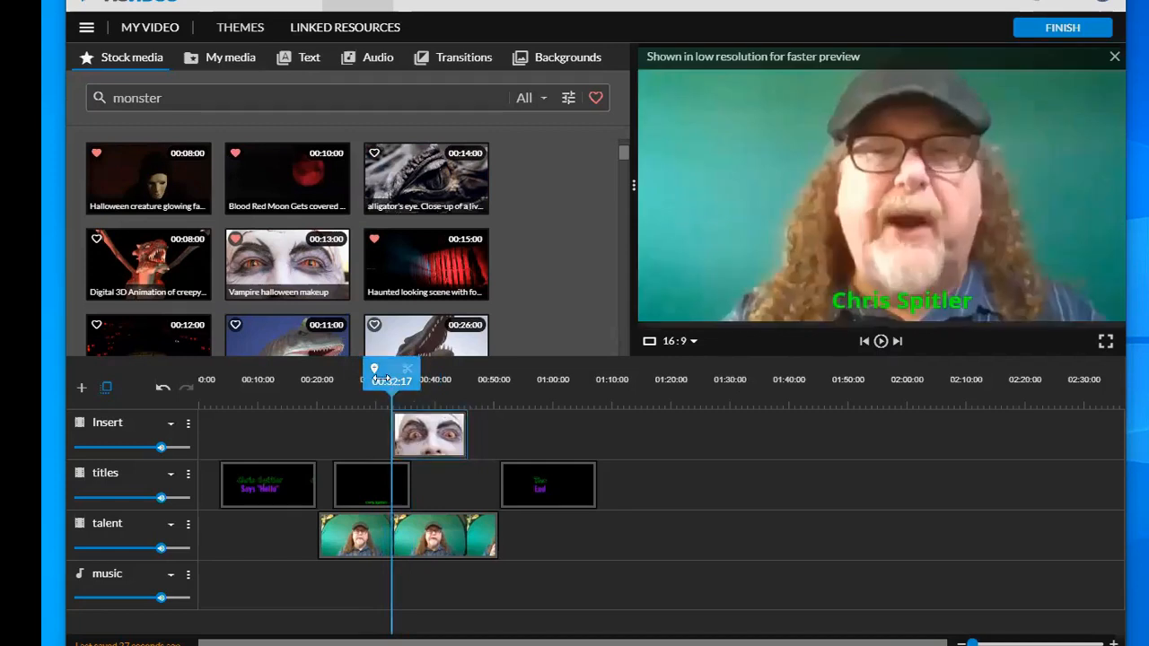
Play through the vampire clip, split it at 00:41:02 and delete the part after the cut.
drag(386, 379, 374, 378)
click(881, 342)
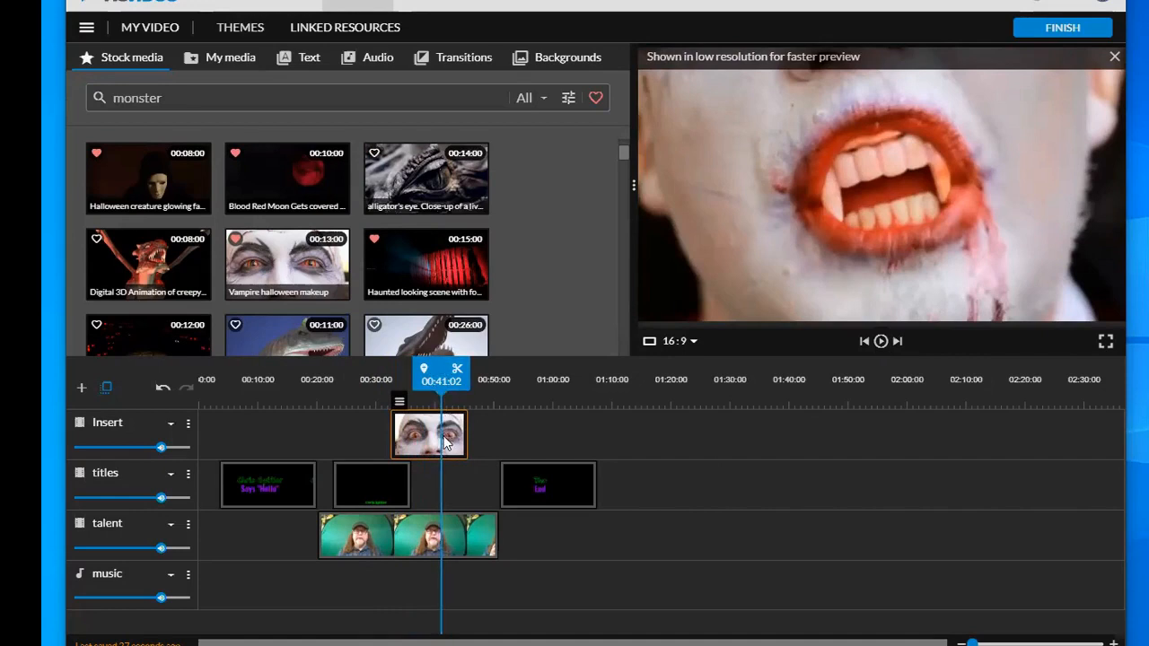
click(457, 370)
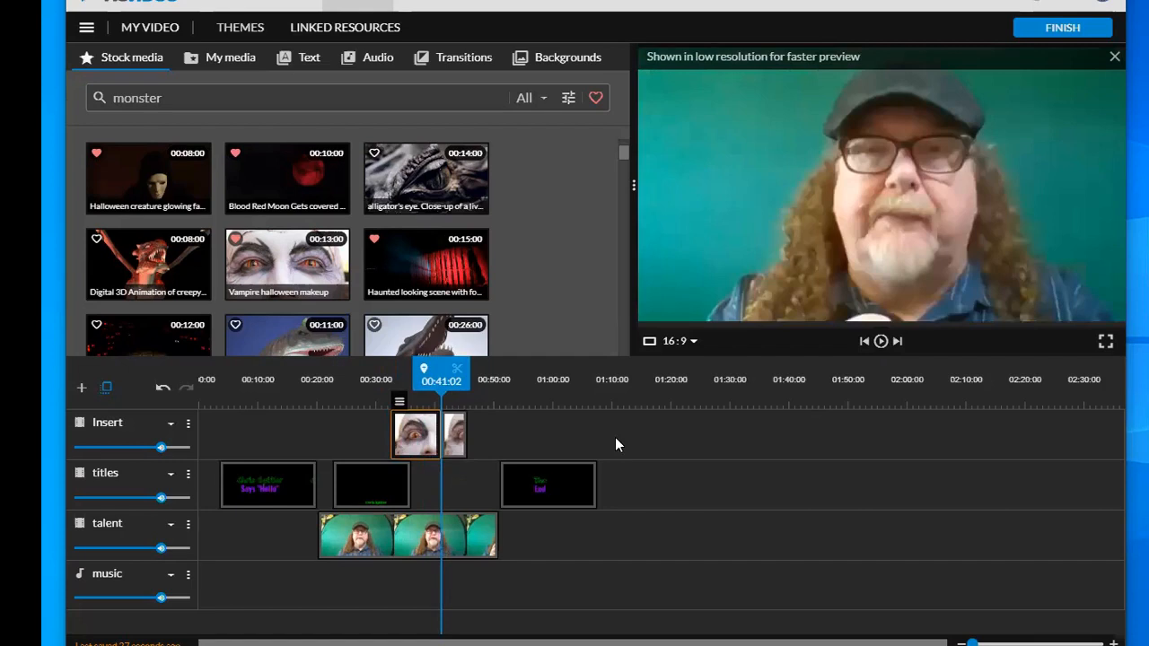
click(460, 436)
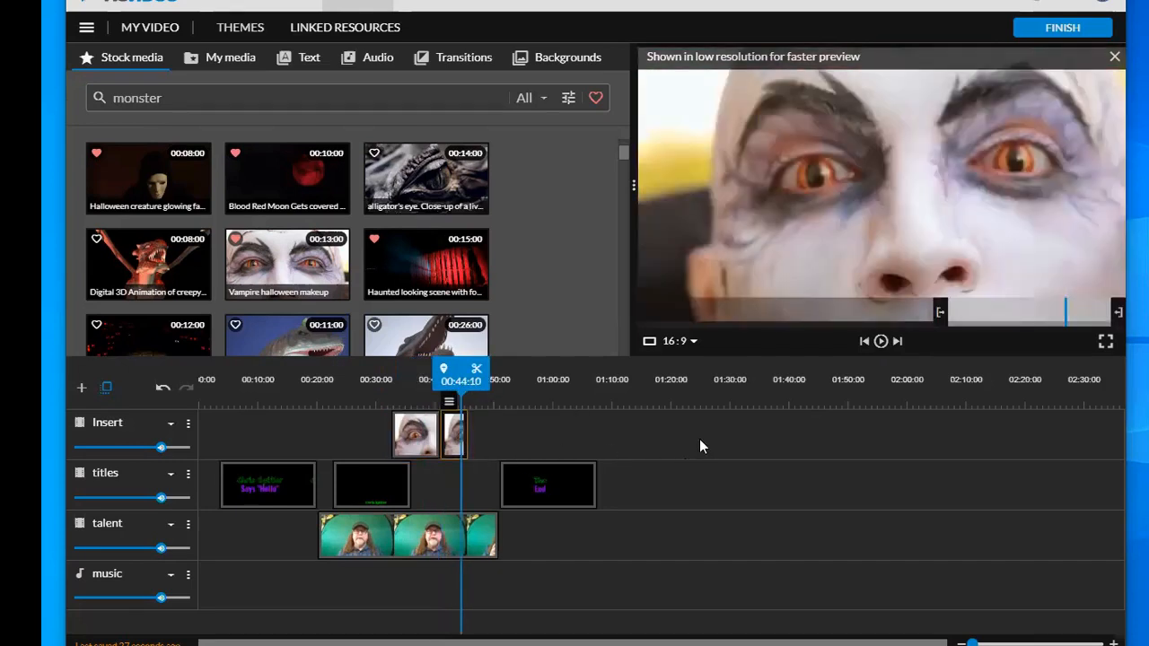
key(Delete)
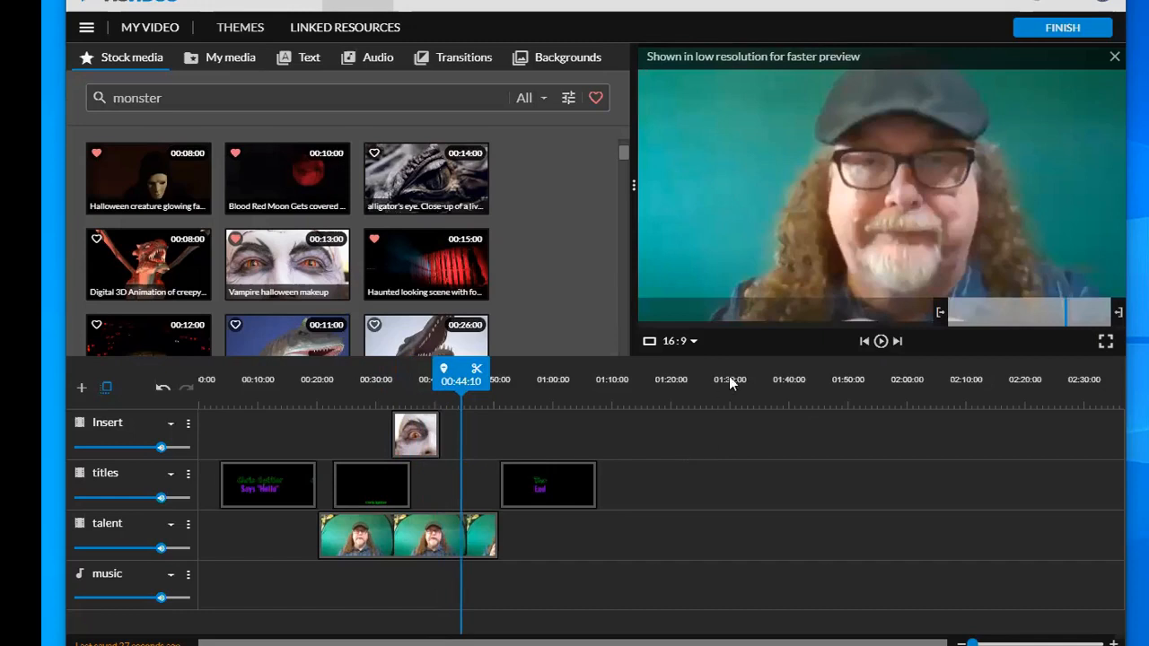
Preview the cut from 00:38:05, extend the end of the vampire clip to about 00:44:04 and play that section back.
drag(459, 386, 437, 395)
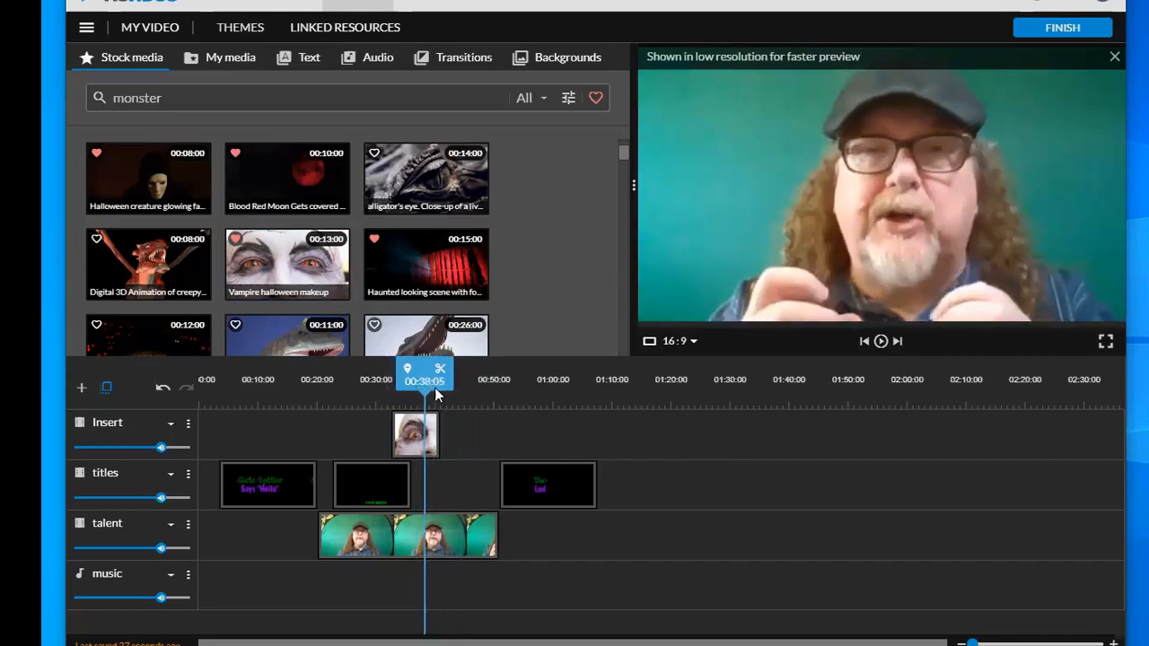
click(881, 342)
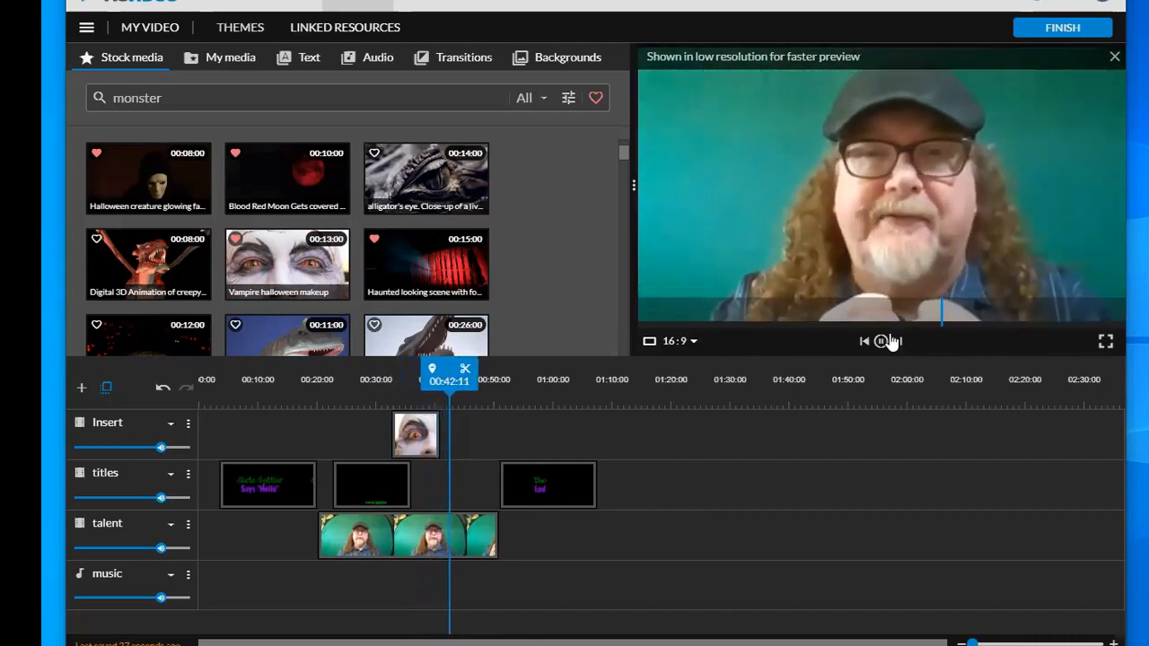
click(880, 341)
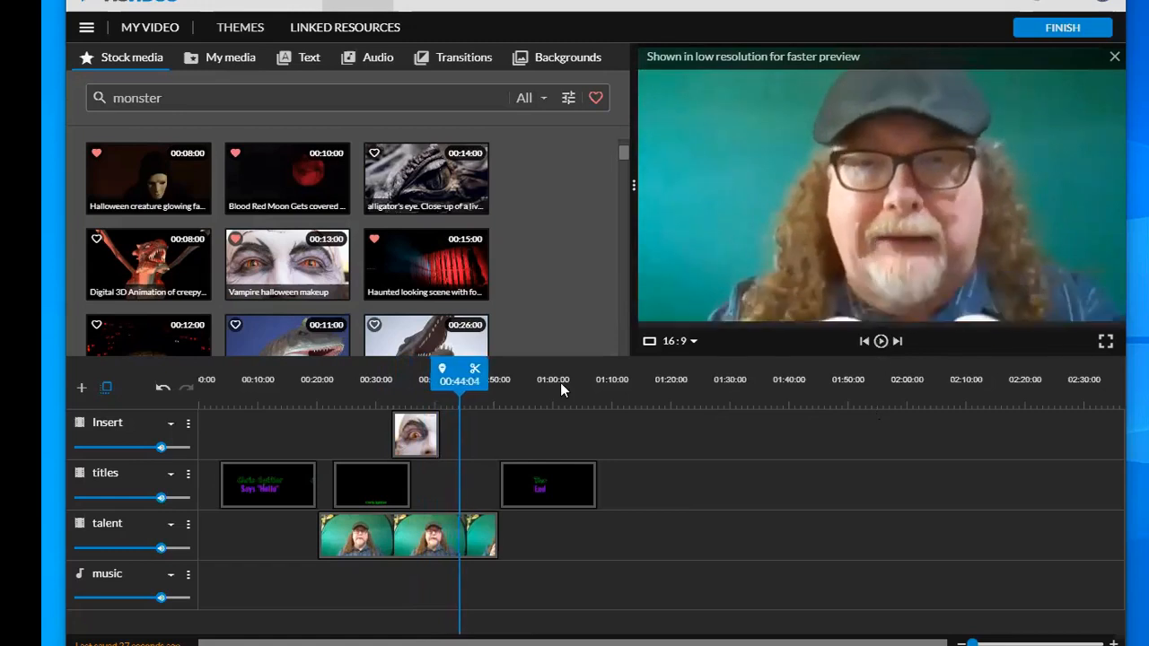
drag(439, 428, 451, 385)
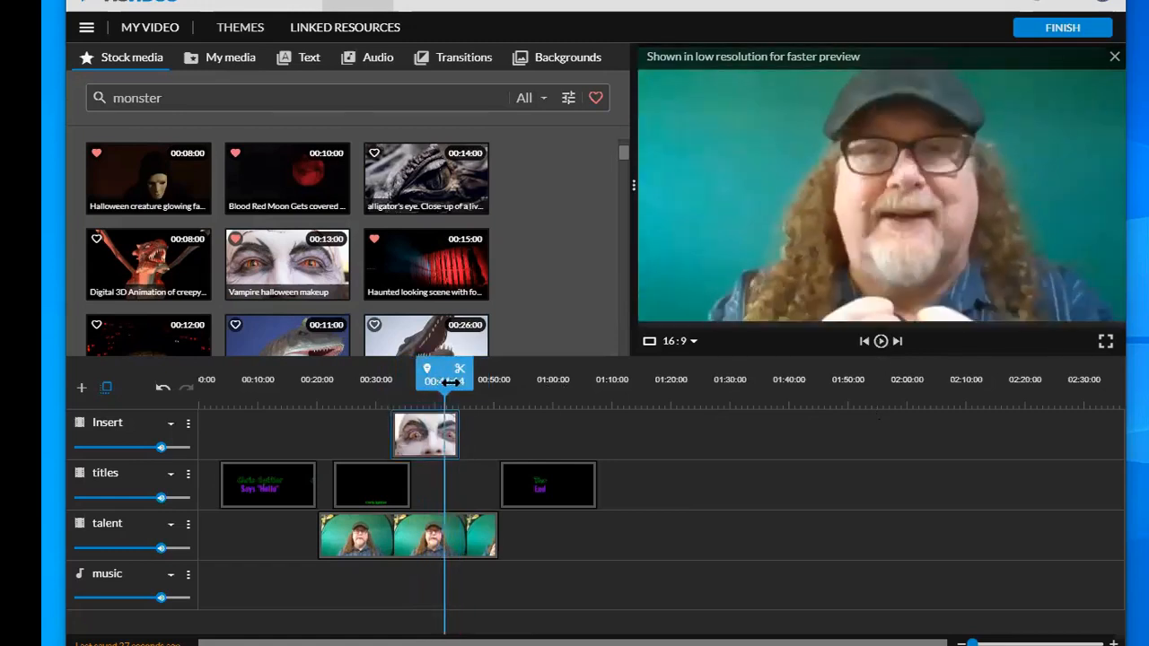
click(881, 349)
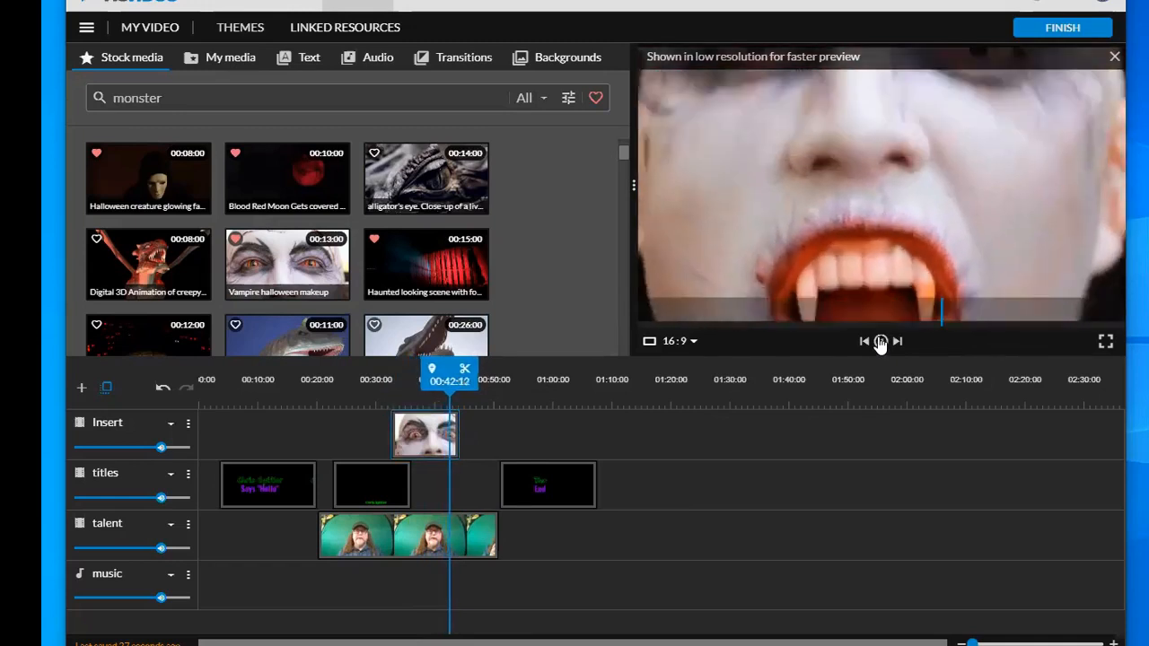
Split the vampire clip at 00:42:14, delete the part after the cut and play that section back.
click(466, 370)
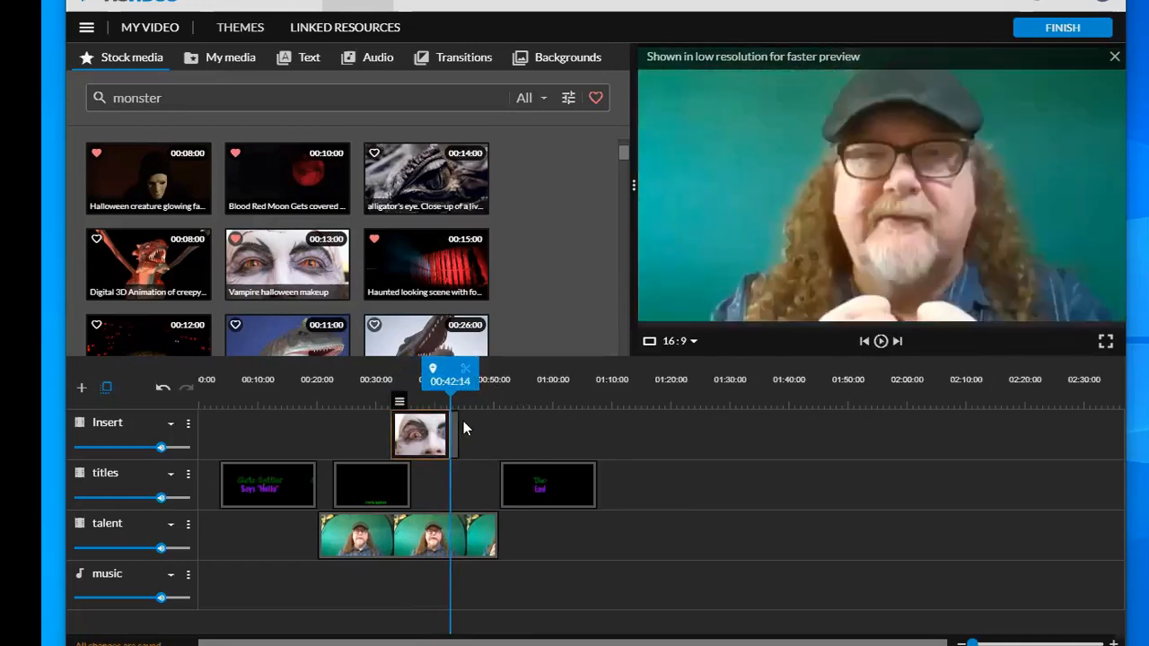
click(456, 437)
key(Delete)
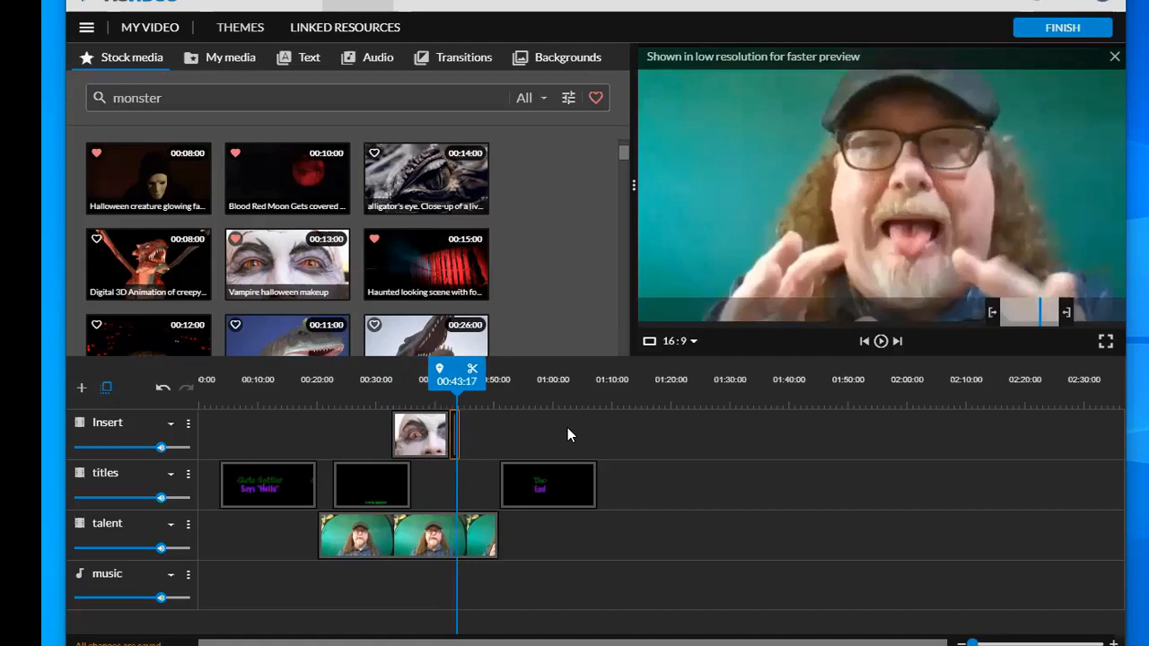
drag(457, 376, 433, 375)
click(881, 342)
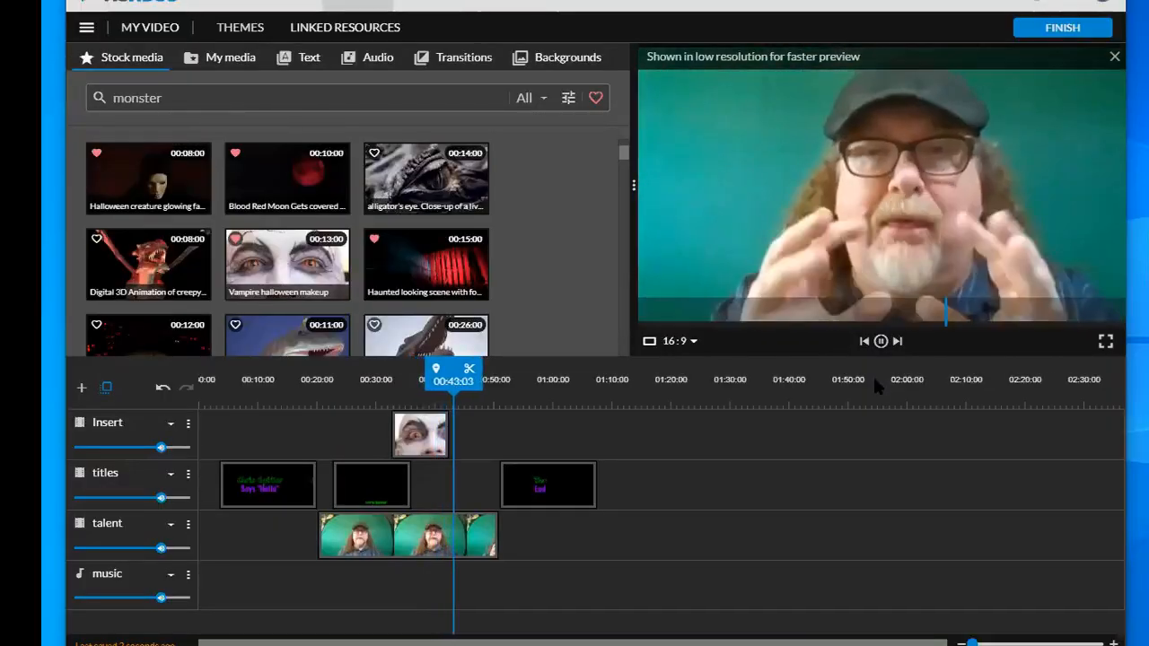
click(881, 341)
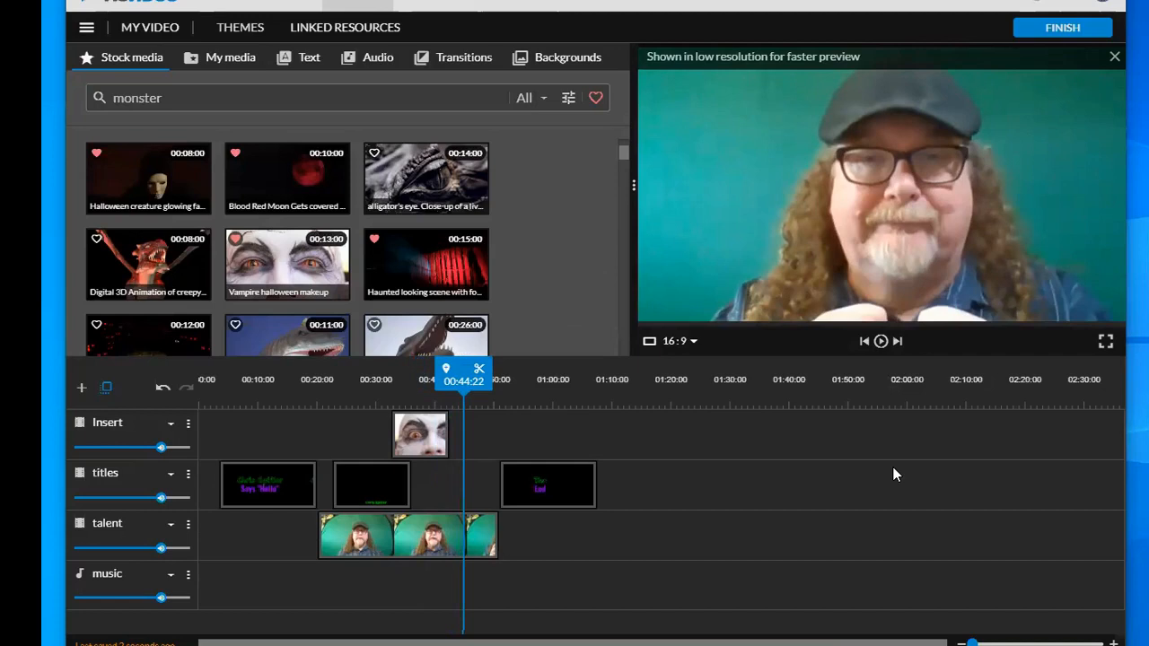
Open the vampire clip's color adjustments and set its saturation to -100.
click(420, 444)
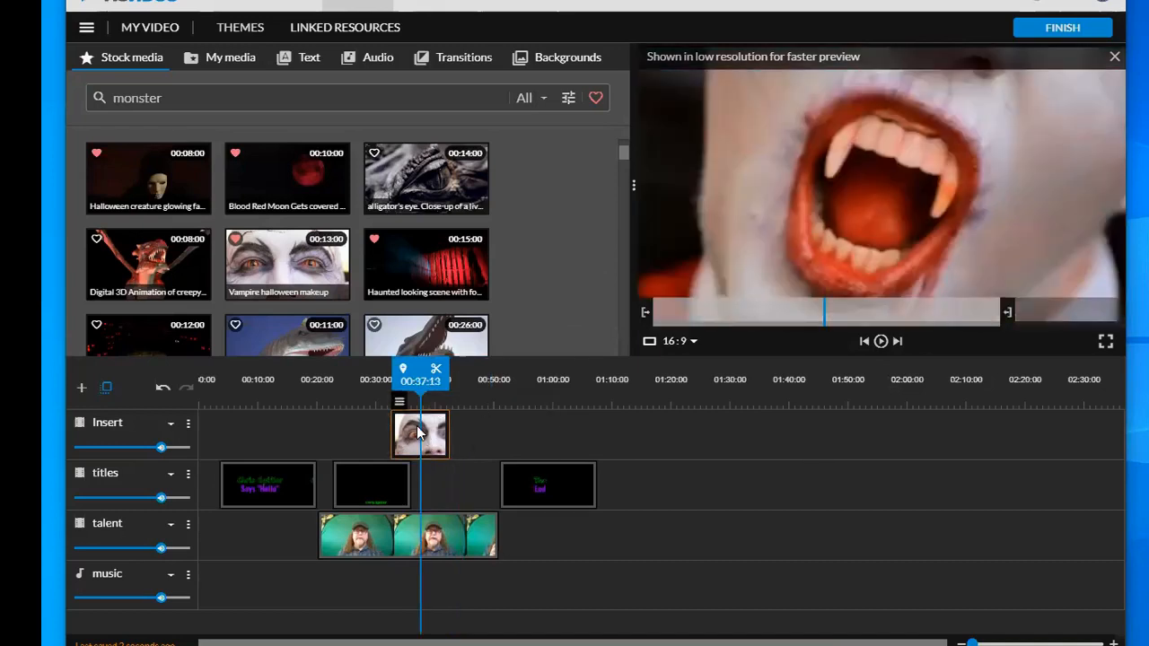
mouse_move(400, 406)
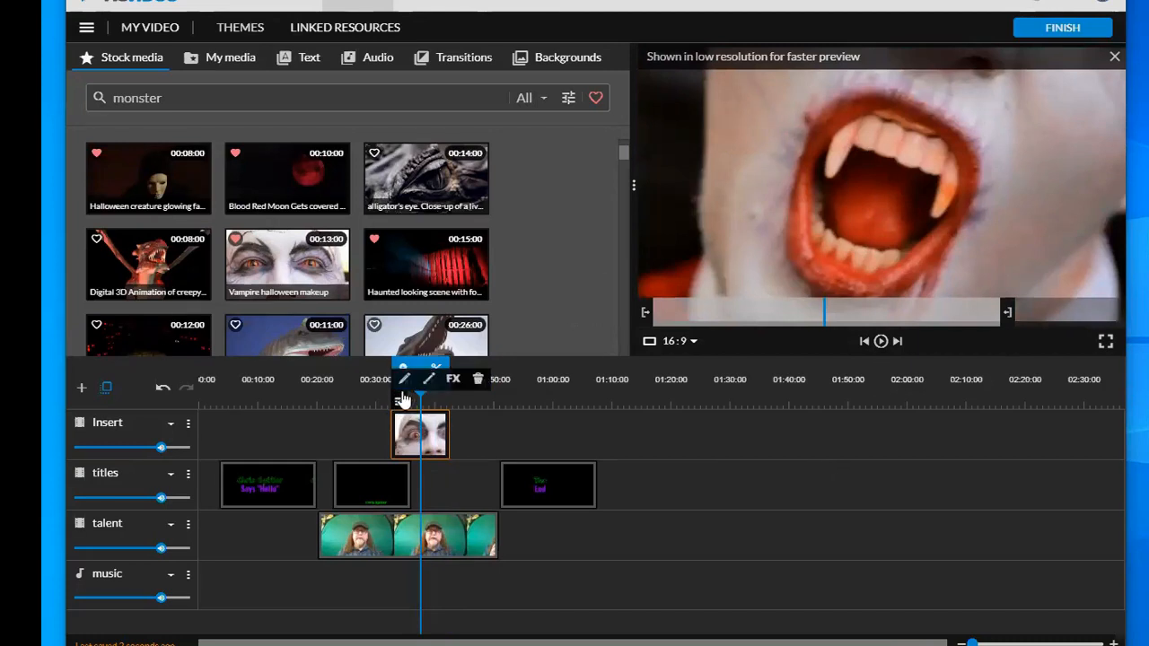
click(404, 378)
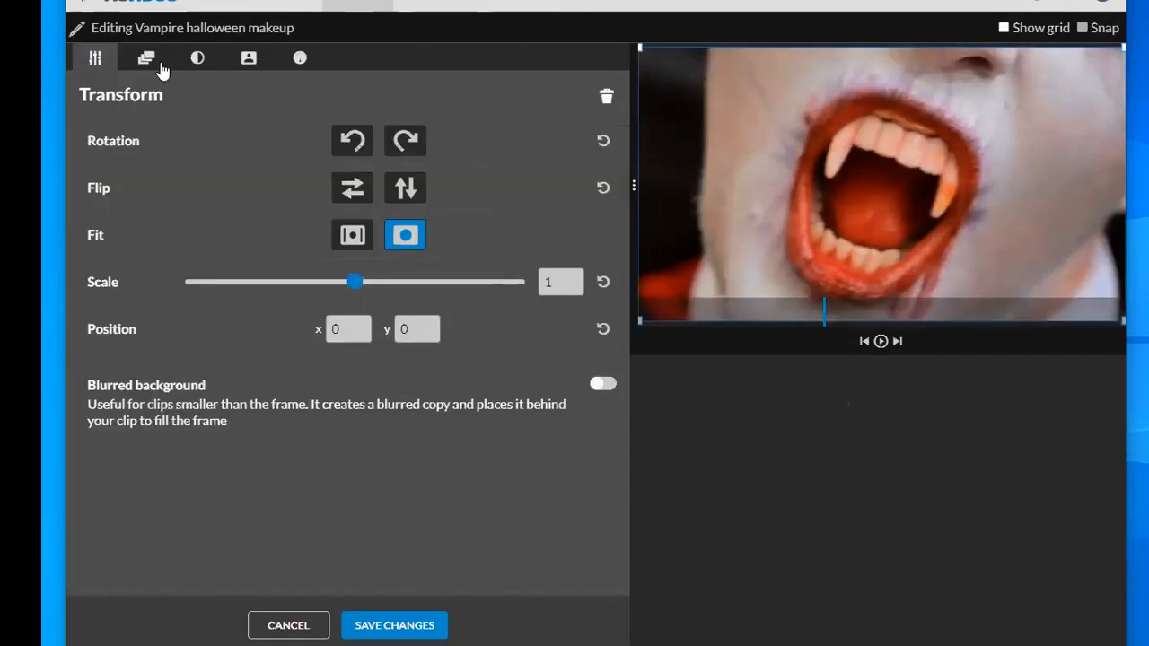
click(198, 60)
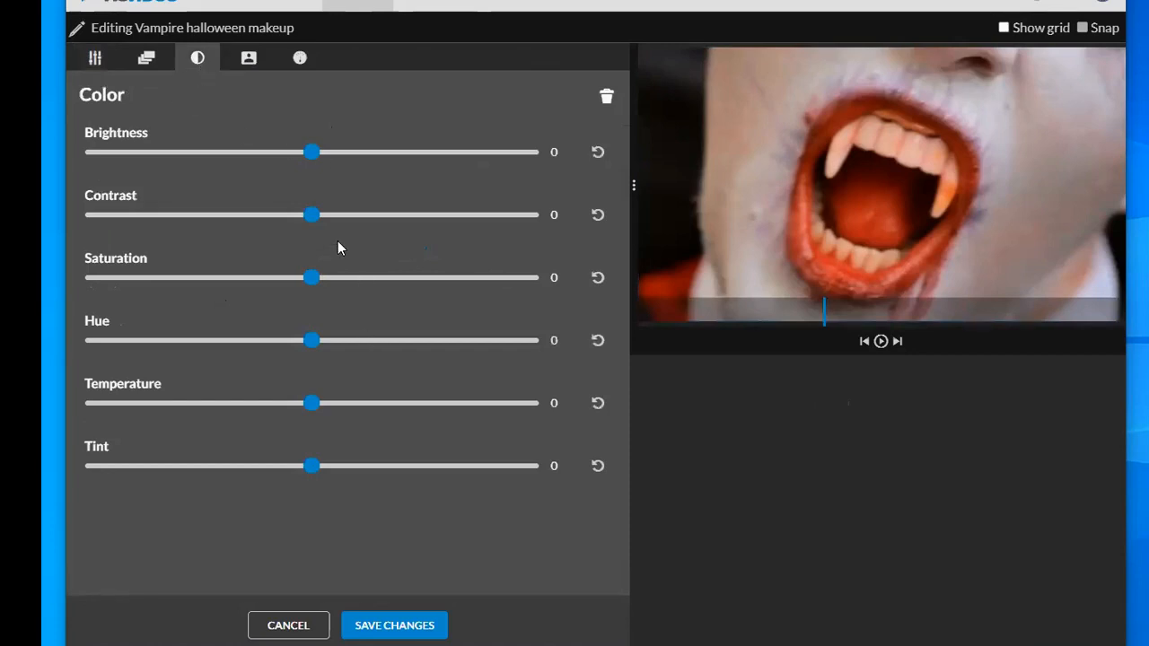
drag(310, 278, 81, 284)
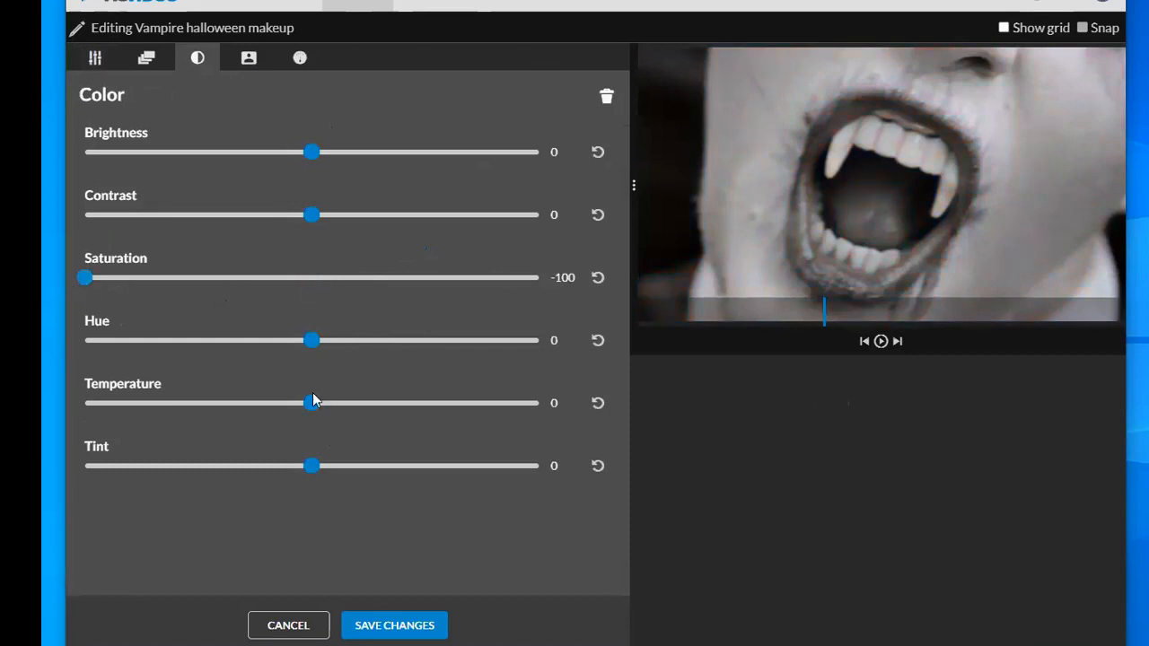
Tint the vampire clip with hue -47, temperature 89 and tint -42, and save the changes.
drag(311, 341, 339, 342)
drag(316, 408, 517, 403)
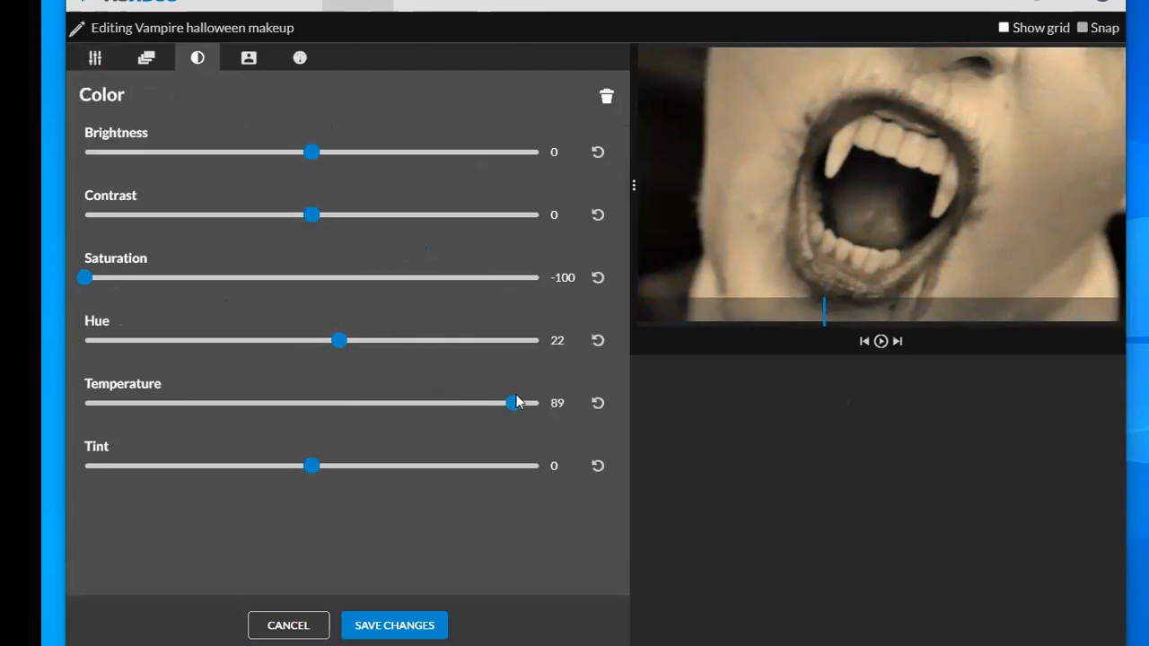
drag(337, 348, 254, 347)
drag(318, 468, 229, 486)
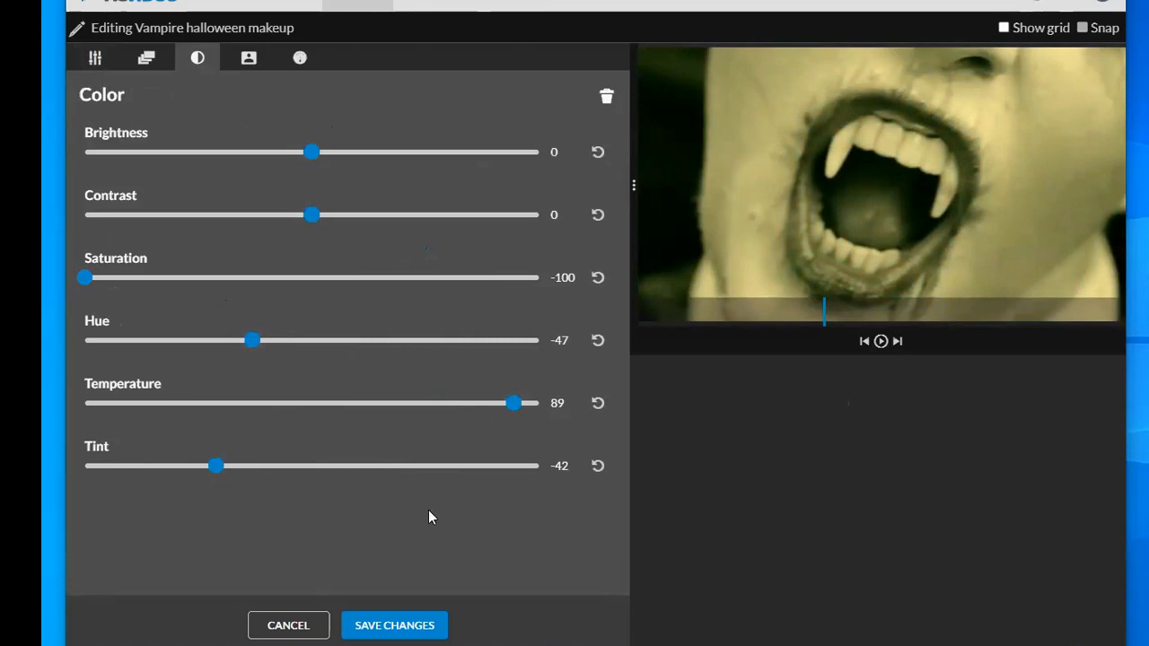
click(392, 627)
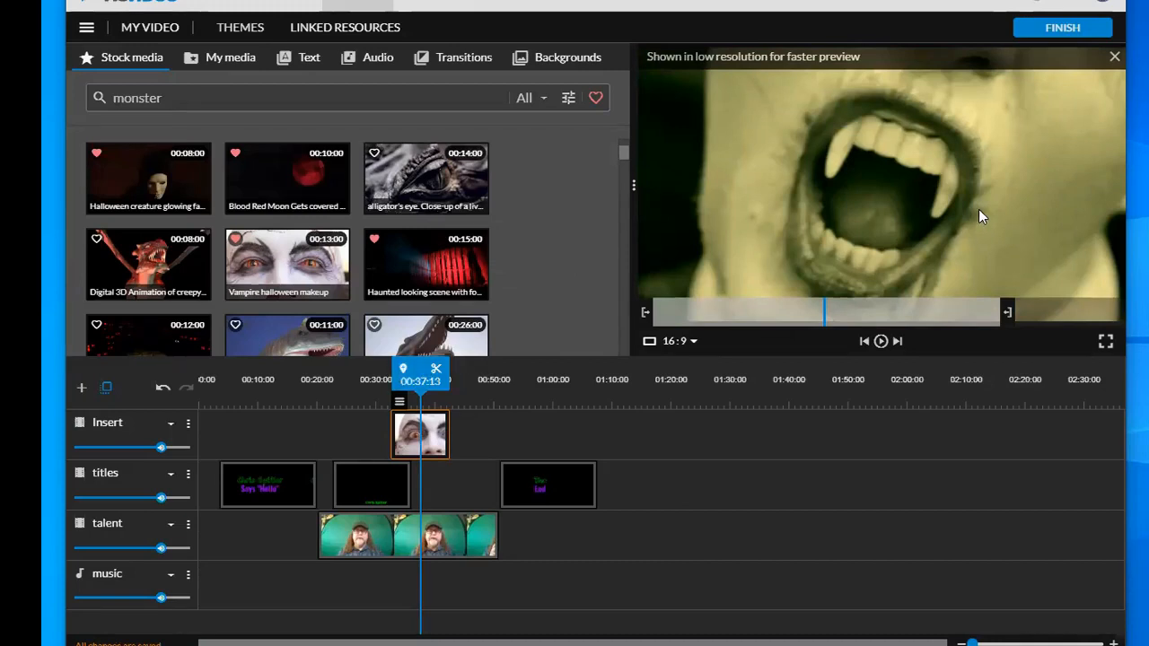
Limit the stock media search to audio and search for "creepy".
click(473, 382)
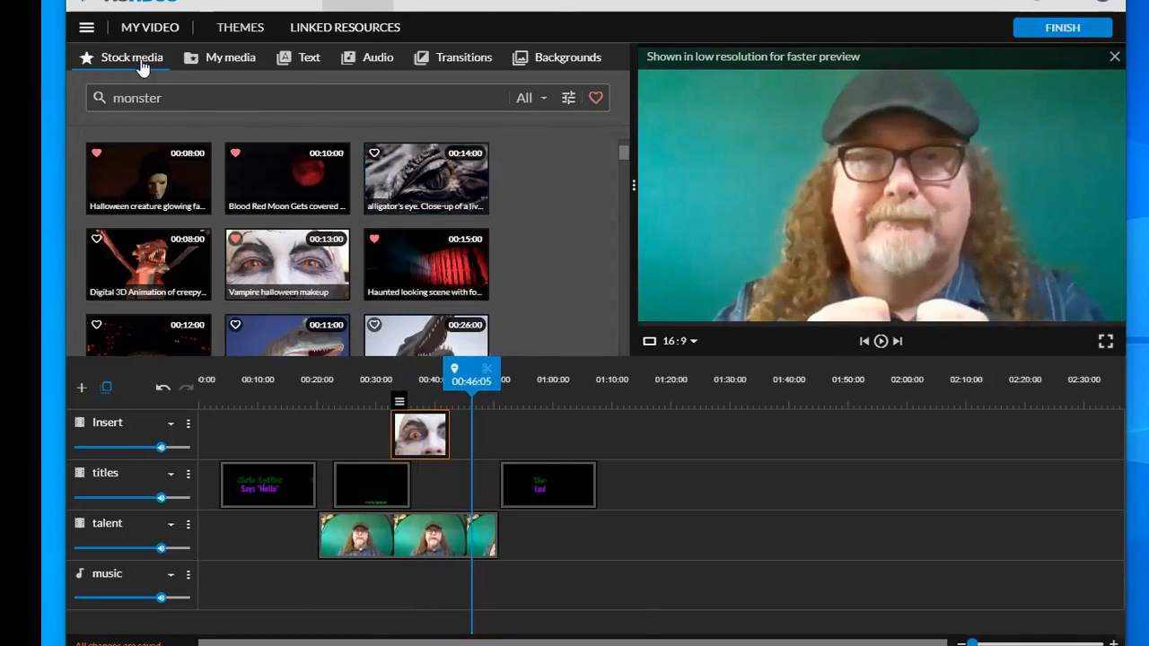
click(527, 98)
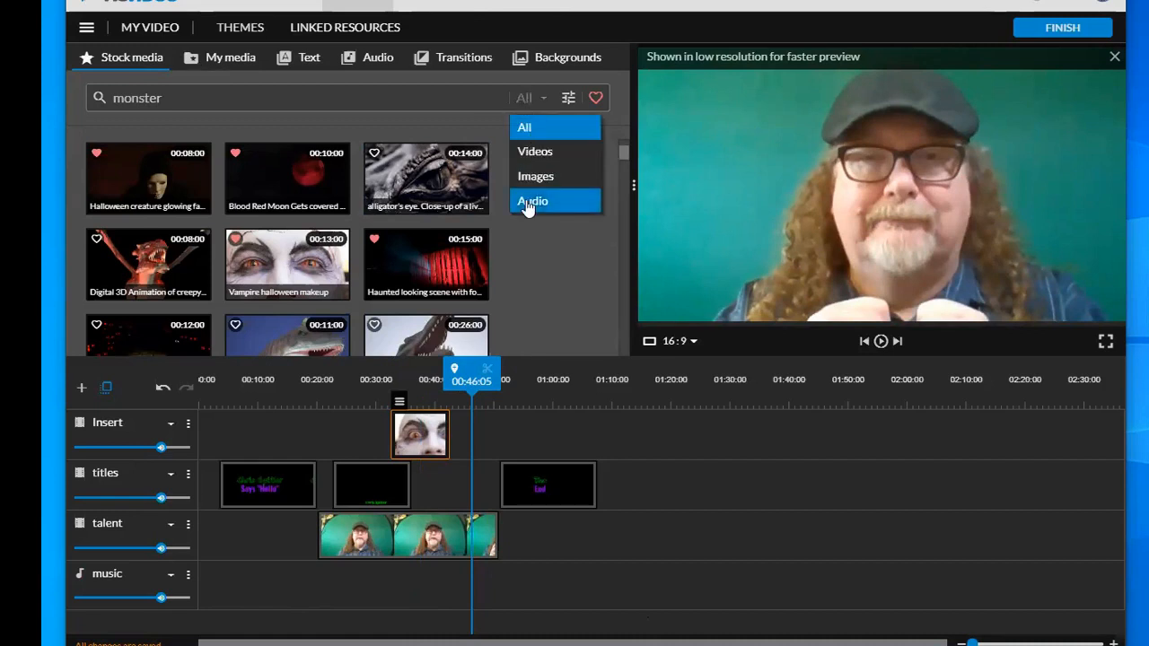
click(528, 202)
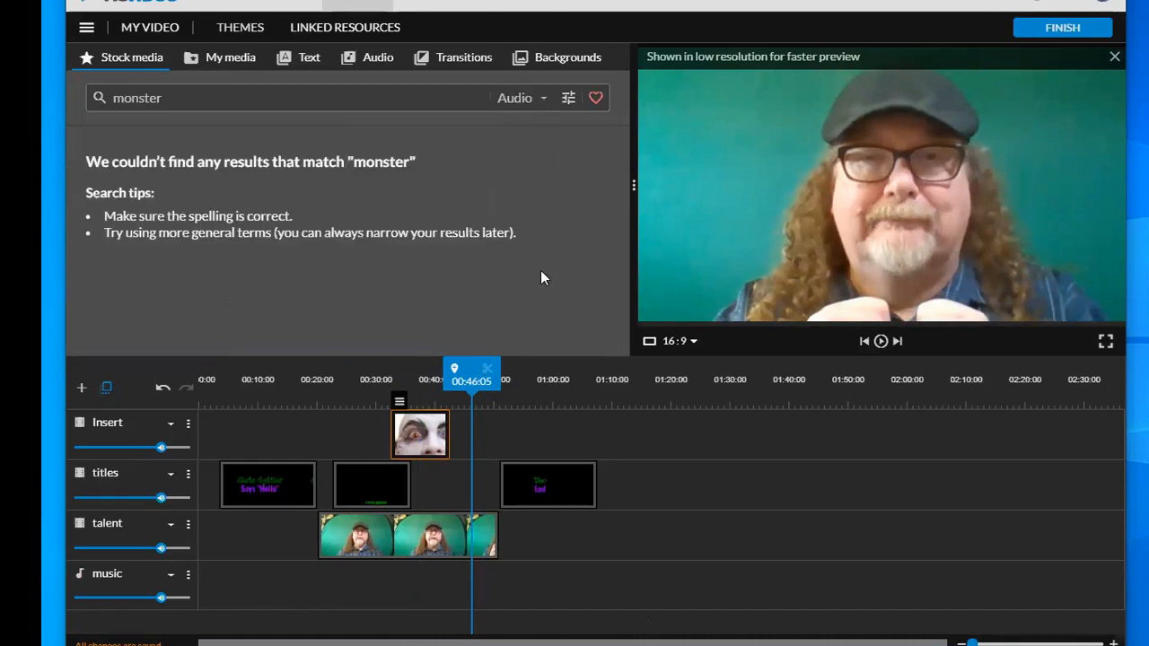
double_click(117, 98)
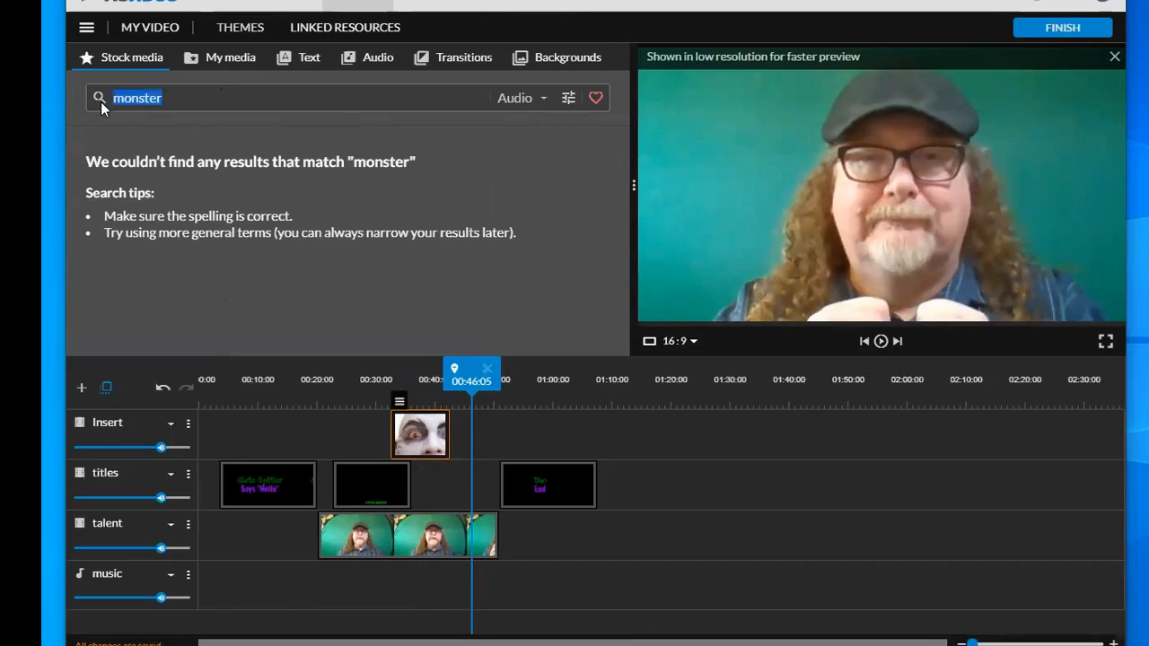
key(BackSpace)
text(creepy)
key(Return)
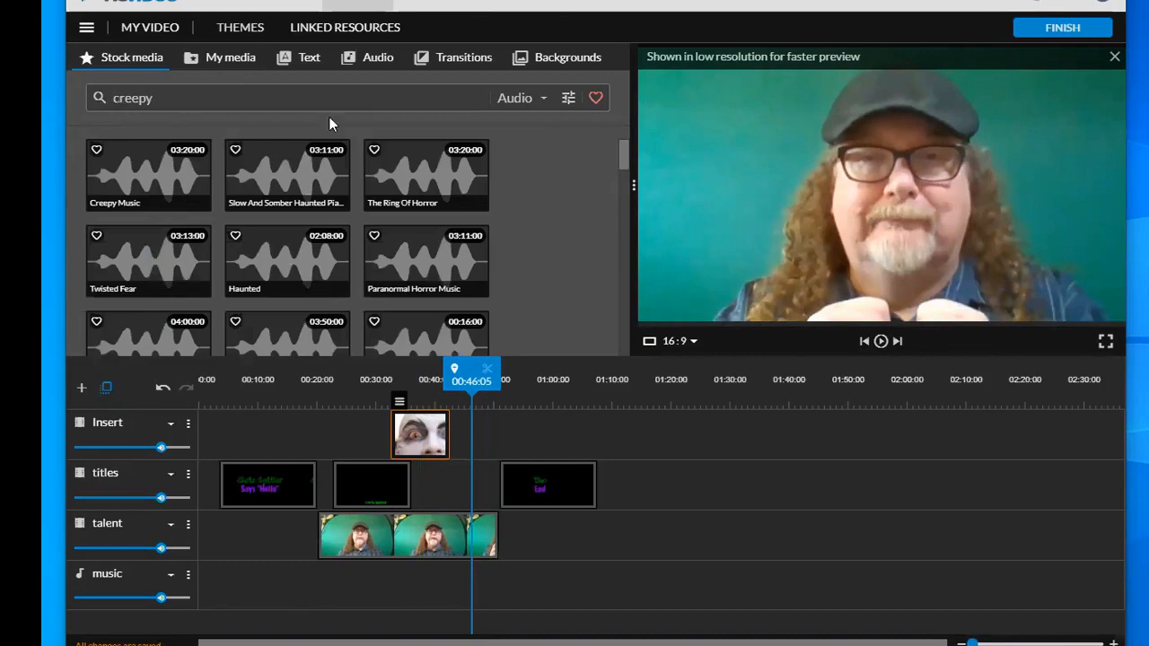
Preview the 58-second Haunted stock track and place it on the music track, starting with the opening title at 00:03:12.
scroll(523, 257, down, 2)
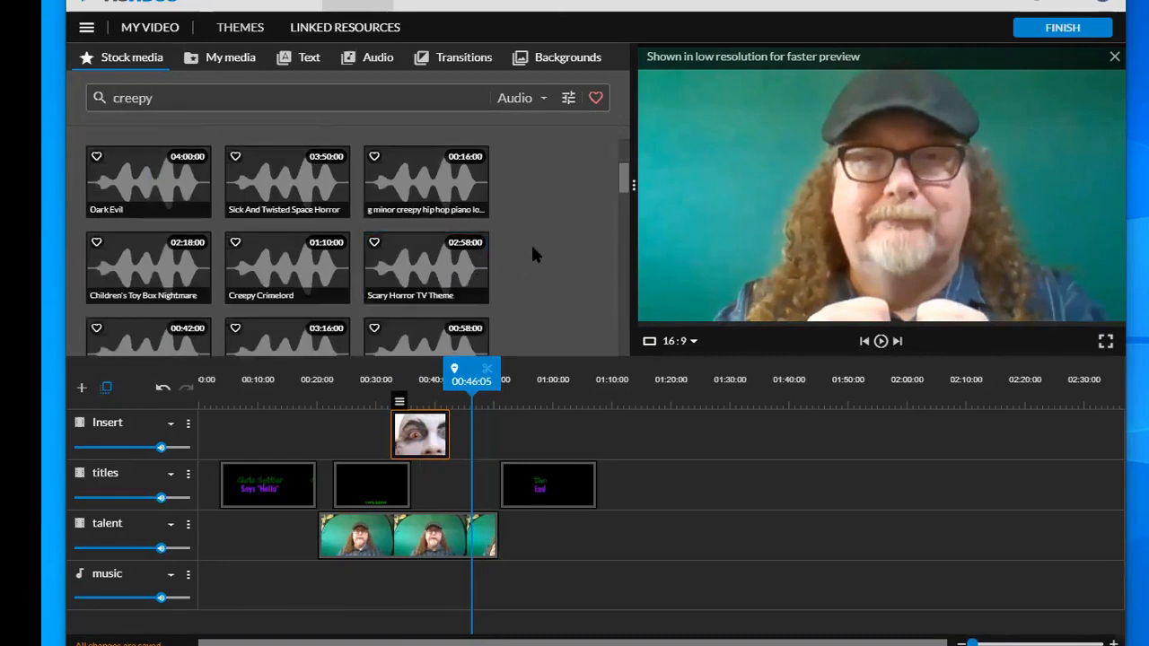
scroll(532, 254, down, 1)
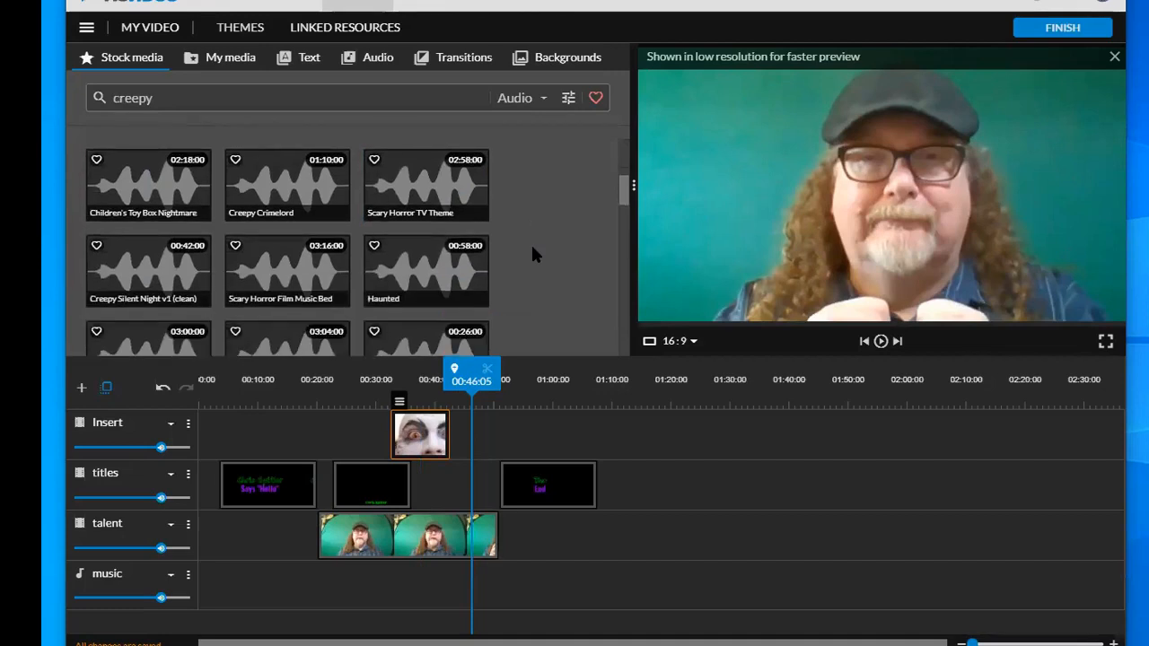
click(459, 259)
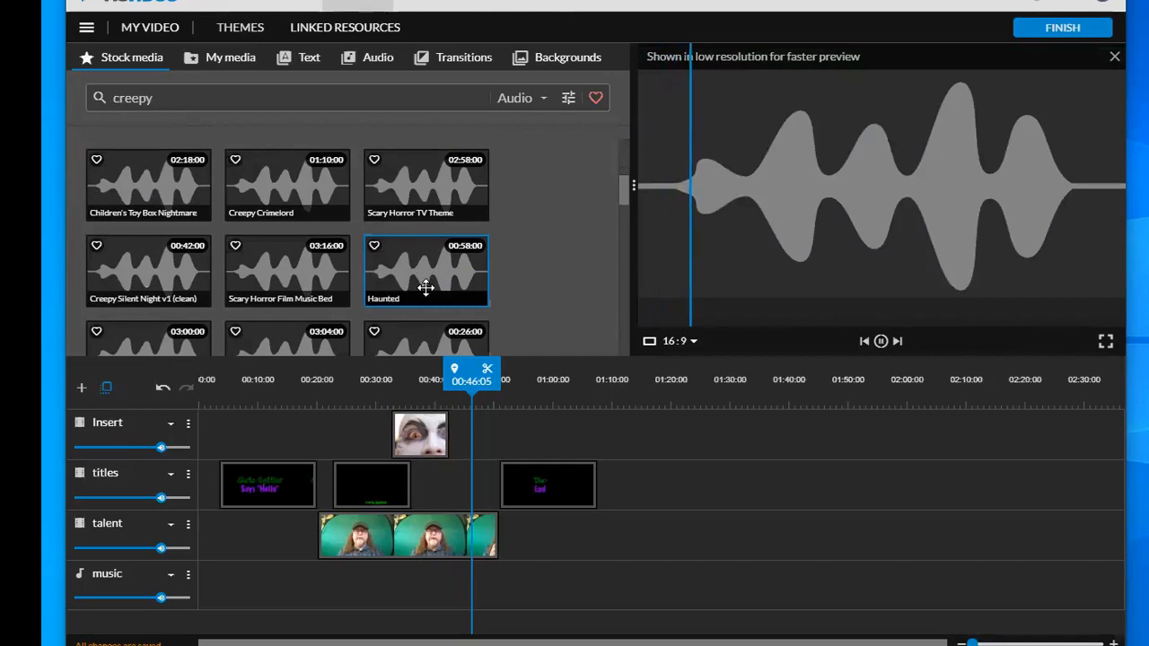
click(881, 341)
drag(388, 271, 243, 586)
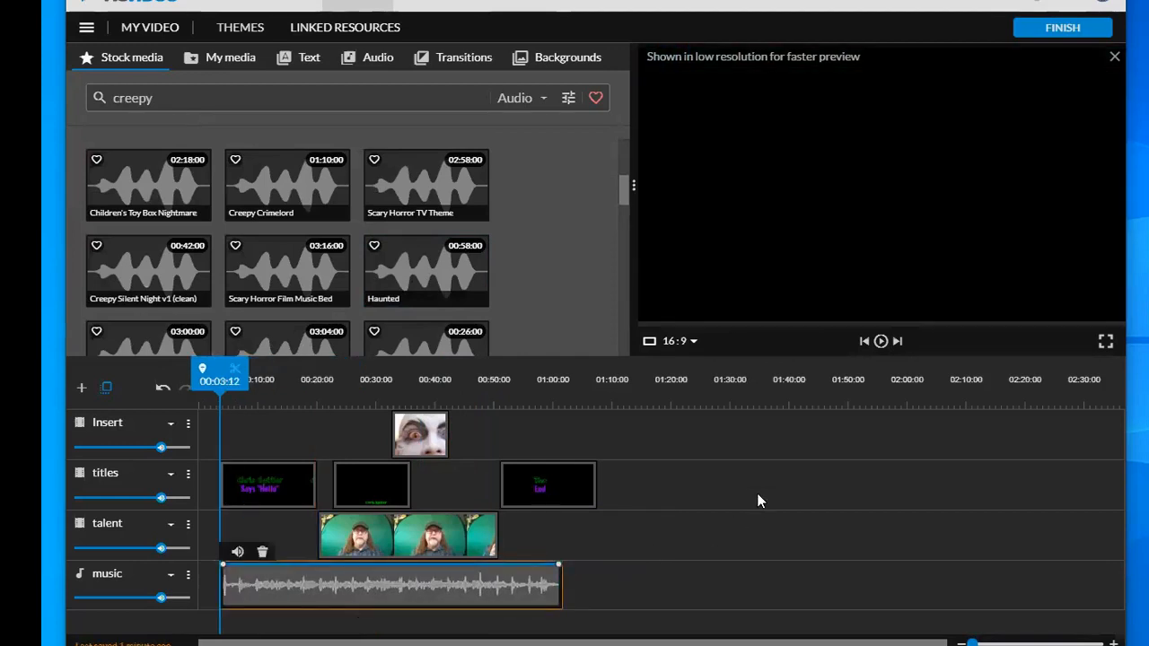
drag(451, 593, 476, 597)
mouse_move(583, 473)
mouse_down()
mouse_move(614, 421)
mouse_move(642, 574)
mouse_move(924, 626)
mouse_move(784, 590)
mouse_move(669, 585)
mouse_move(629, 506)
mouse_move(577, 488)
mouse_up()
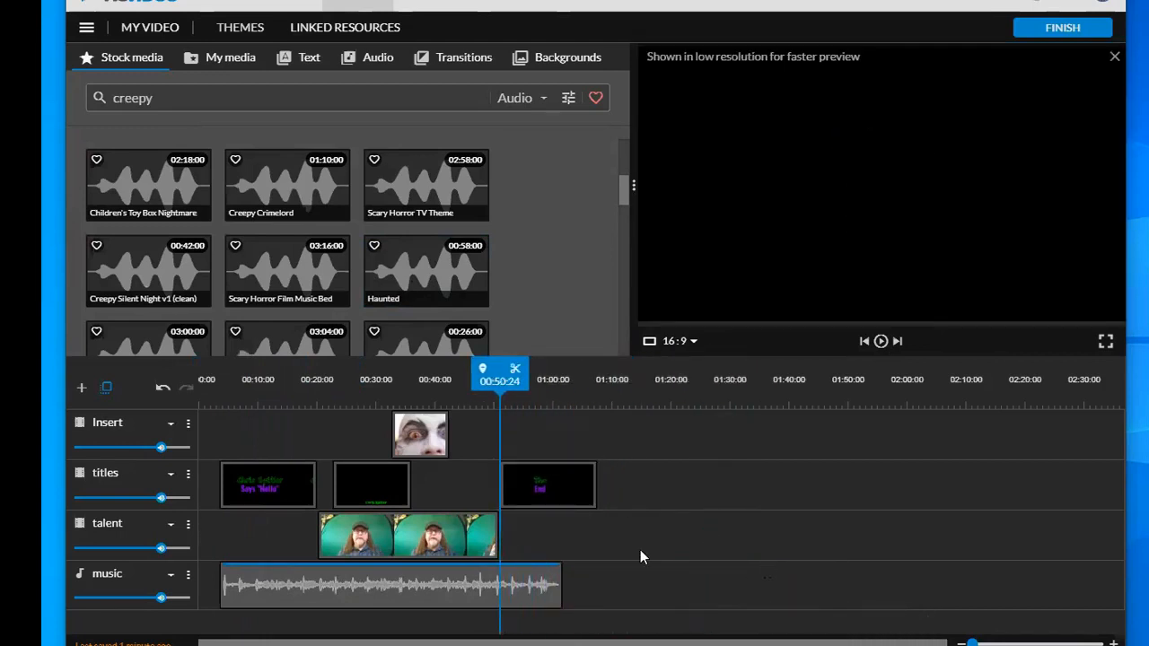
Add volume points to the Haunted music so it drops low under the talent clip and returns to full volume near that clip's end.
click(529, 588)
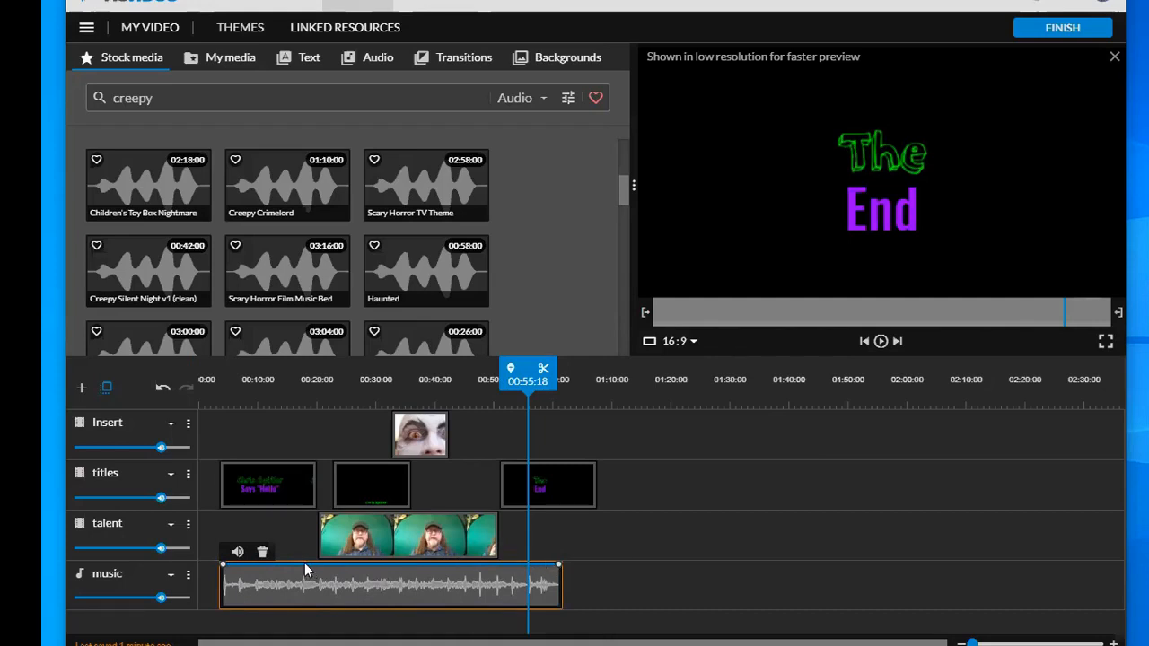
mouse_move(301, 571)
click(301, 566)
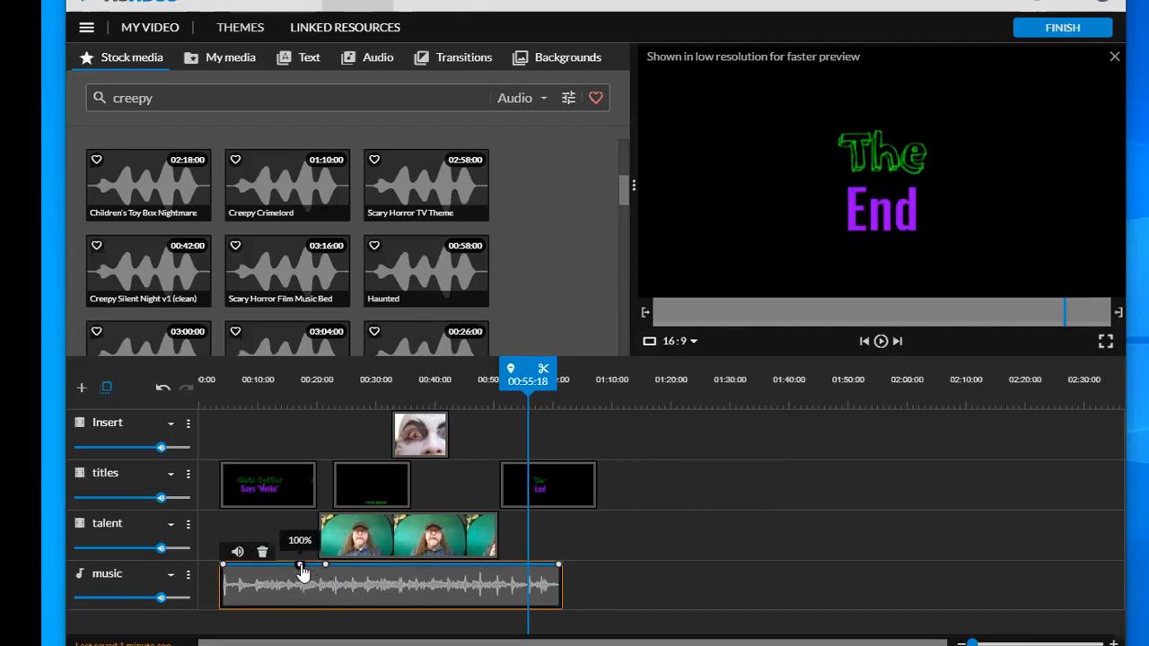
drag(327, 573, 327, 607)
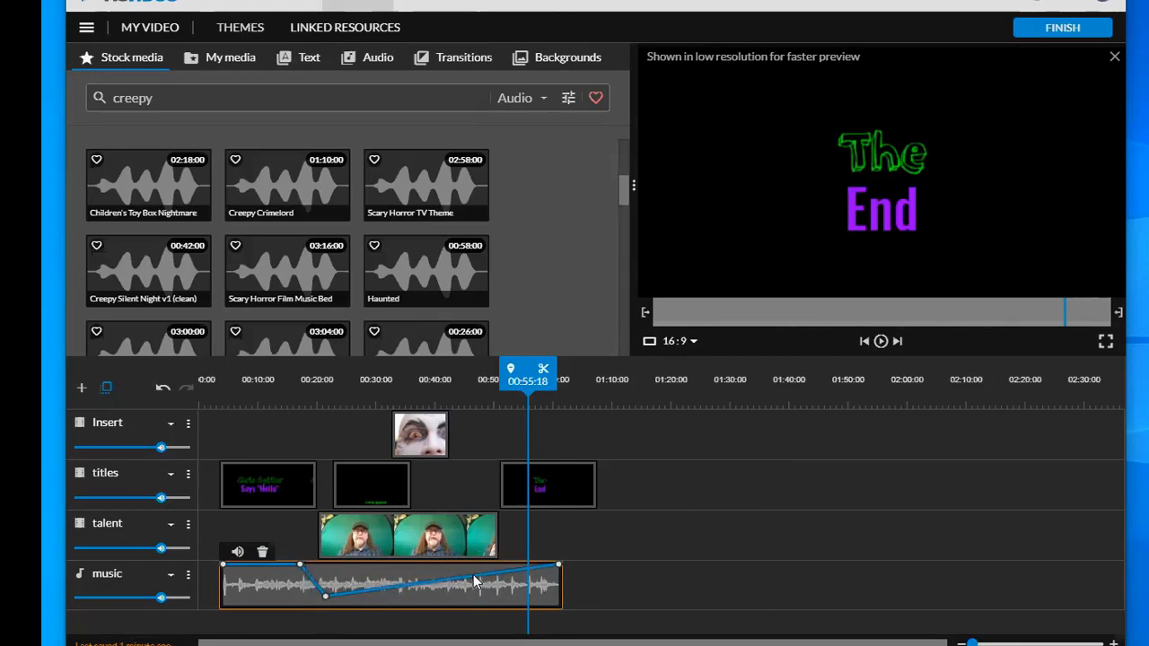
mouse_move(472, 576)
mouse_down()
mouse_move(470, 599)
mouse_move(491, 566)
mouse_up()
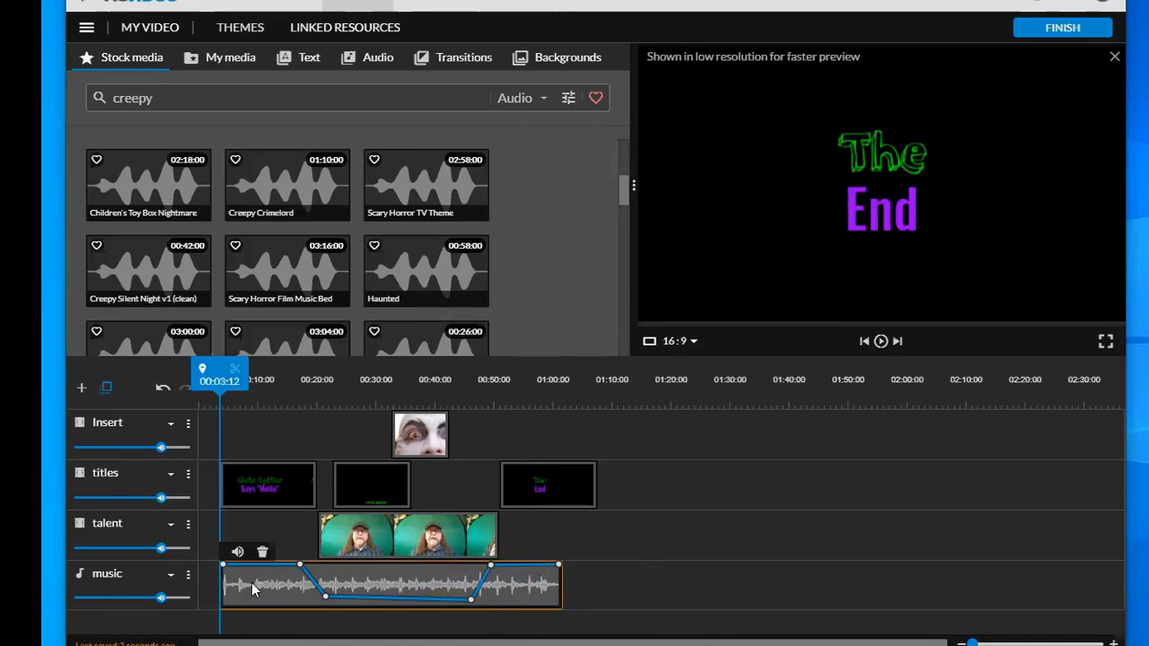
click(725, 528)
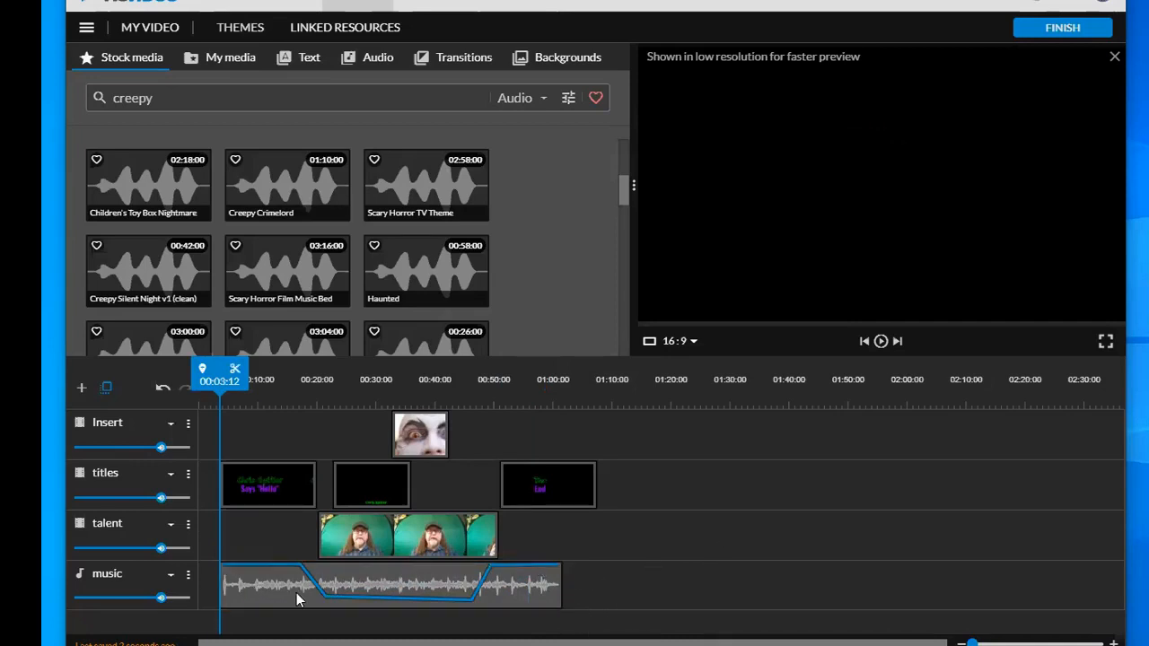
click(236, 583)
click(237, 553)
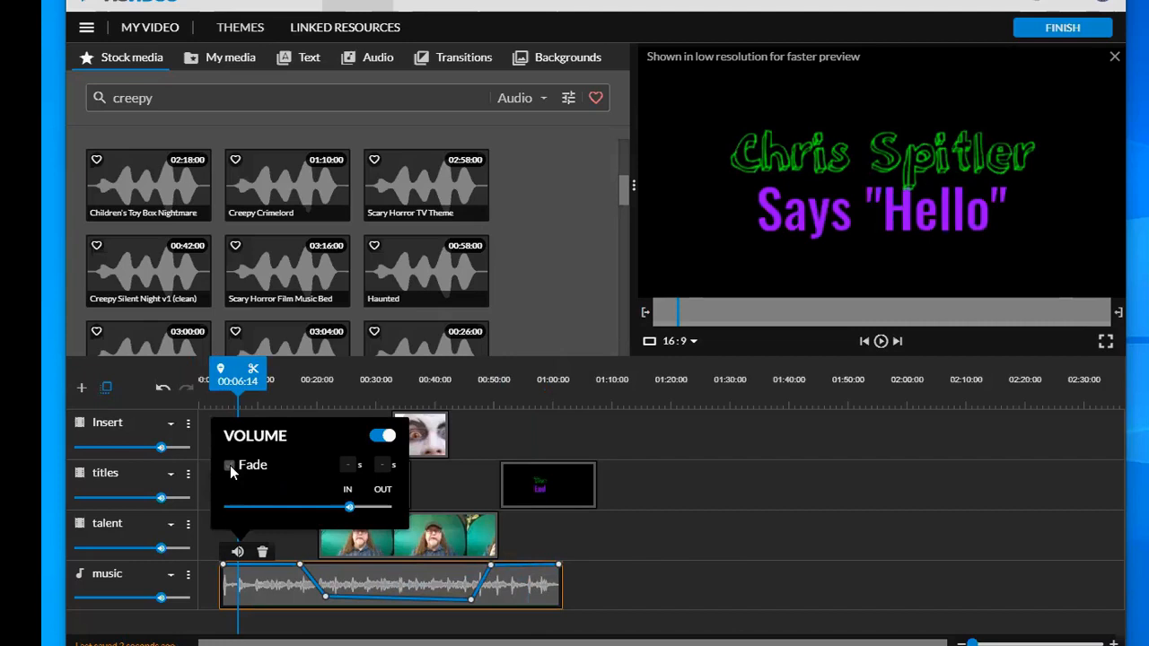
click(248, 551)
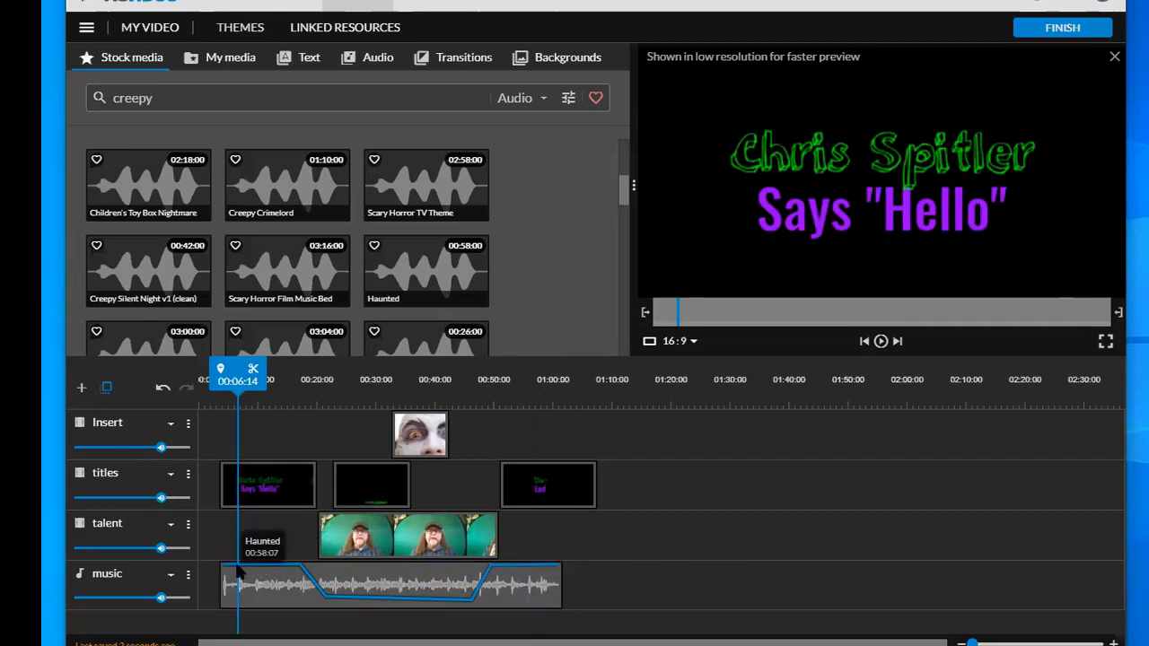
Fade the Haunted music in from silence at its start and out to silence at its end with volume points.
click(239, 565)
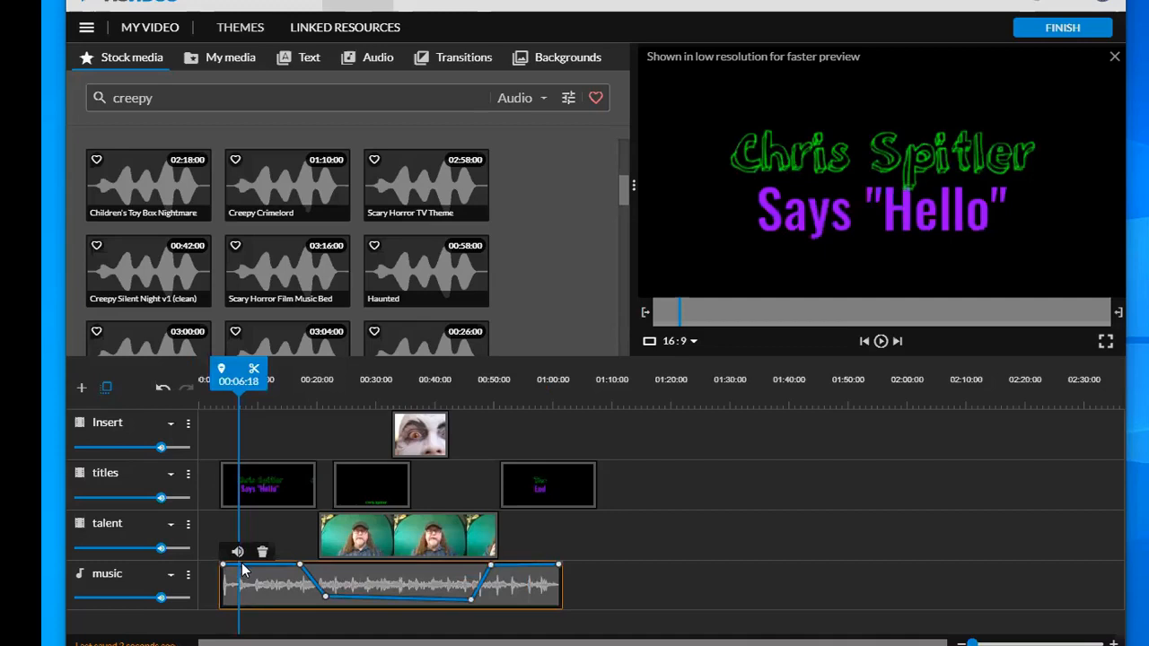
click(221, 574)
mouse_move(221, 573)
mouse_down()
mouse_move(221, 594)
mouse_move(236, 605)
mouse_move(232, 564)
mouse_up()
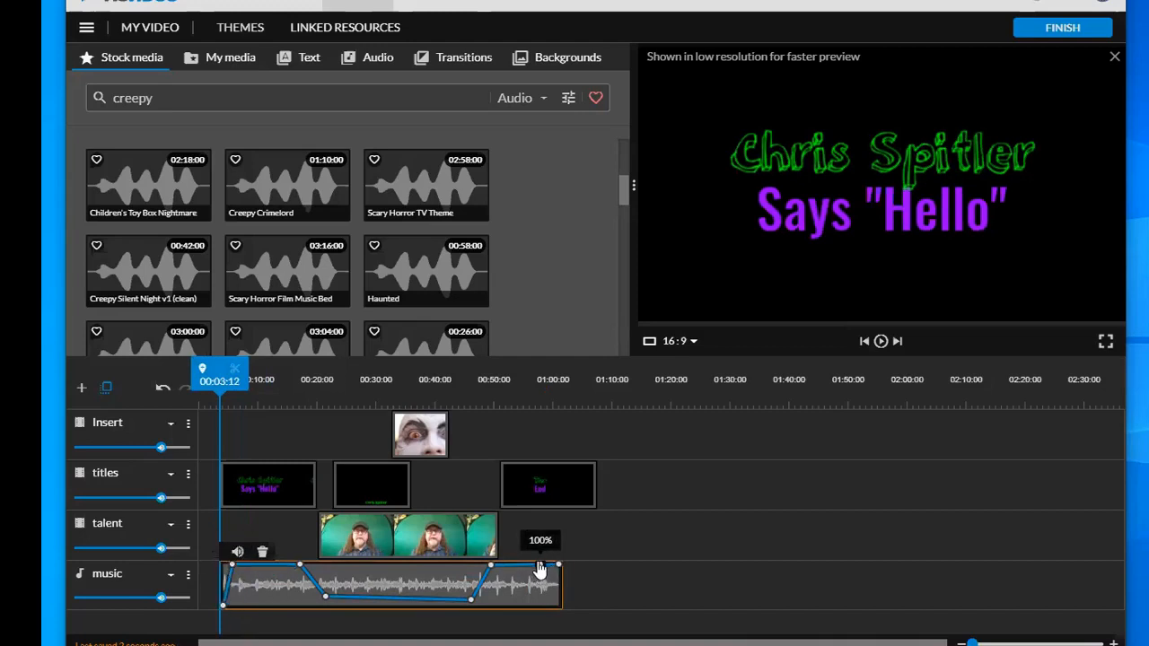
drag(557, 568, 559, 610)
Play back the music's fade-in under the opening title and its volume dip where the talent clip begins.
click(881, 341)
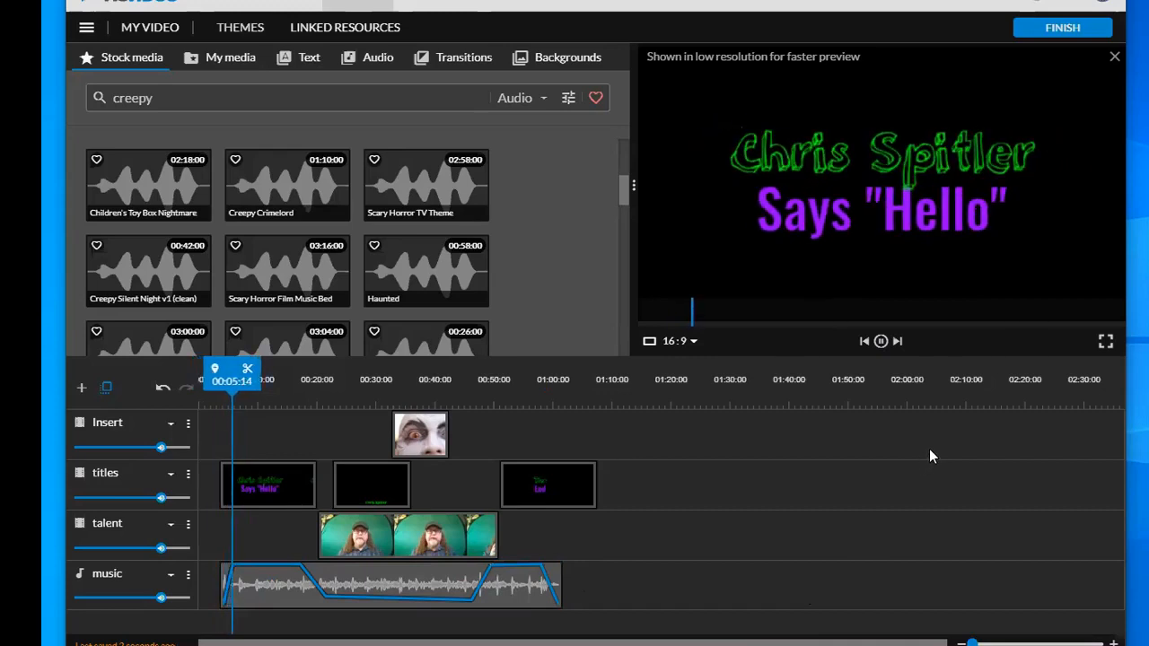
drag(240, 385, 297, 384)
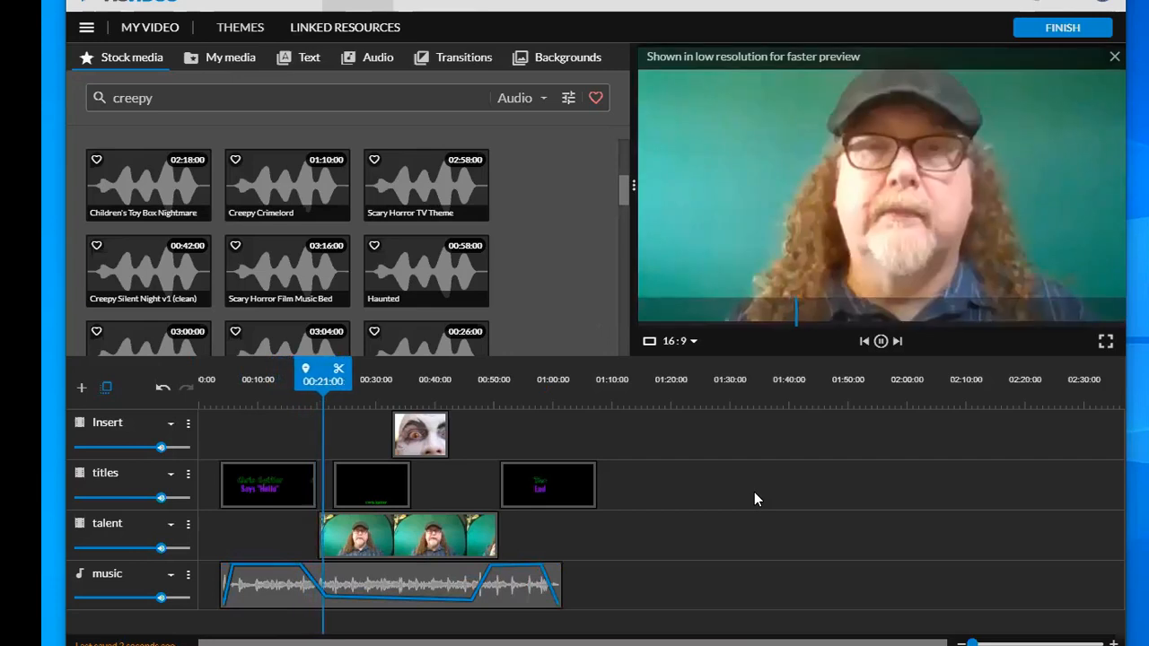
click(883, 348)
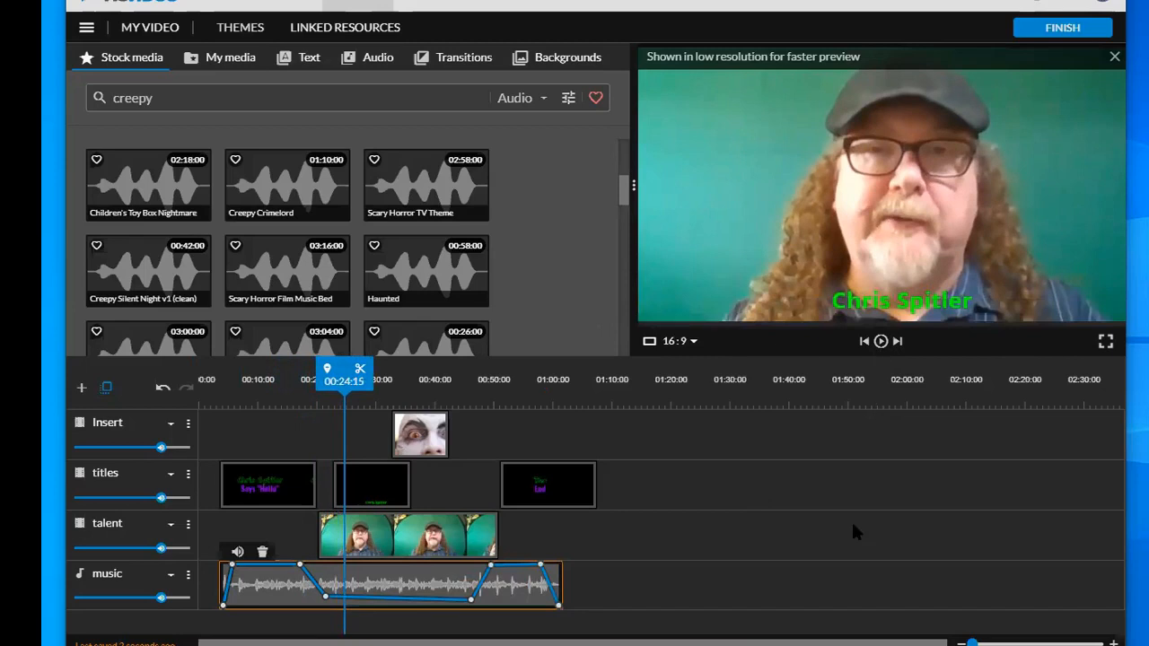
mouse_move(349, 379)
mouse_down()
mouse_move(322, 379)
mouse_move(335, 380)
mouse_up()
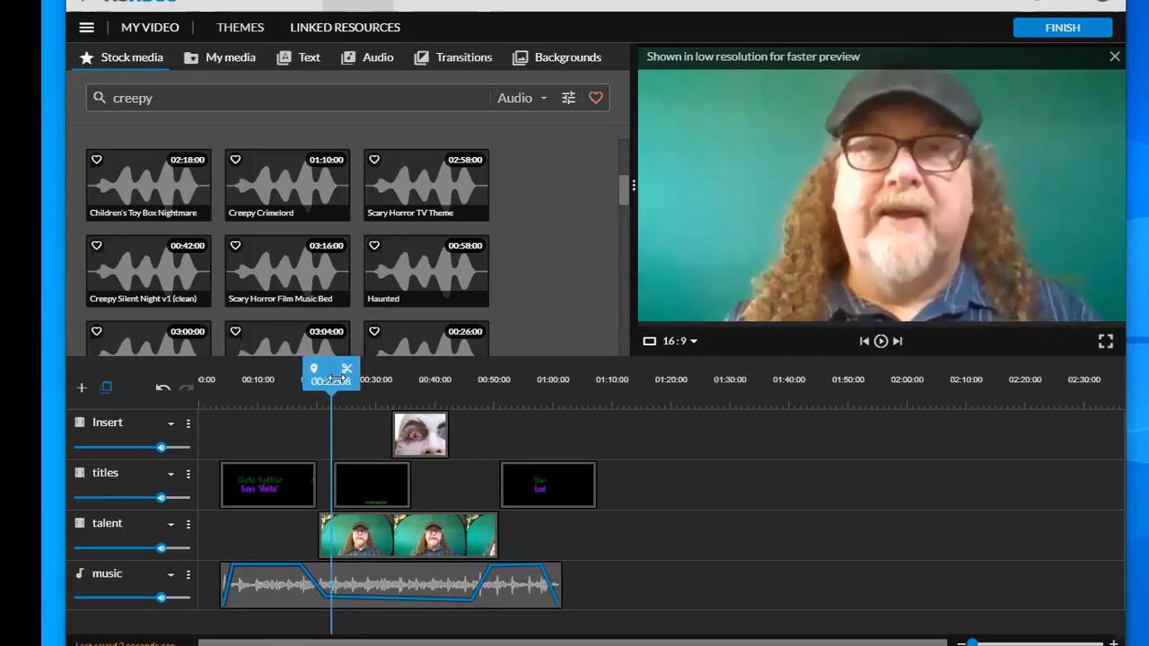
Play back the start of the talent clip from 00:20:00 to find where the speech begins.
click(325, 585)
click(350, 528)
click(341, 355)
click(348, 374)
click(322, 523)
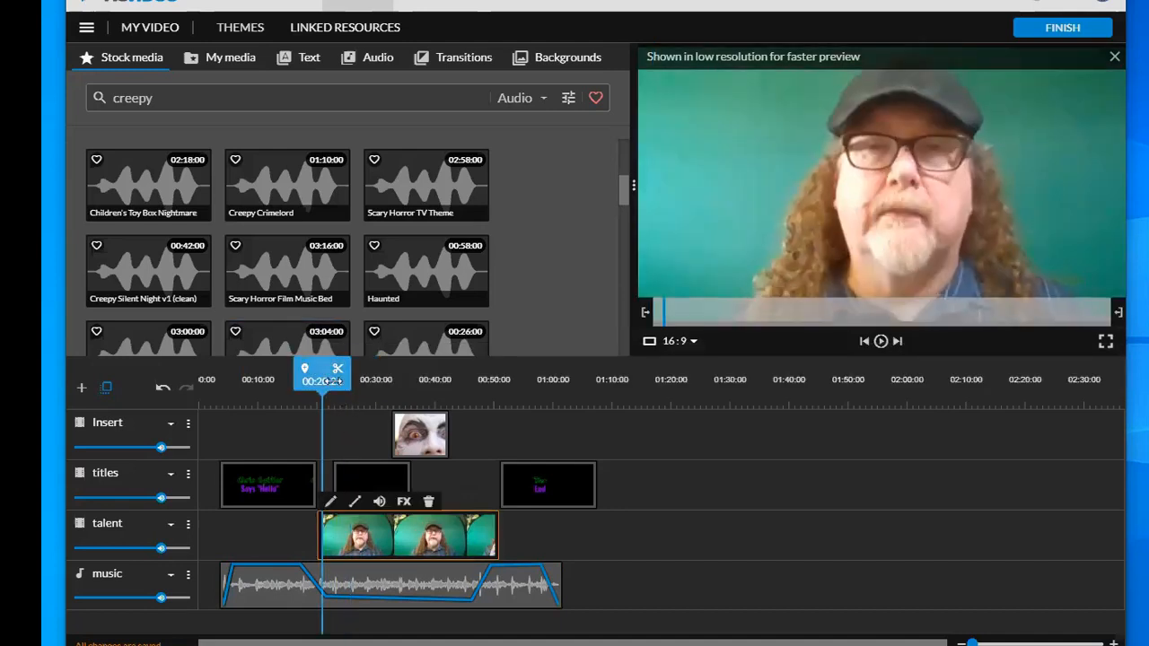
drag(334, 381, 328, 380)
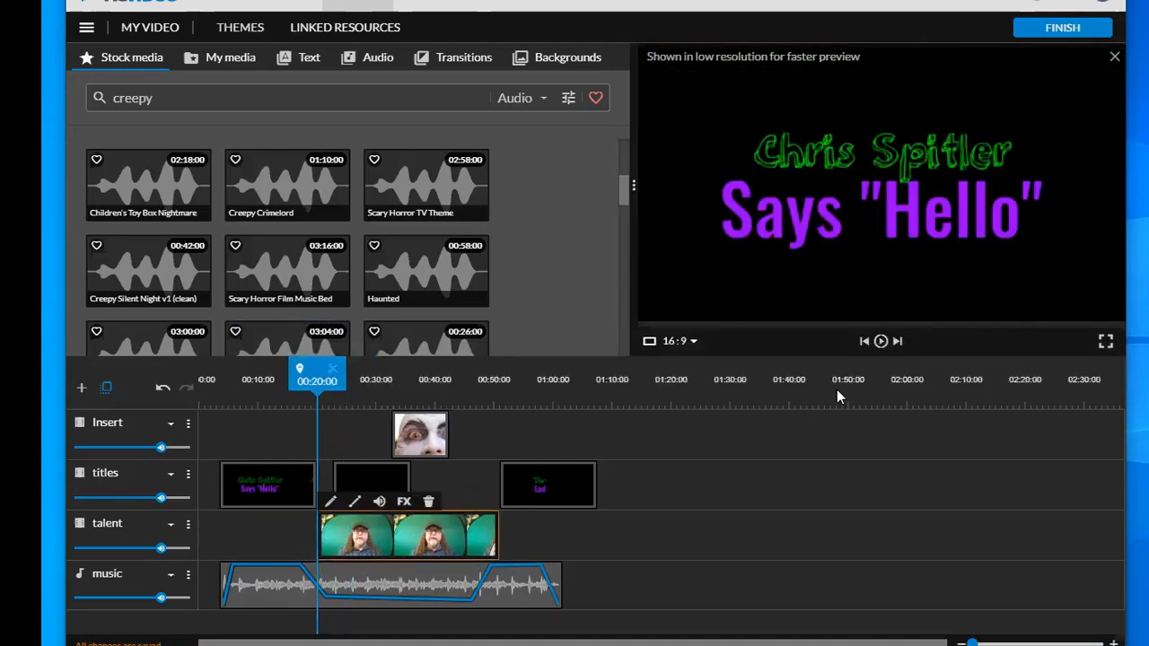
click(881, 342)
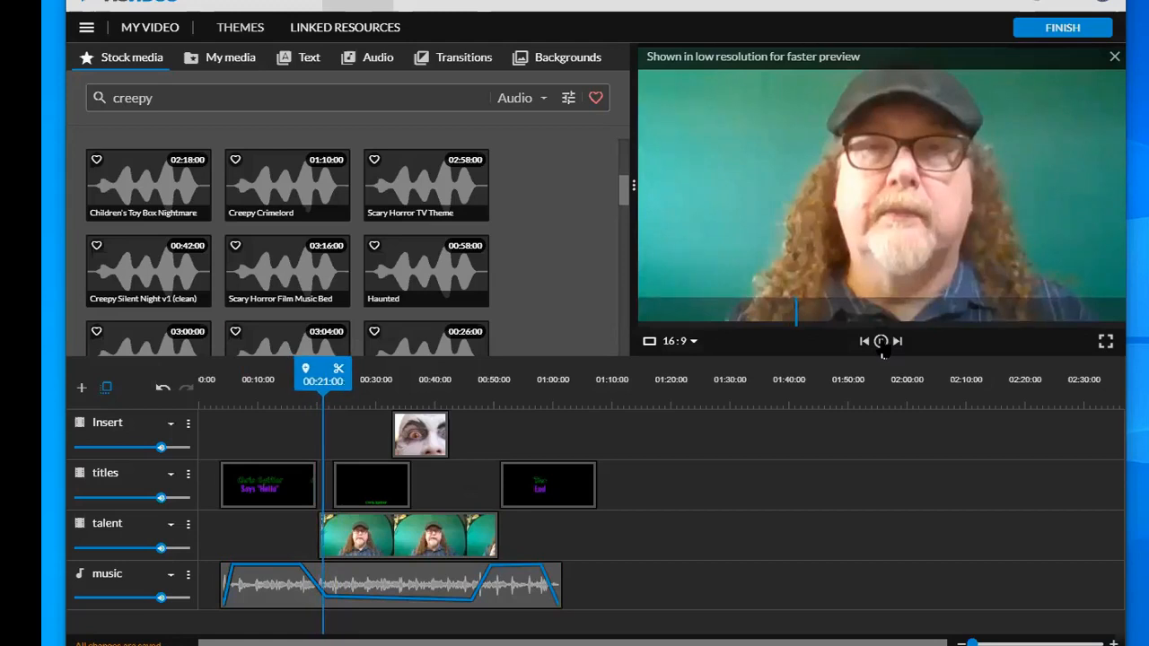
click(881, 343)
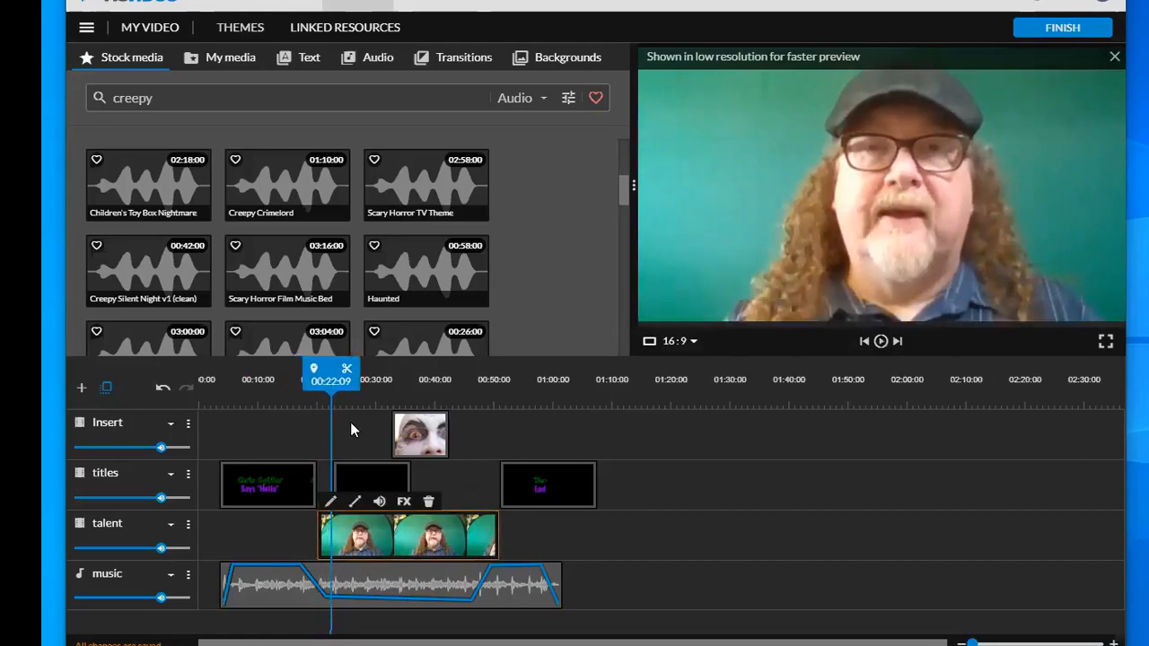
Split the talent clip at 00:21:23, delete the short opening piece and move the remaining clip back to 00:20:04.
click(333, 377)
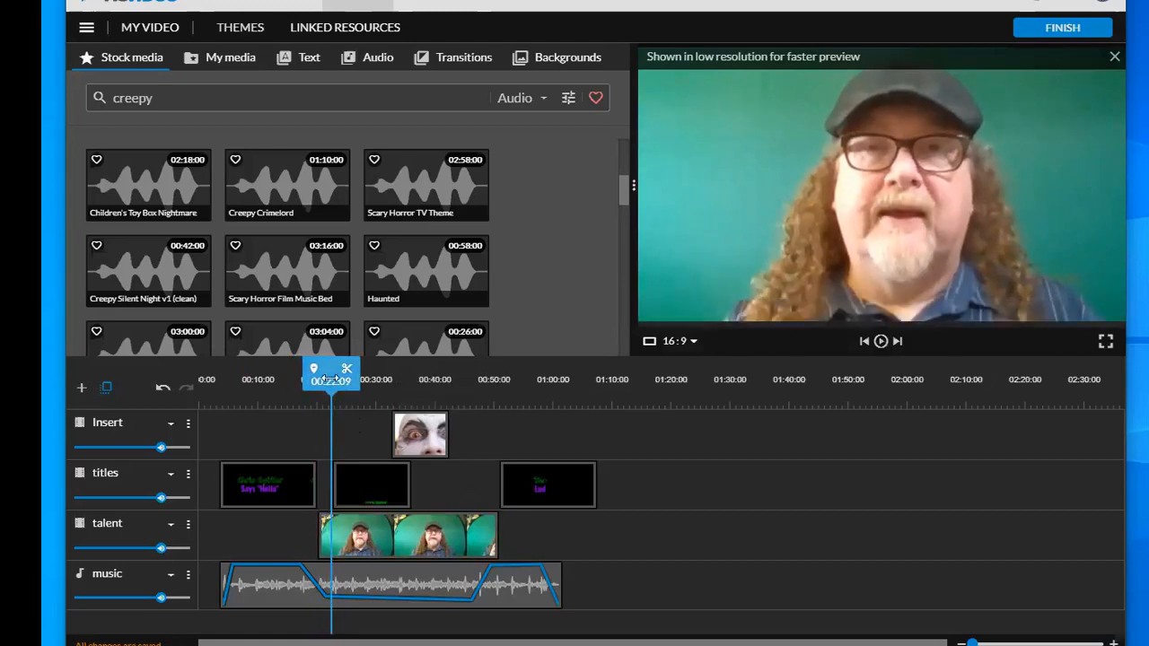
drag(331, 377, 328, 378)
click(341, 539)
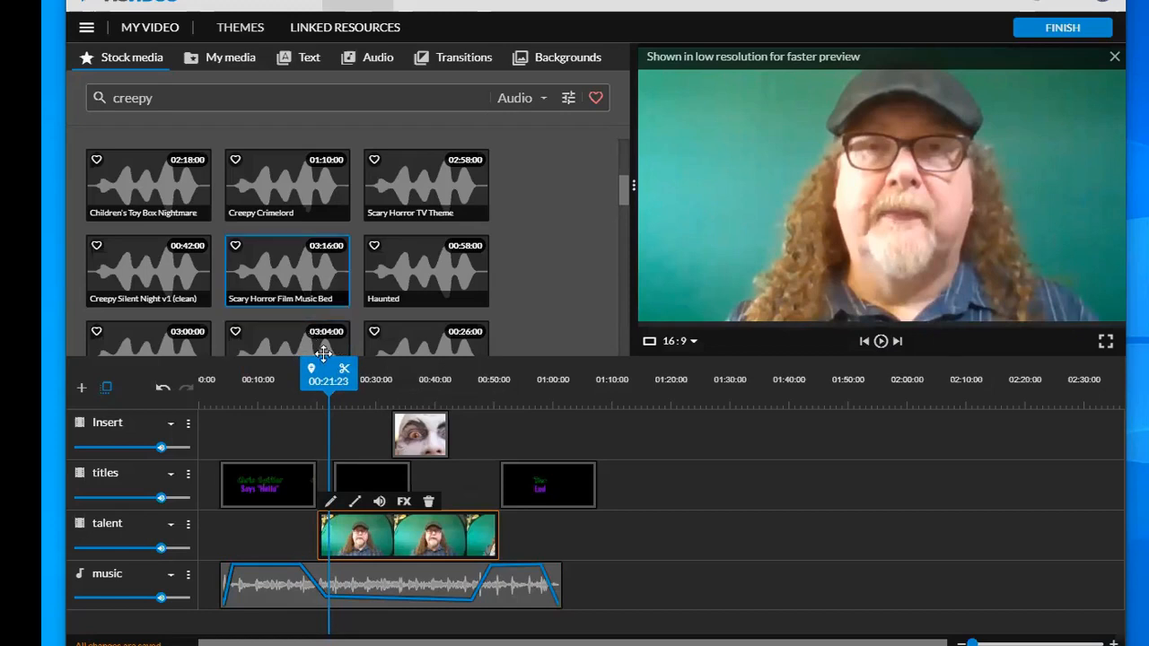
click(345, 374)
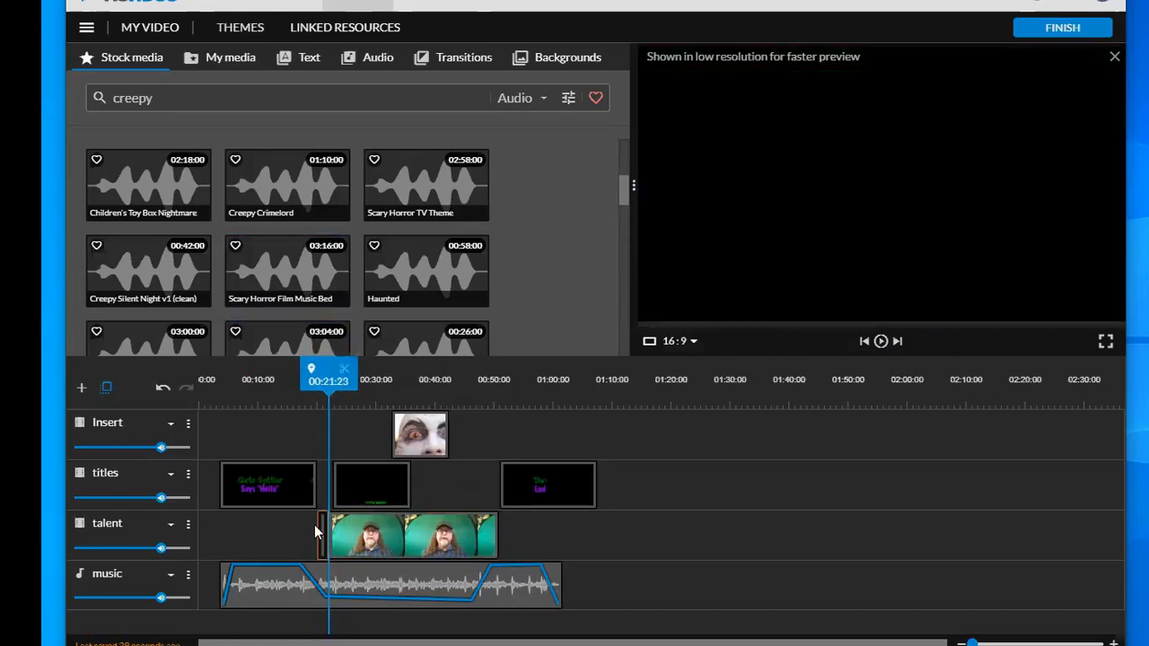
click(370, 529)
drag(370, 530, 360, 530)
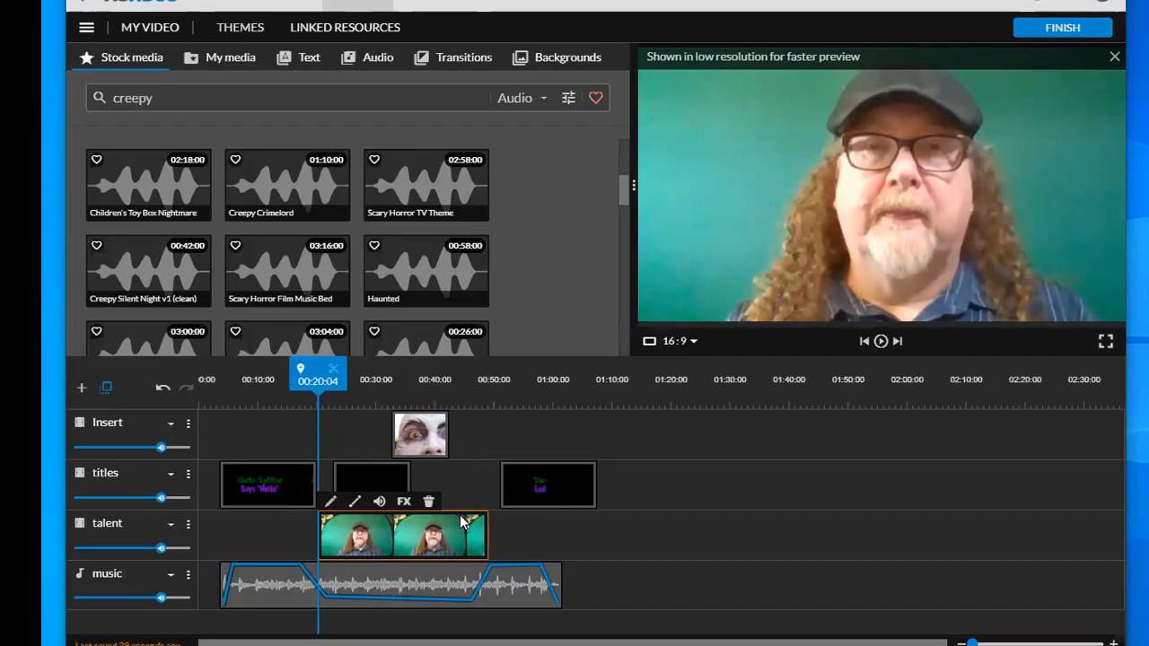
Apply an opacity fade to the talent clip with 1 second in and 1 second out.
click(355, 504)
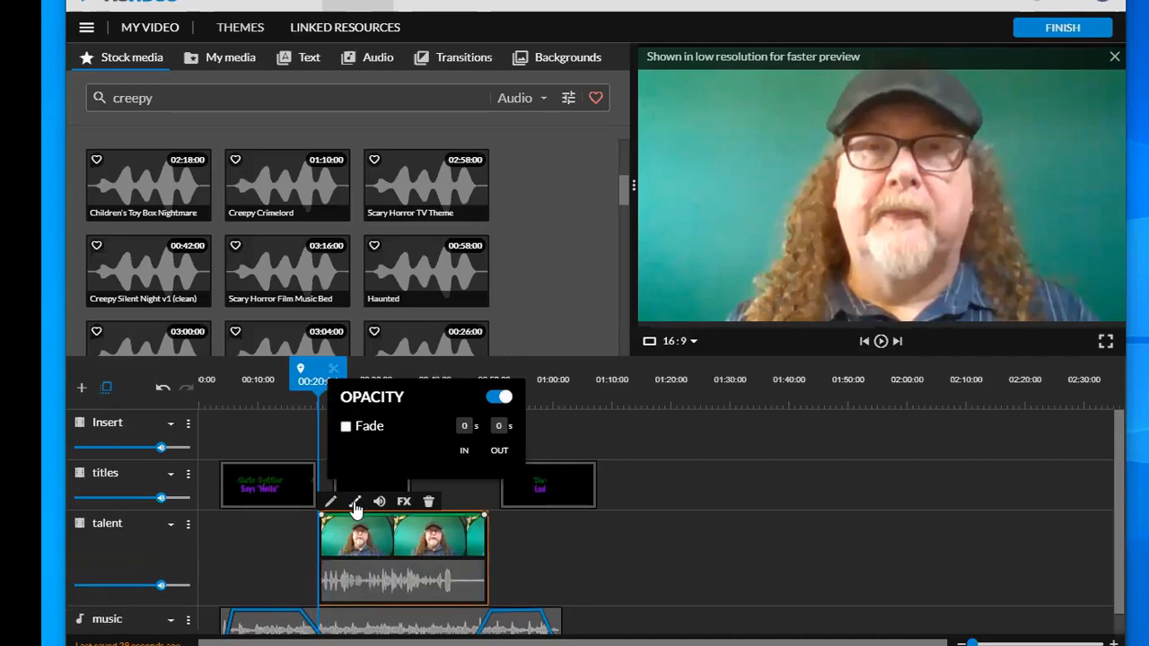
click(466, 426)
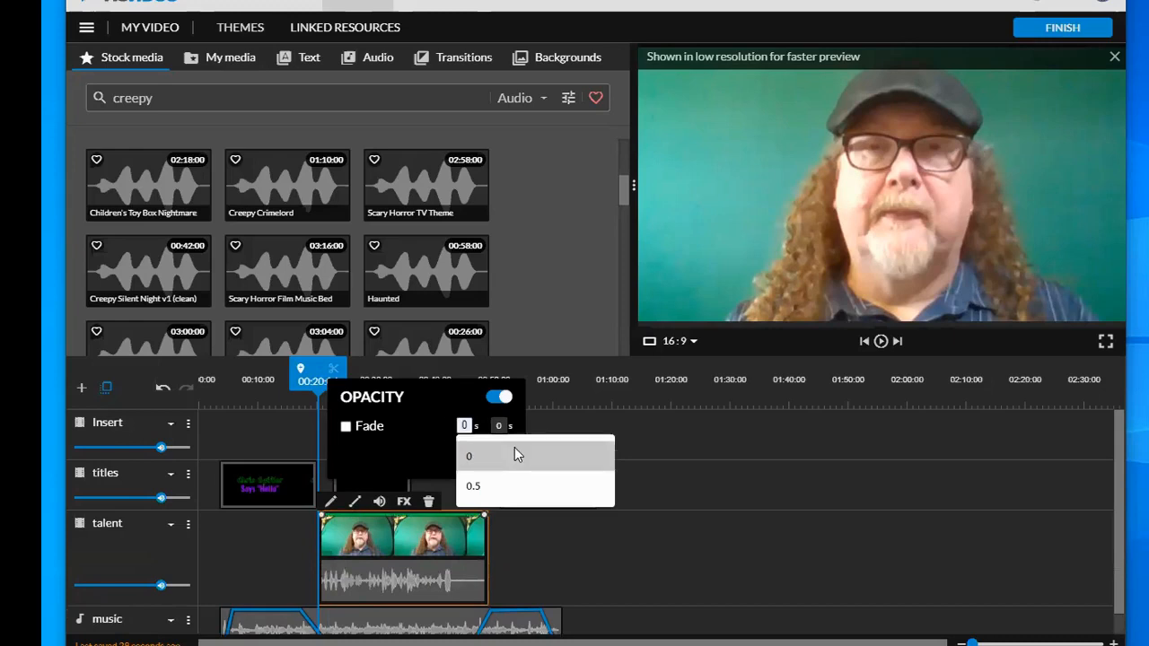
text(1)
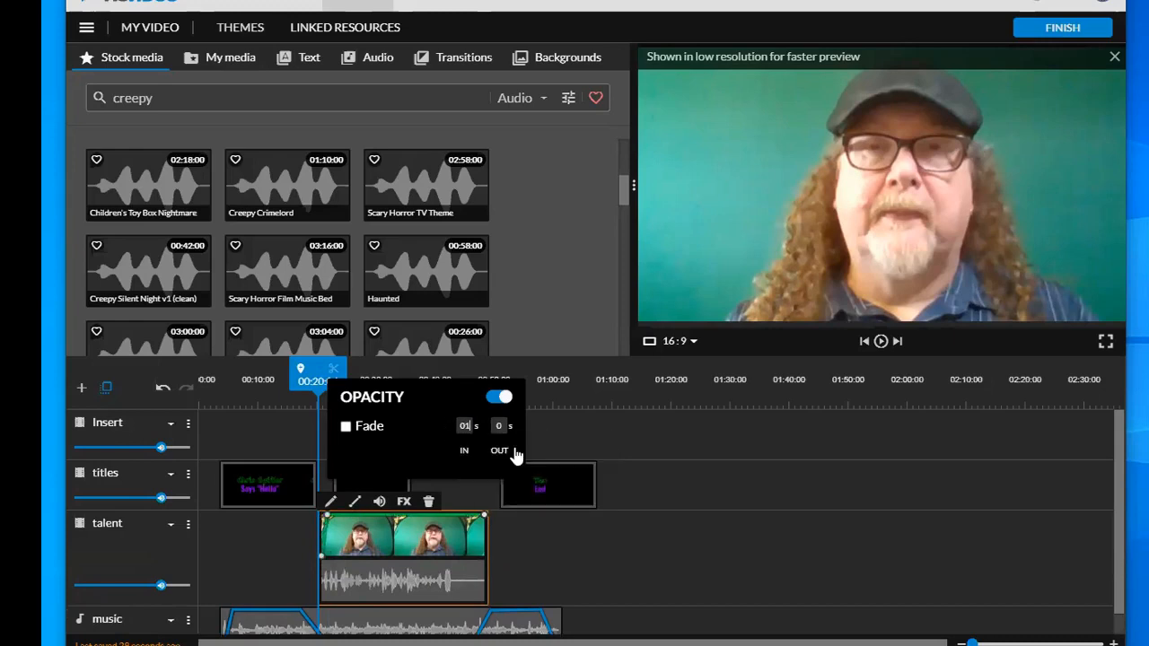
key(BackSpace)
key(BackSpace)
text(1)
click(501, 426)
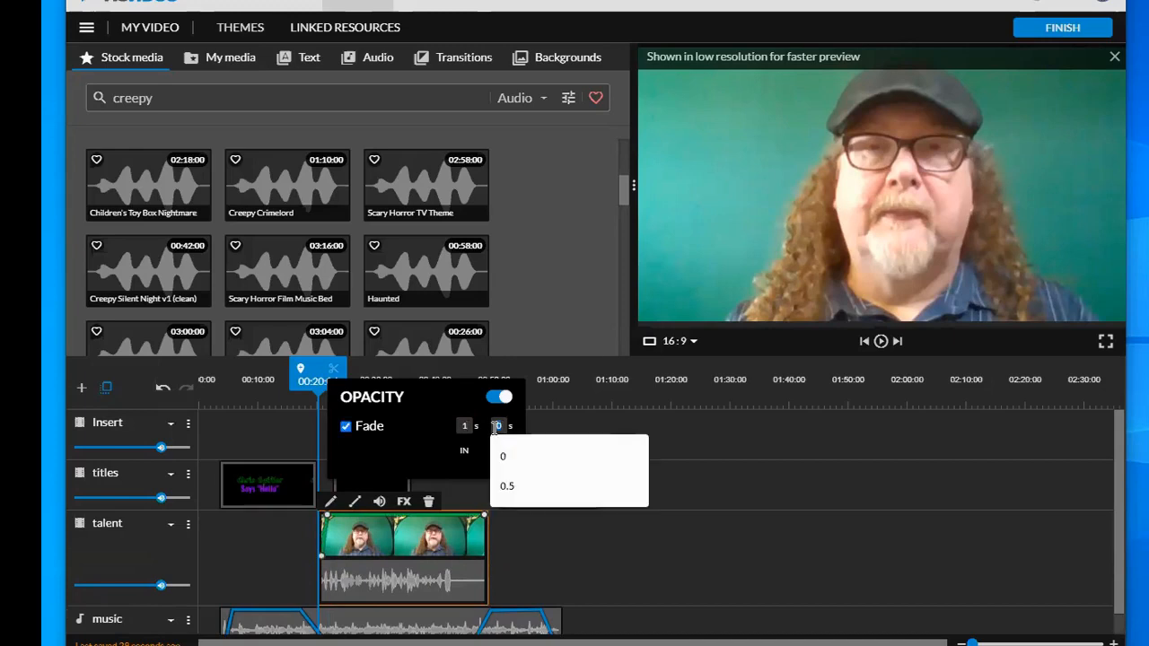
text(1)
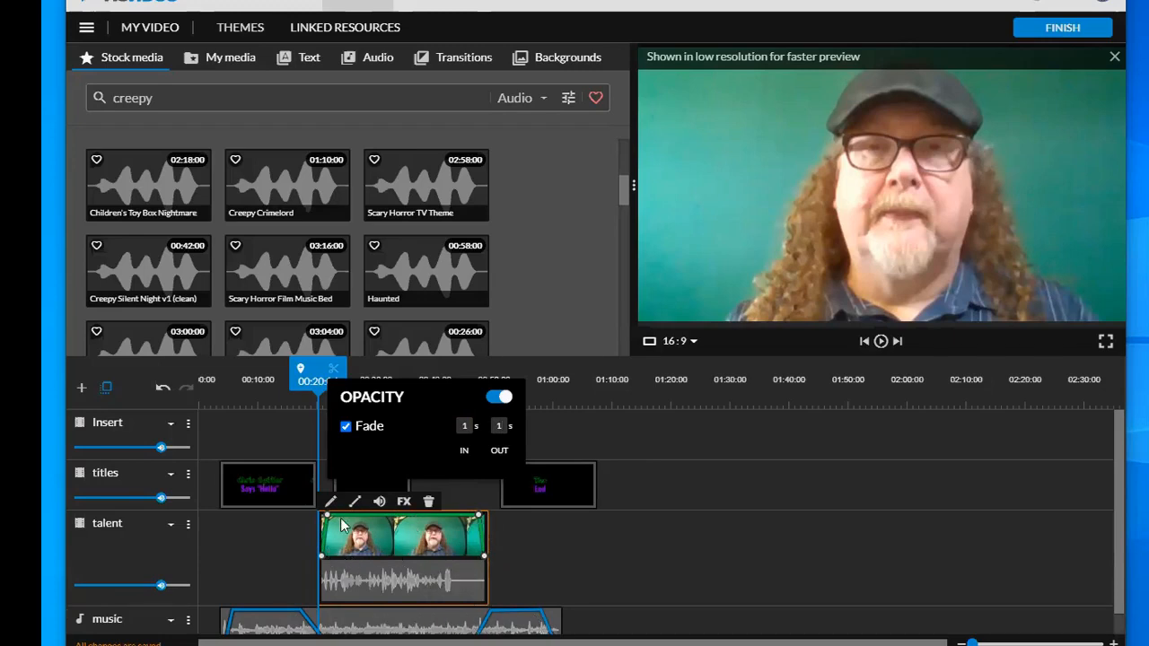
mouse_move(323, 558)
click(714, 541)
click(413, 437)
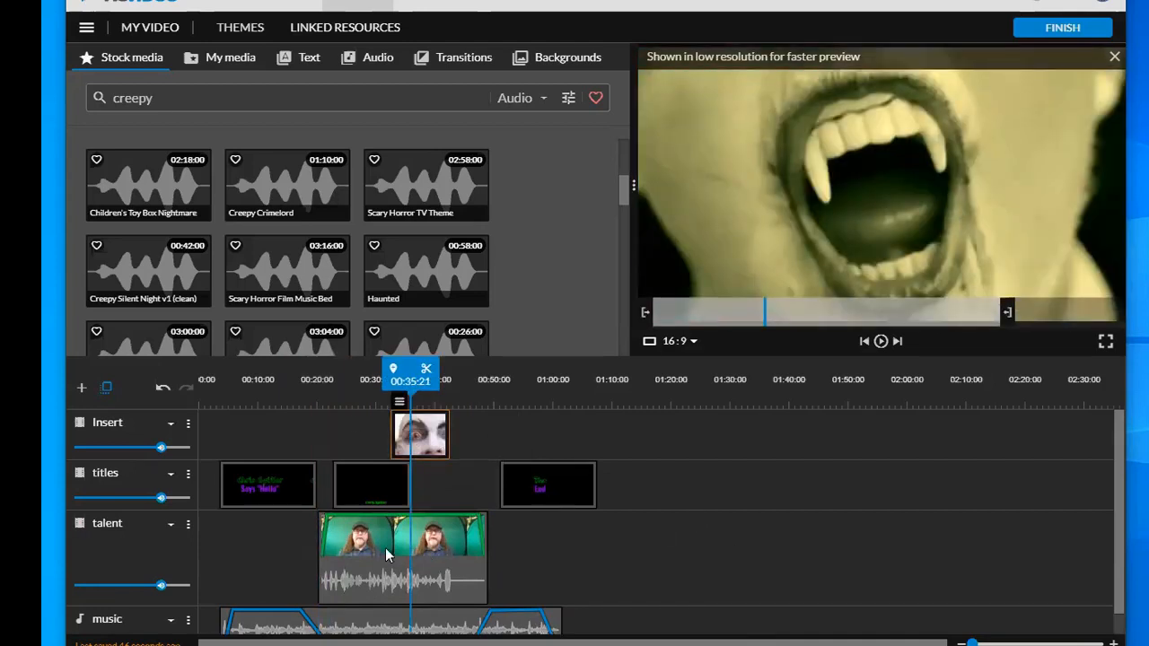
click(735, 542)
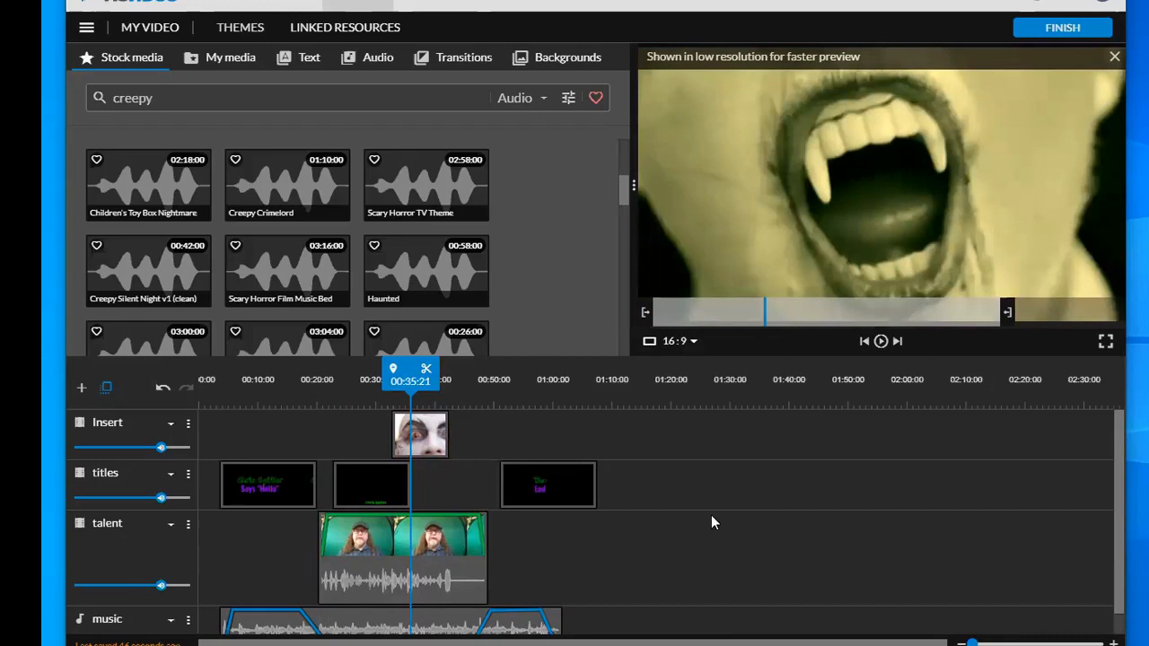
Finish the edit and title the export JMA_hello_ followed by the author's first initial and last name.
click(1065, 29)
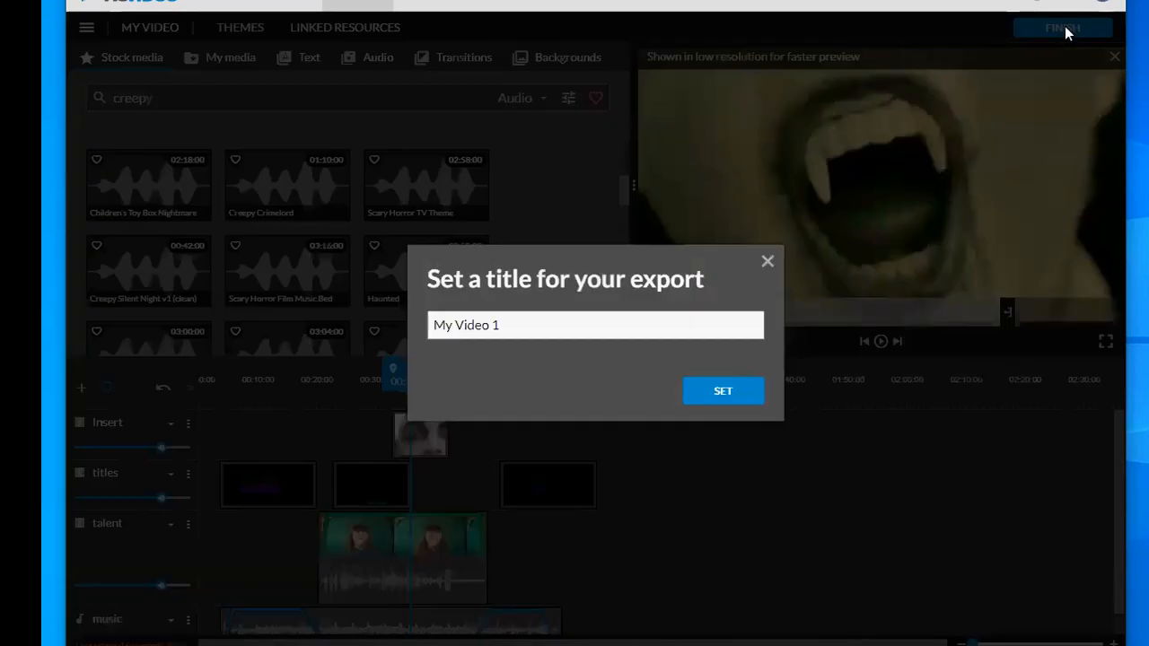
triple_click(541, 327)
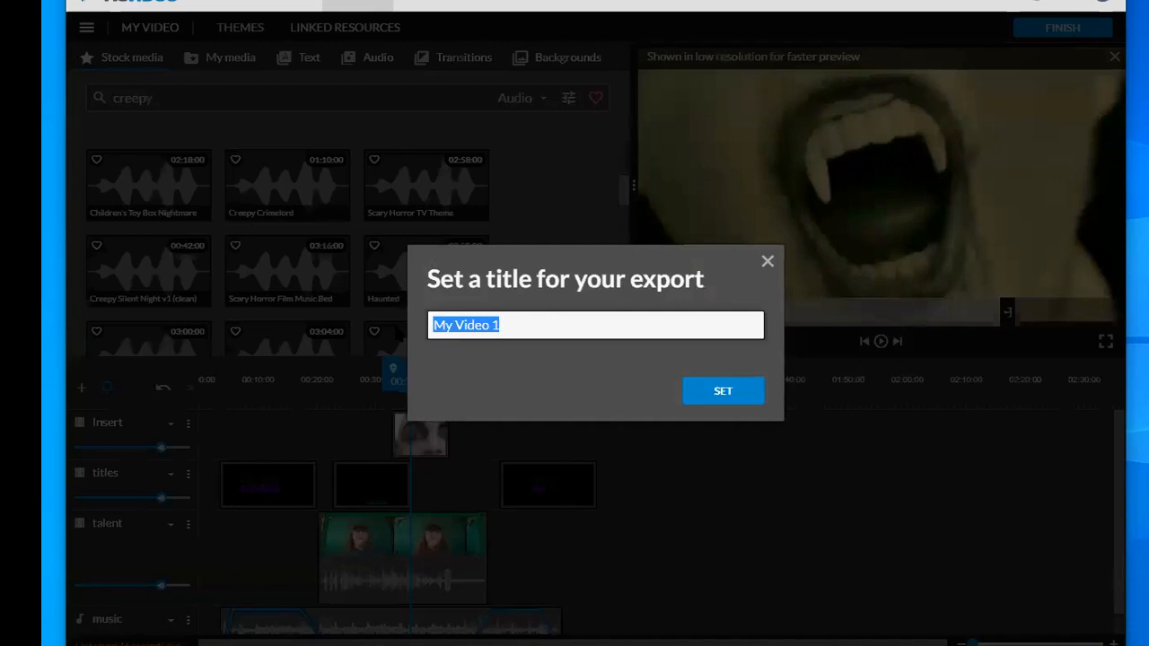
text(JMA_)
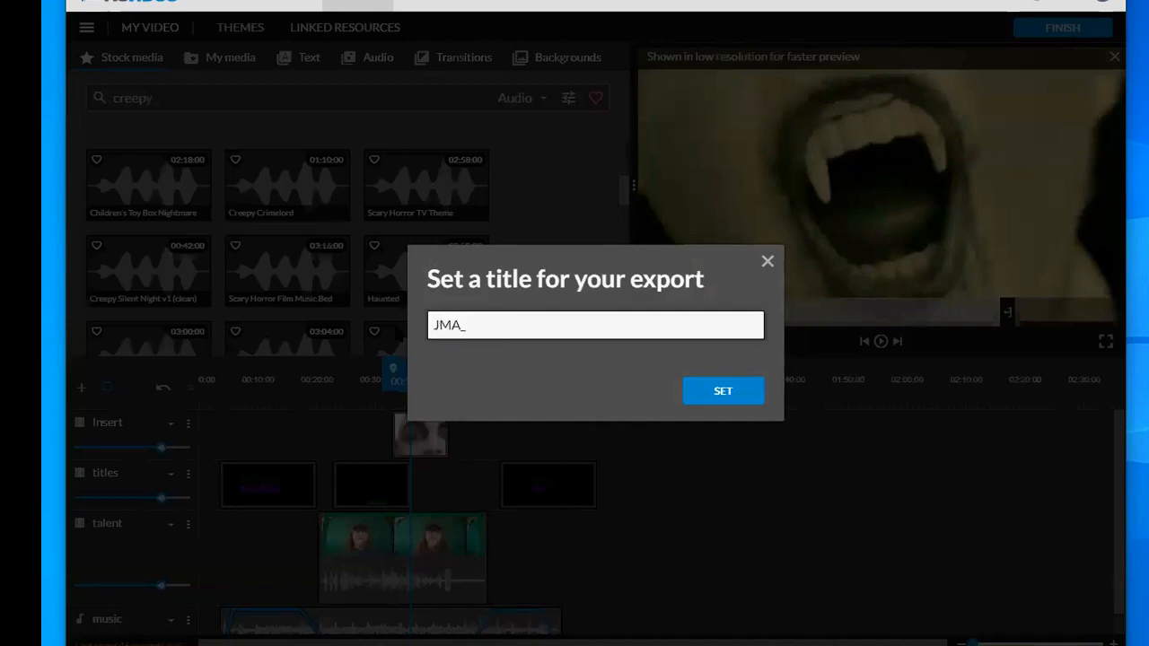
text(hello_)
text(cspitler)
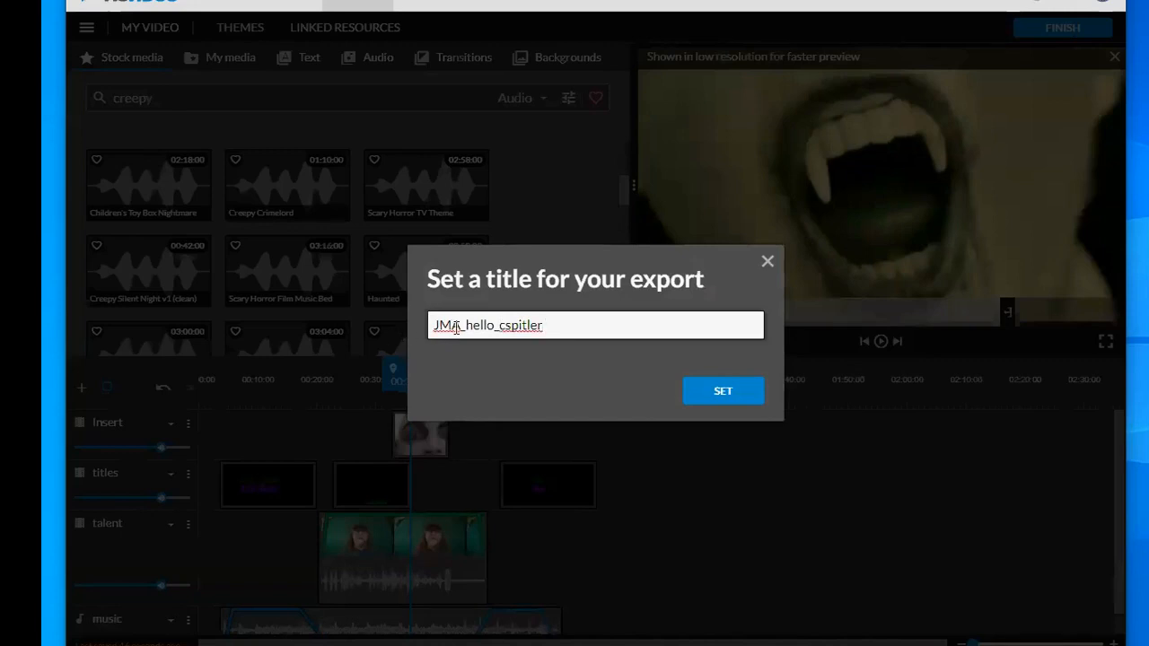
click(725, 392)
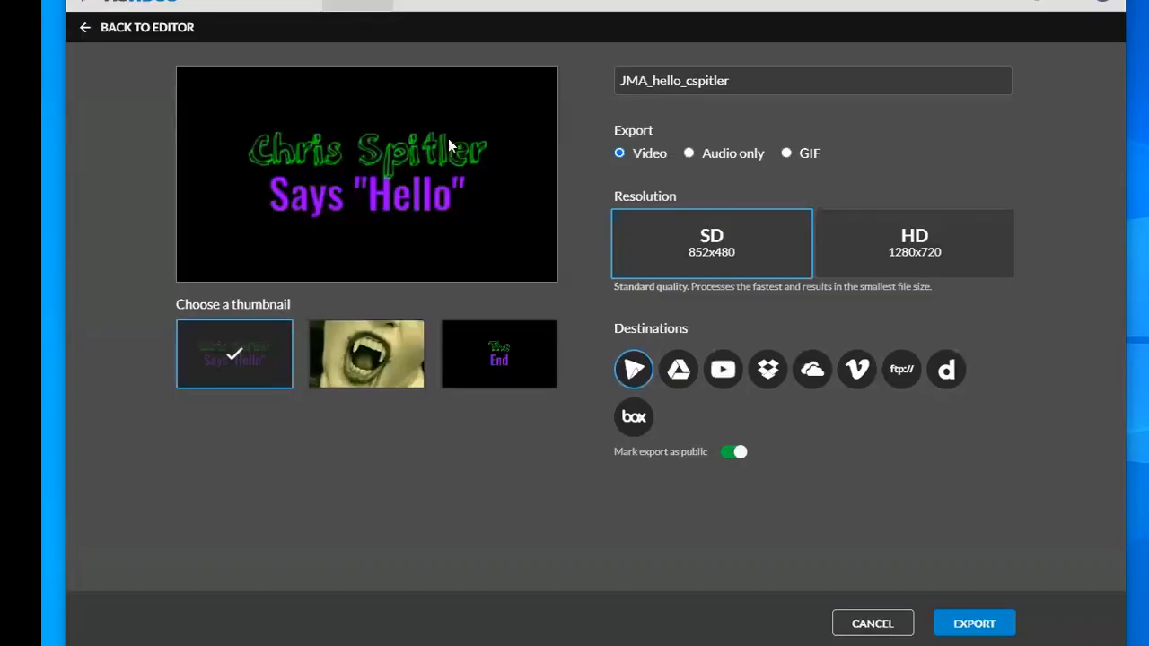
Choose the opening title frame as the export thumbnail and set the resolution to HD 1280x720.
click(377, 359)
click(258, 358)
click(370, 369)
click(482, 369)
click(372, 367)
click(269, 361)
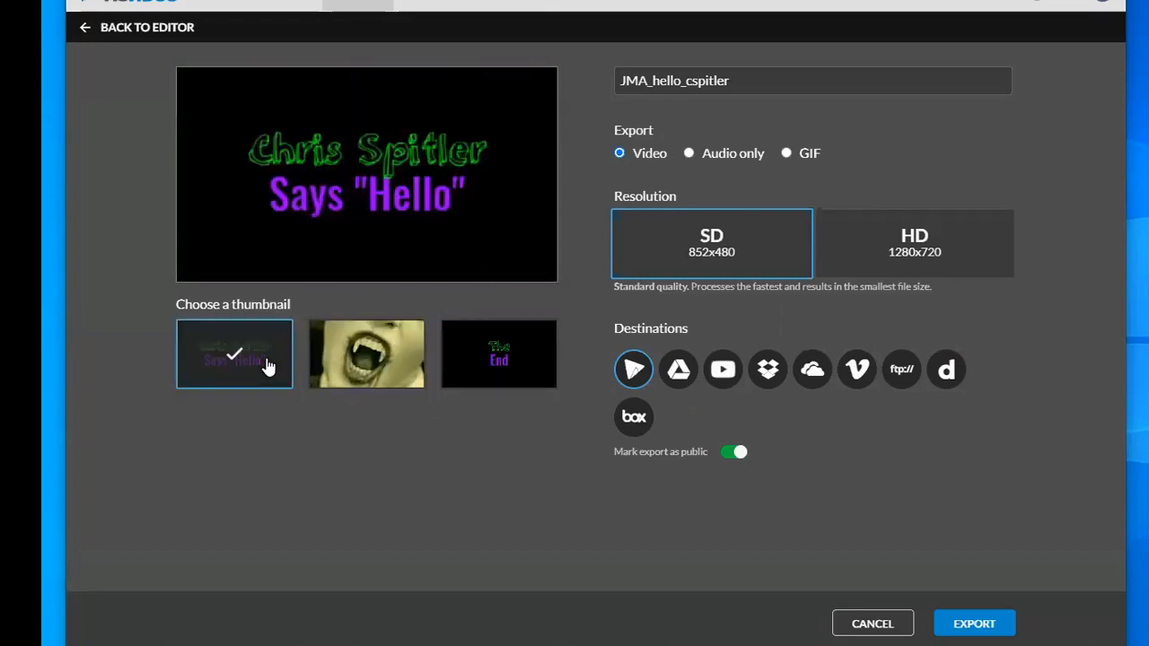
click(315, 357)
click(252, 350)
click(907, 243)
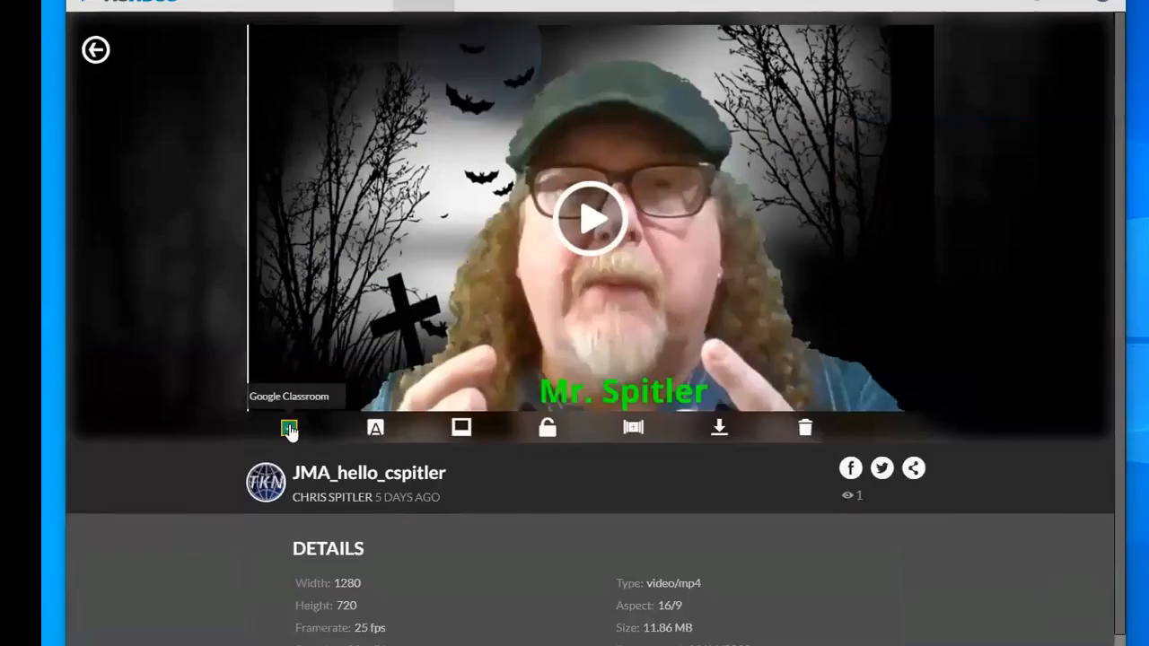
Share the exported hello video to Google Classroom.
click(289, 429)
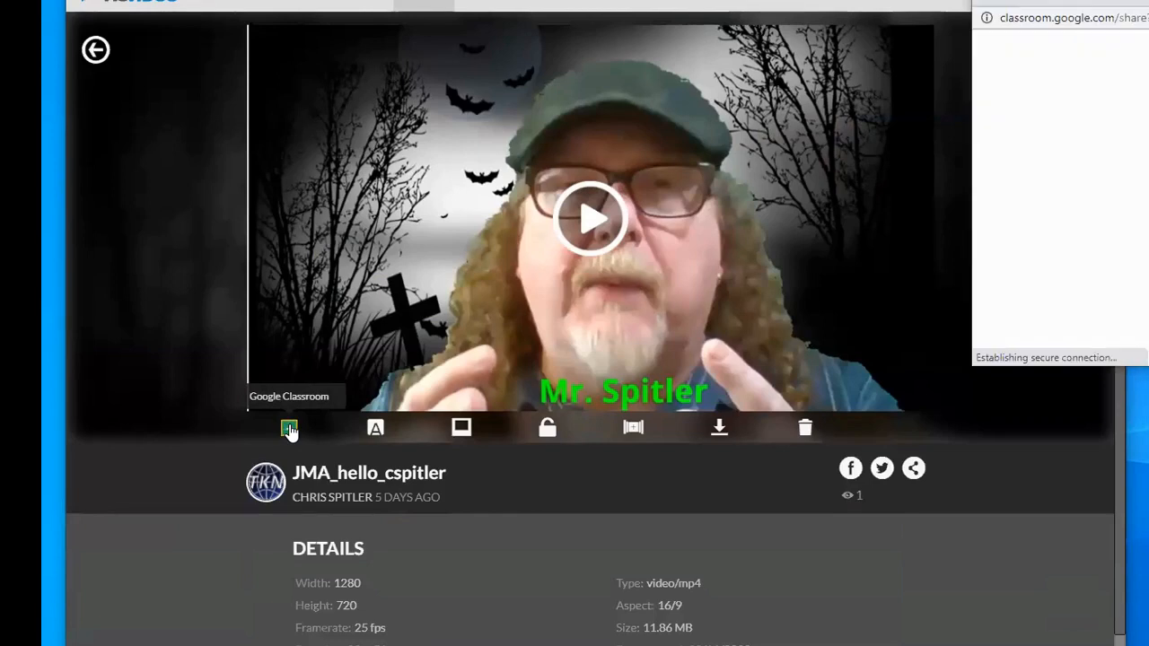